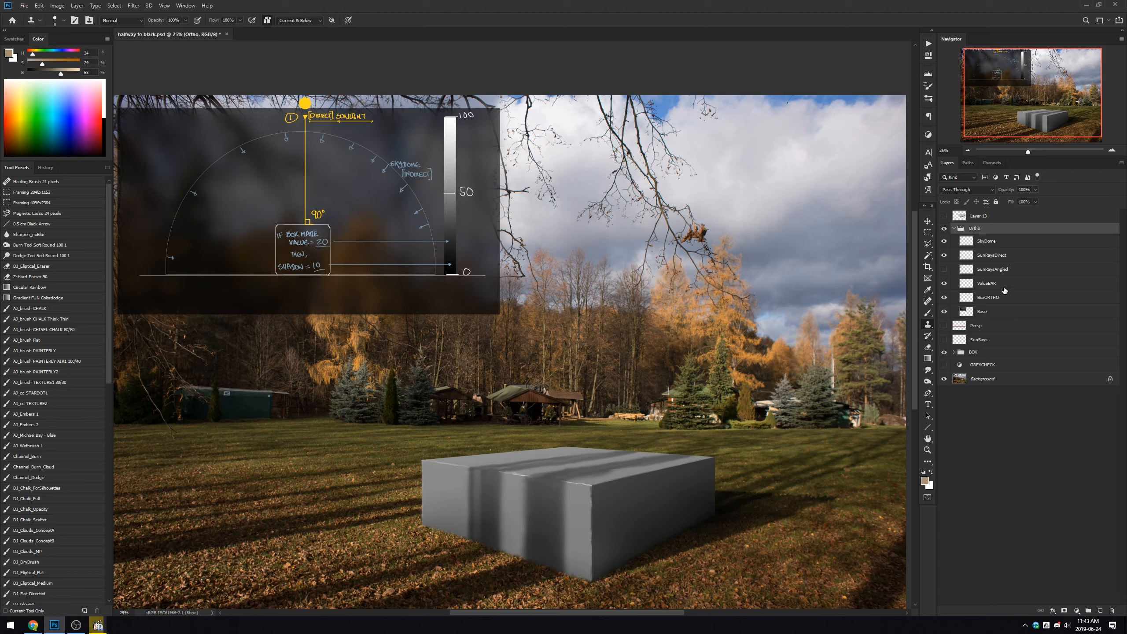
Preview the scene in greyscale with the GREYCHECK layer, and return to the colour view.
left_click(944, 365)
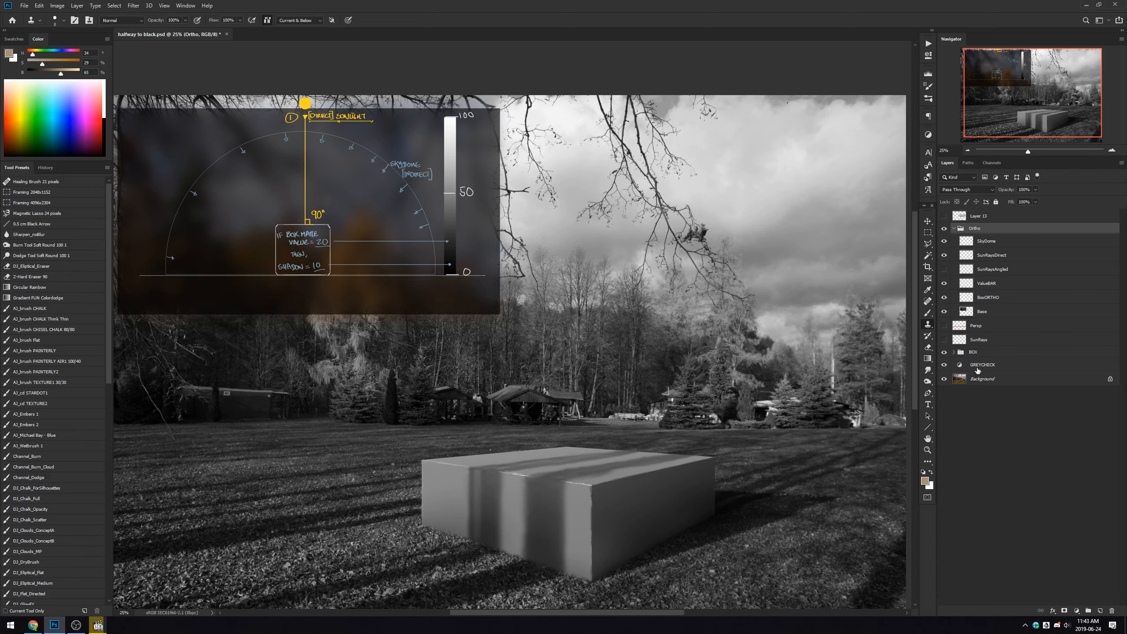
left_click(944, 365)
left_click_drag(494, 305, 520, 325)
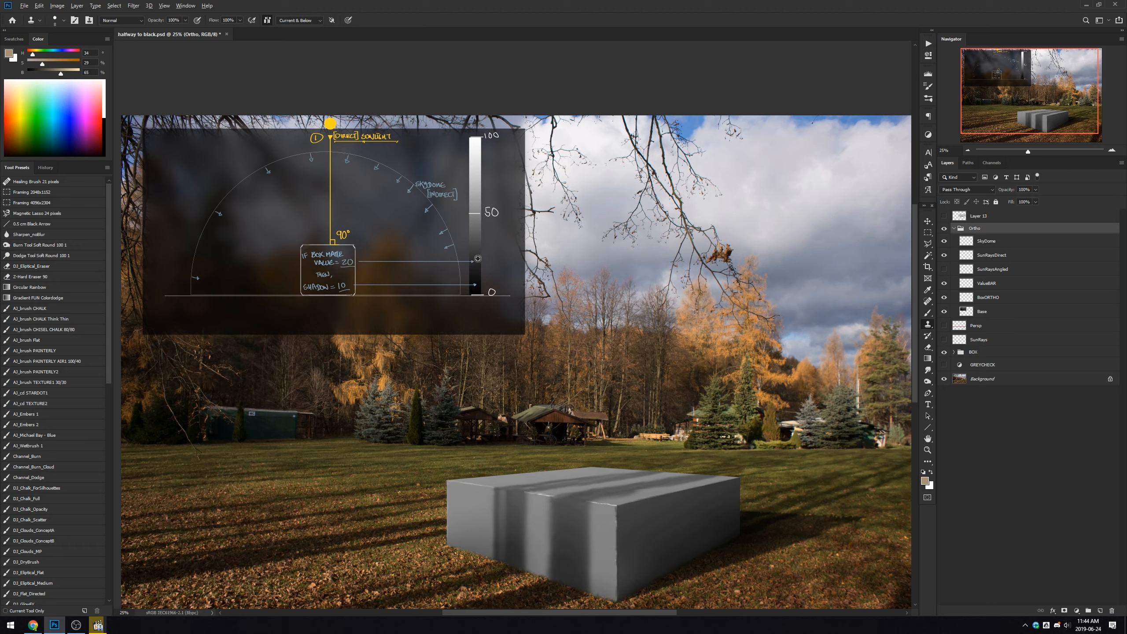
With the Brush tool on the SkyDome layer, sample greys from the value bar at the 20 mark and just above 50.
key("b")
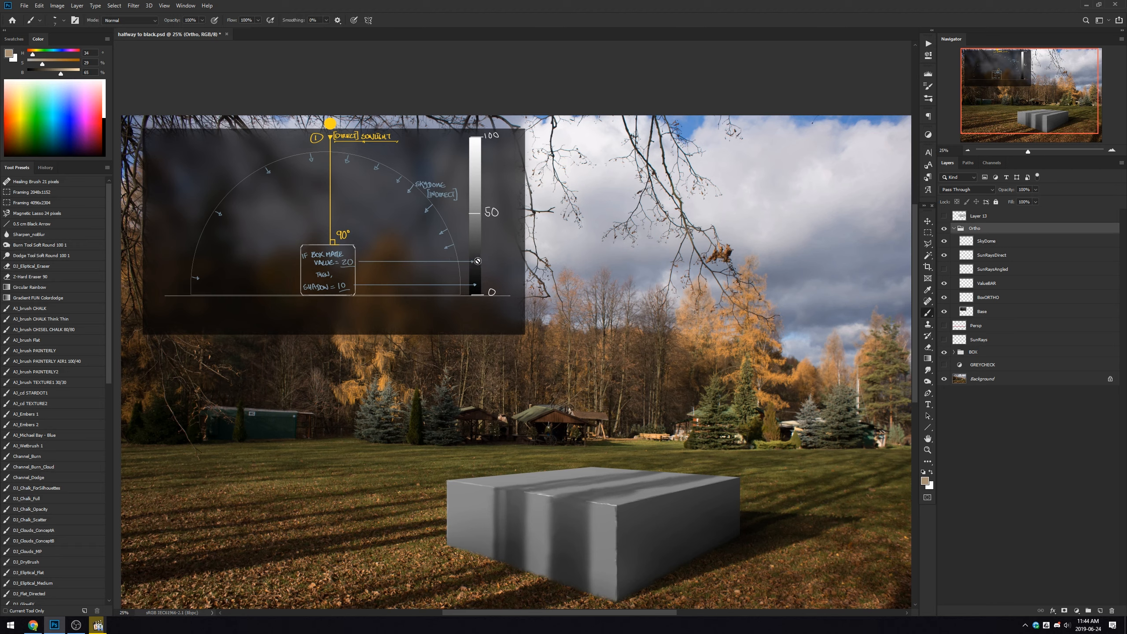
left_click(1013, 247)
left_click(476, 260, "alt")
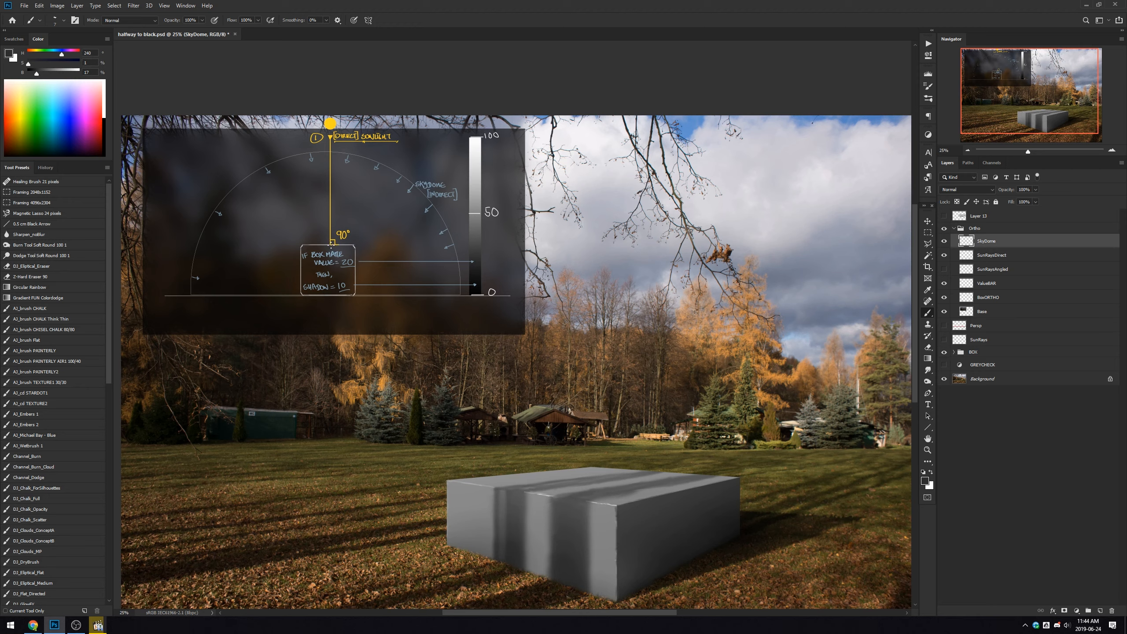
left_click(480, 259, "alt")
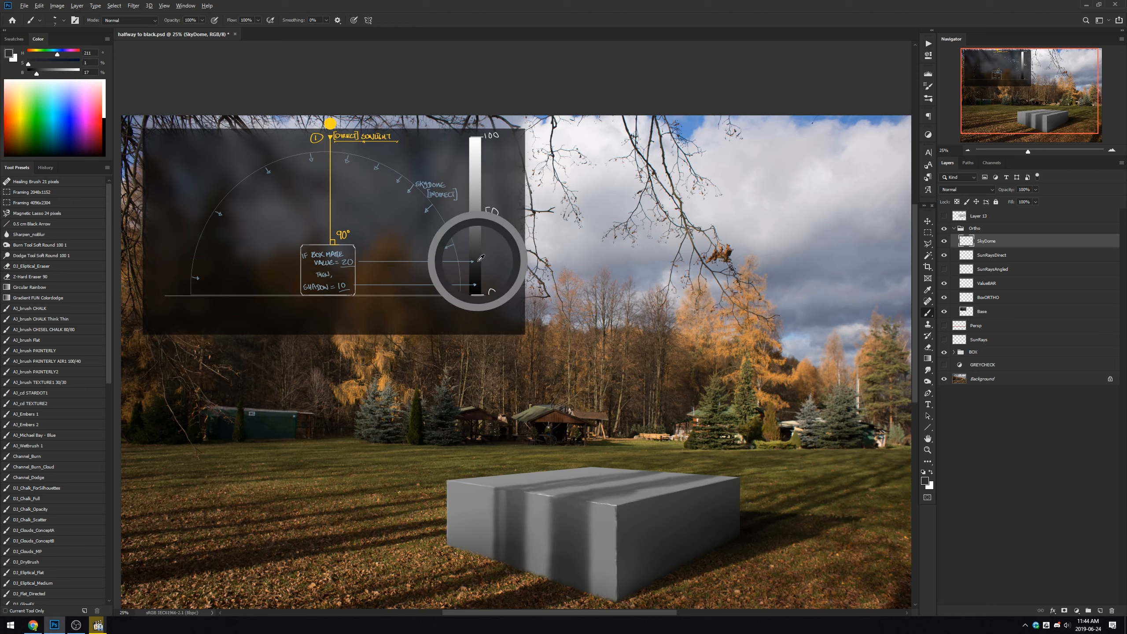
left_click_drag(481, 258, 480, 260)
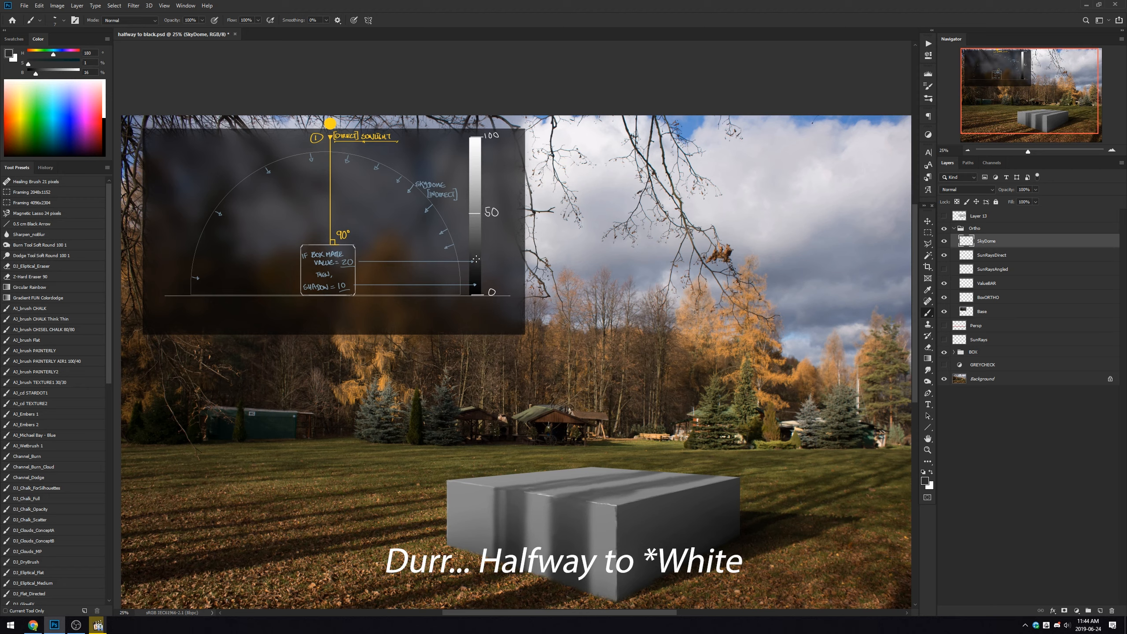
left_click(476, 202, "alt")
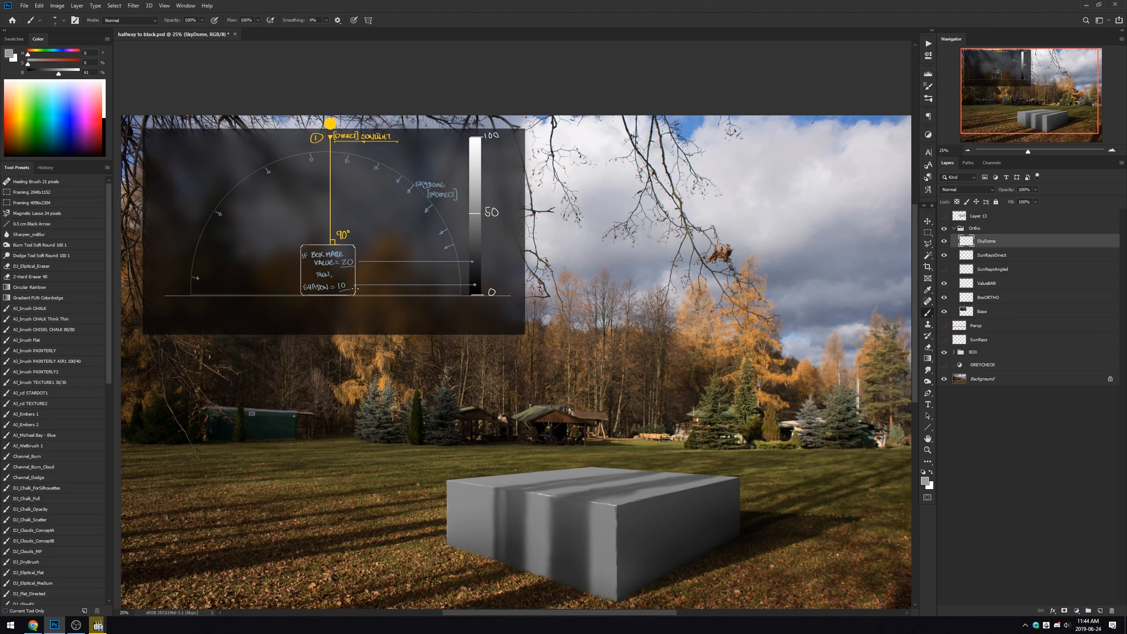
left_click_drag(335, 275, 334, 279)
key("ctrl+z")
Sample the value bar's grey at the box's 20 level and its dark grey at the shadow's 10 level.
left_click(480, 258, "alt")
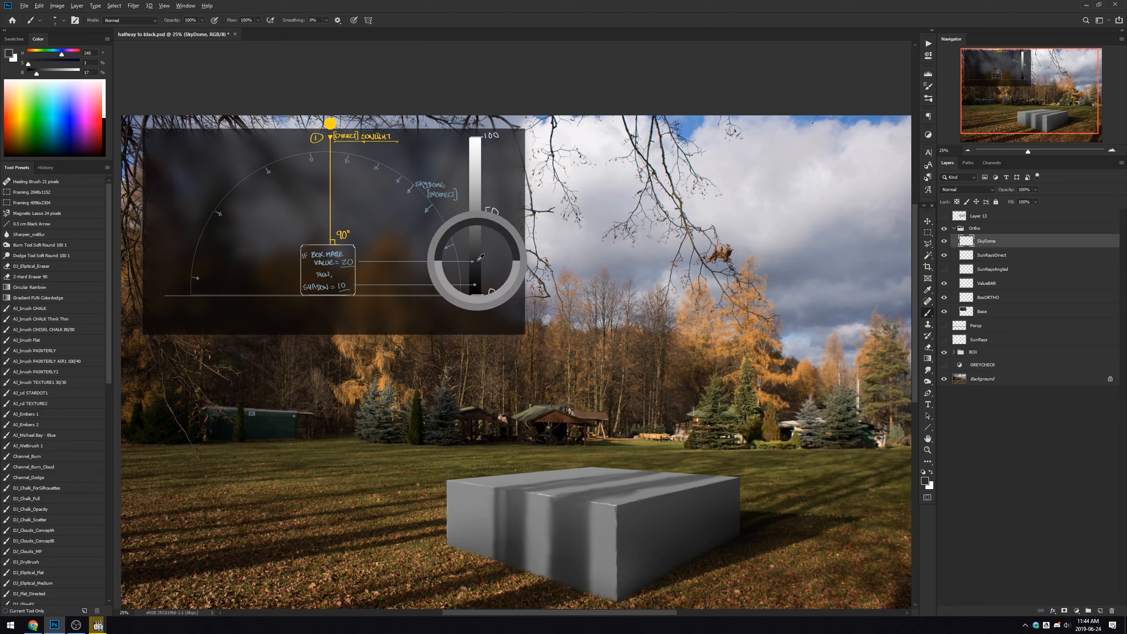
left_click_drag(482, 258, 478, 258)
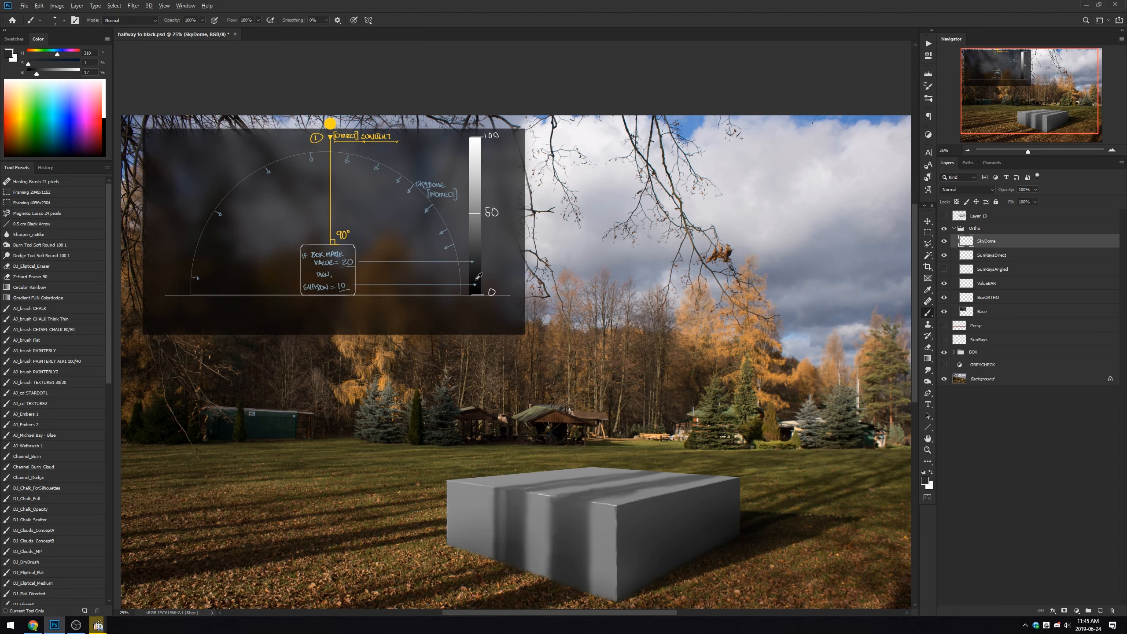
left_click(478, 276, "alt")
left_click_drag(478, 276, 481, 281)
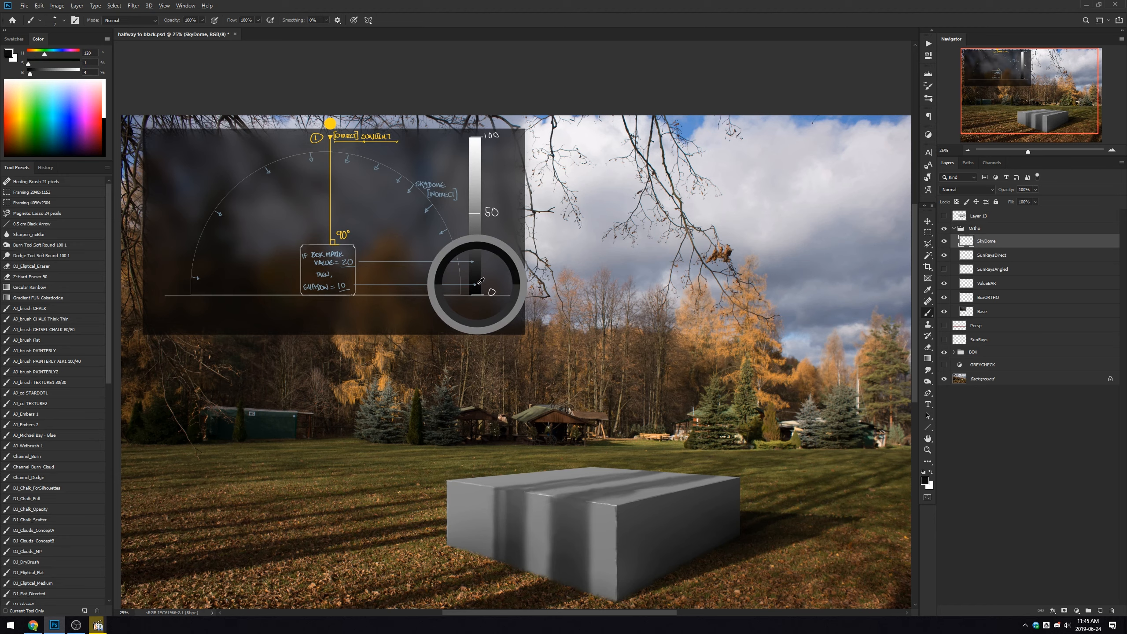
left_click_drag(481, 280, 477, 283)
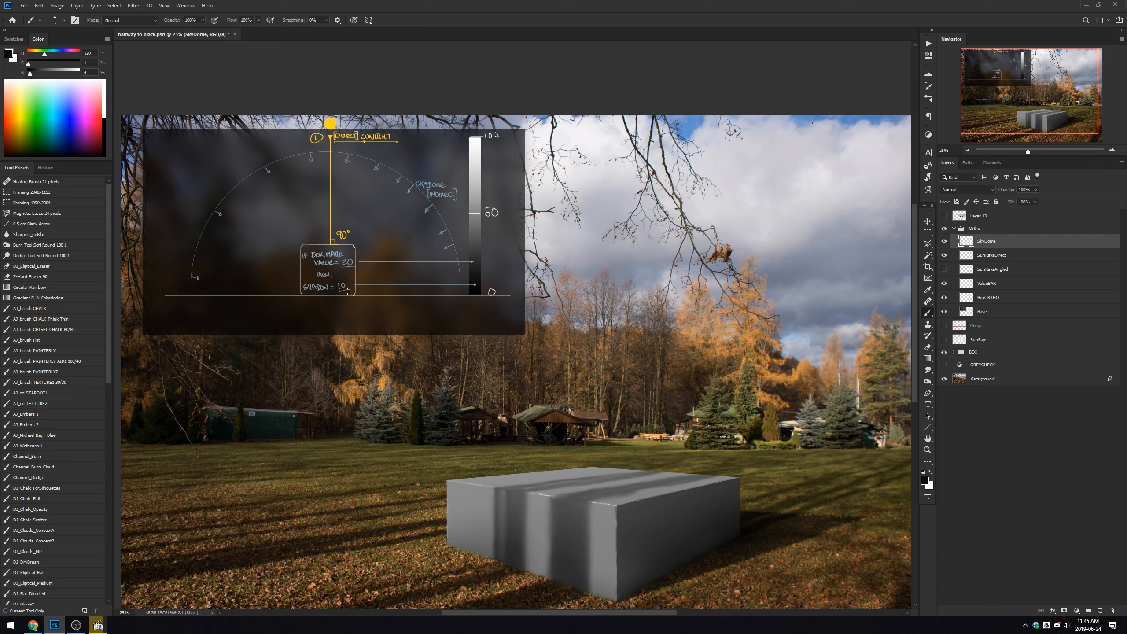
Show the SunRaysAngled layer and examine the diagram's angled rays, hatched shadow and occlusion notes around the box.
left_click(945, 269)
left_click_drag(342, 286, 345, 288)
scroll(302, 295, "up", 3)
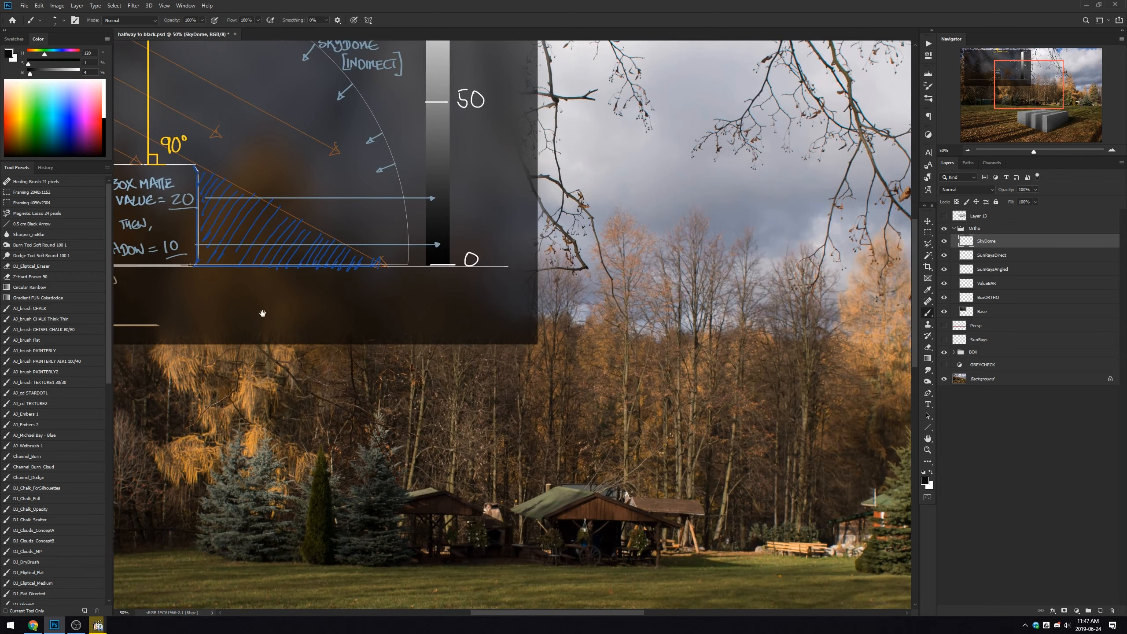
left_click_drag(262, 313, 443, 370)
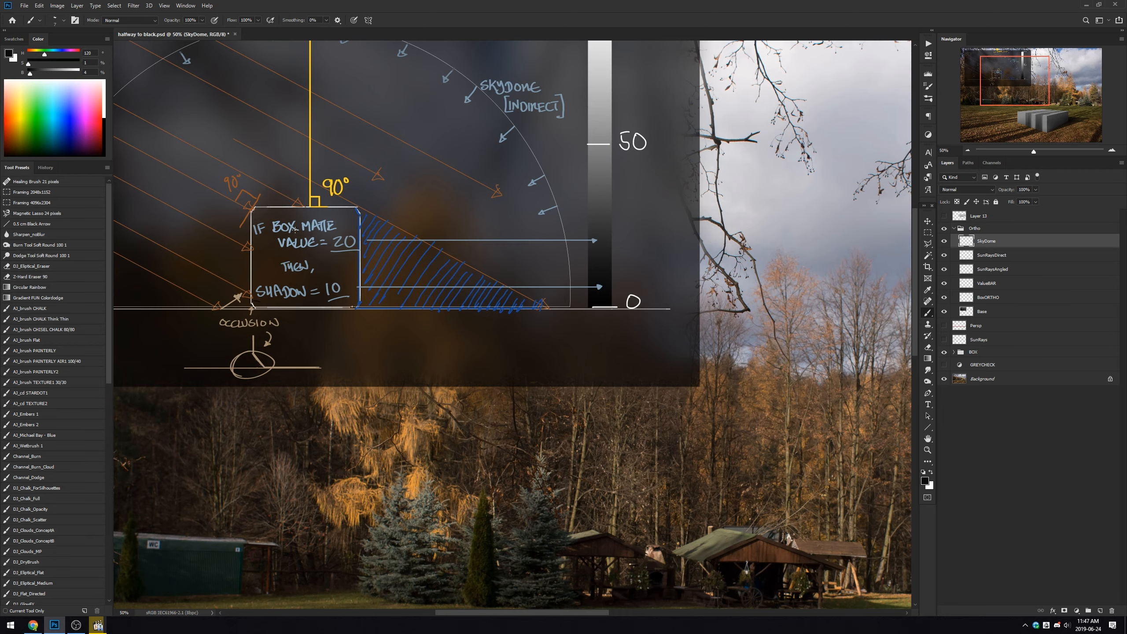
scroll(295, 229, "down", 2)
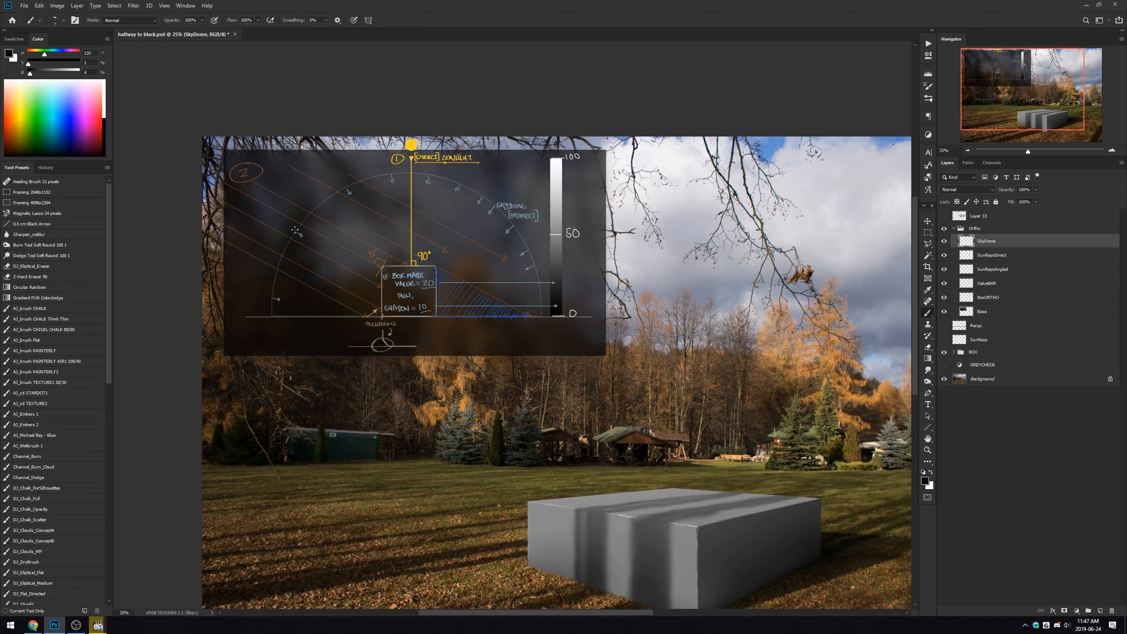
mouse_move(508, 355)
left_mouse_down()
mouse_move(351, 313)
mouse_move(393, 316)
left_mouse_up()
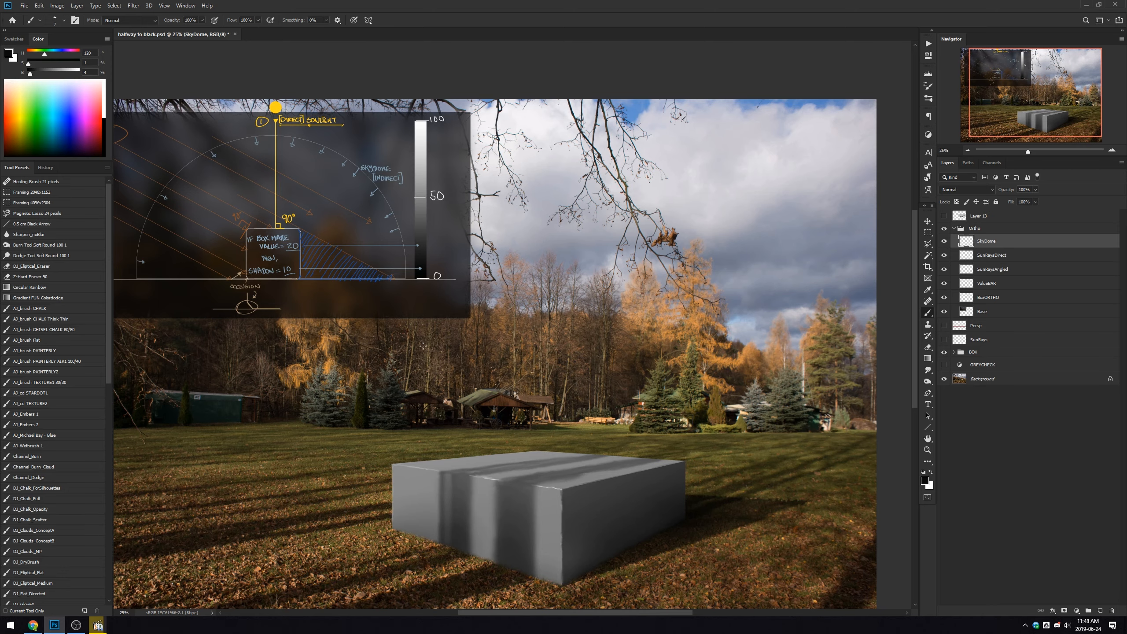
Expand the BOX group and its 50%_Box subgroup to list the box's layers.
scroll(412, 346, "down", 3)
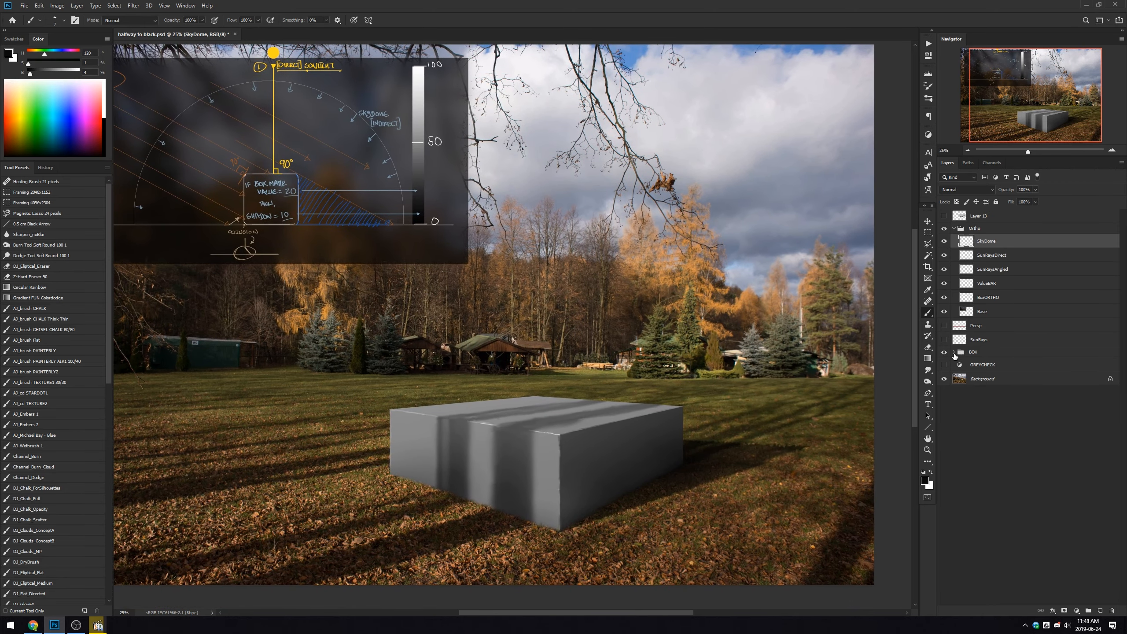
left_click(954, 353)
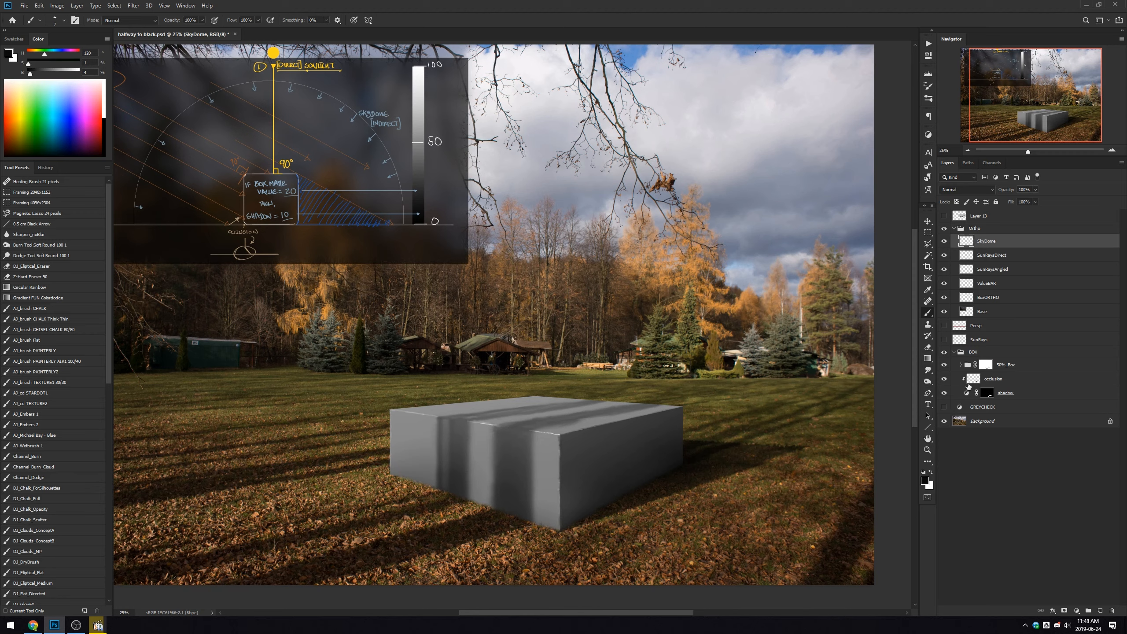
left_click(961, 365)
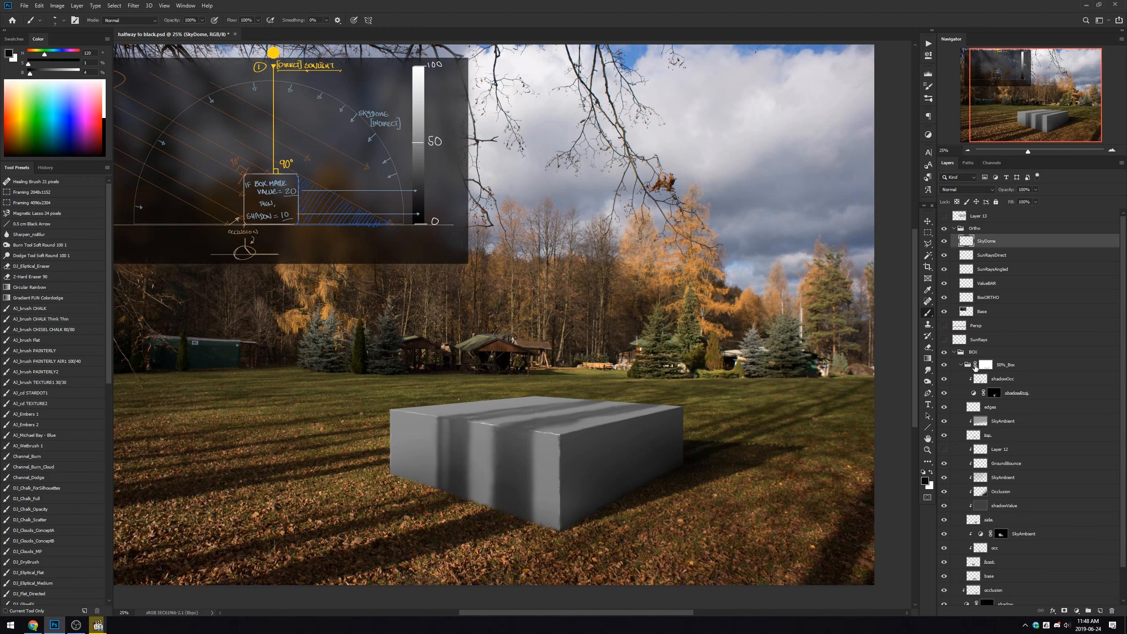
left_click_drag(748, 410, 683, 370)
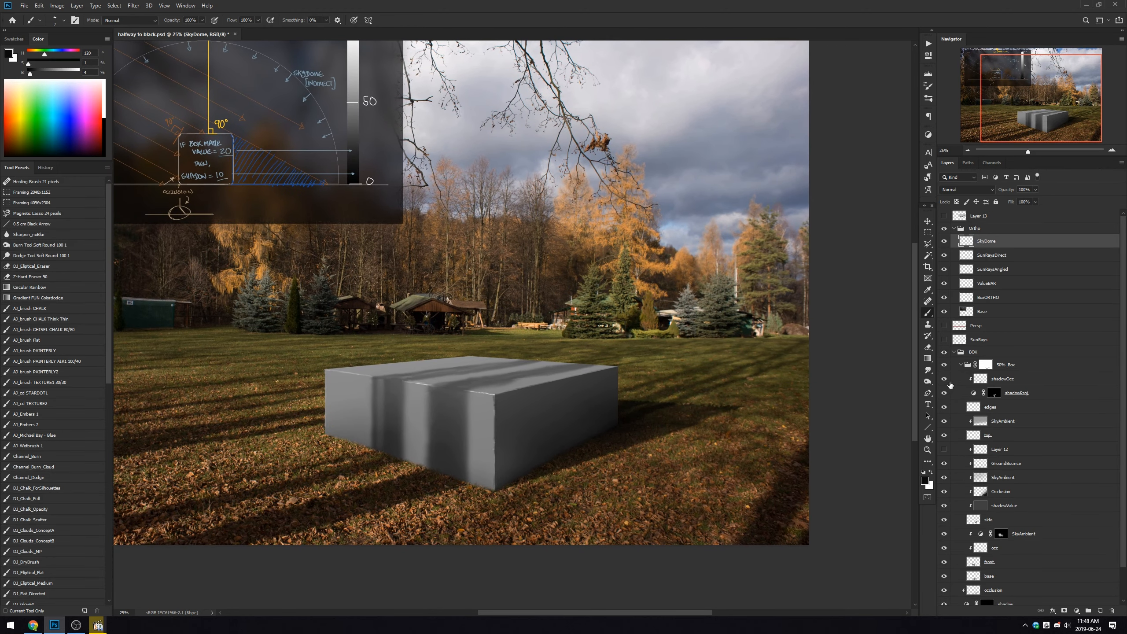
Hide all shading, edge, occlusion and shadow layers in BOX except the flat top, side, front and base, and disable the 50%_Box group's mask.
left_click_drag(944, 378, 944, 407)
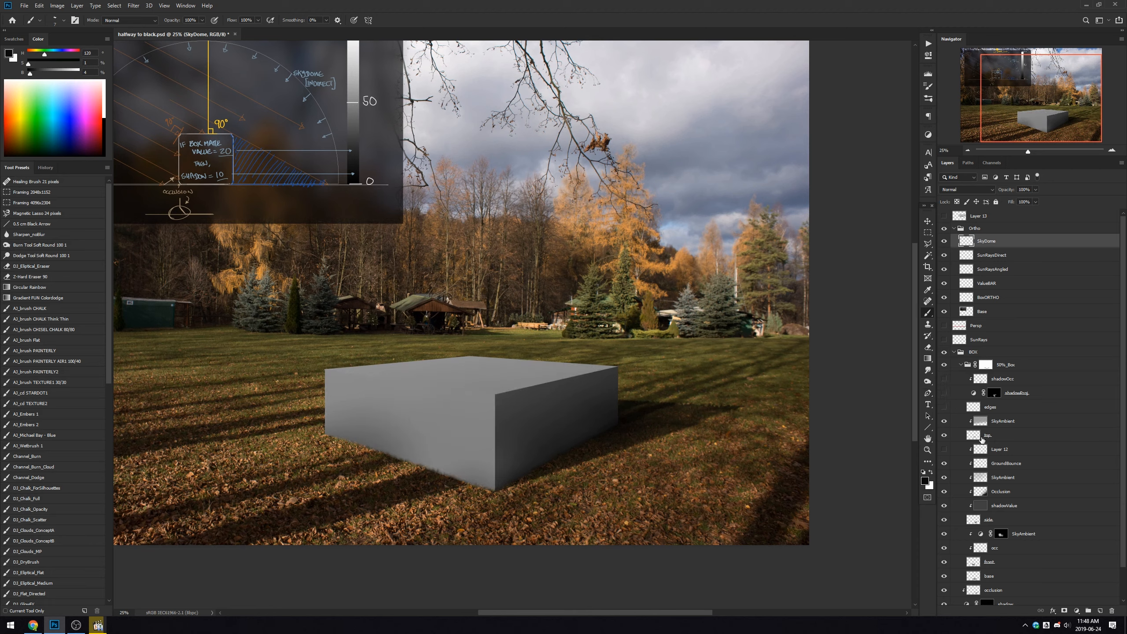
left_click(944, 421)
left_click_drag(943, 463, 944, 570)
scroll(1015, 517, "down", 2)
left_click(945, 555)
left_click_drag(943, 527, 944, 541)
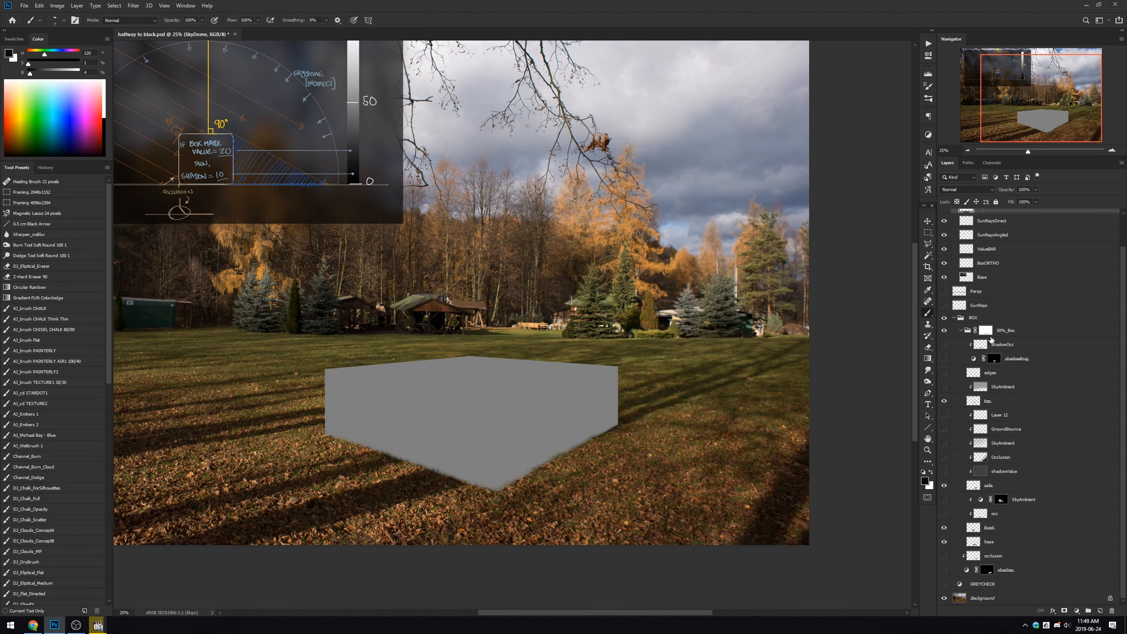
left_click(986, 331, "shift")
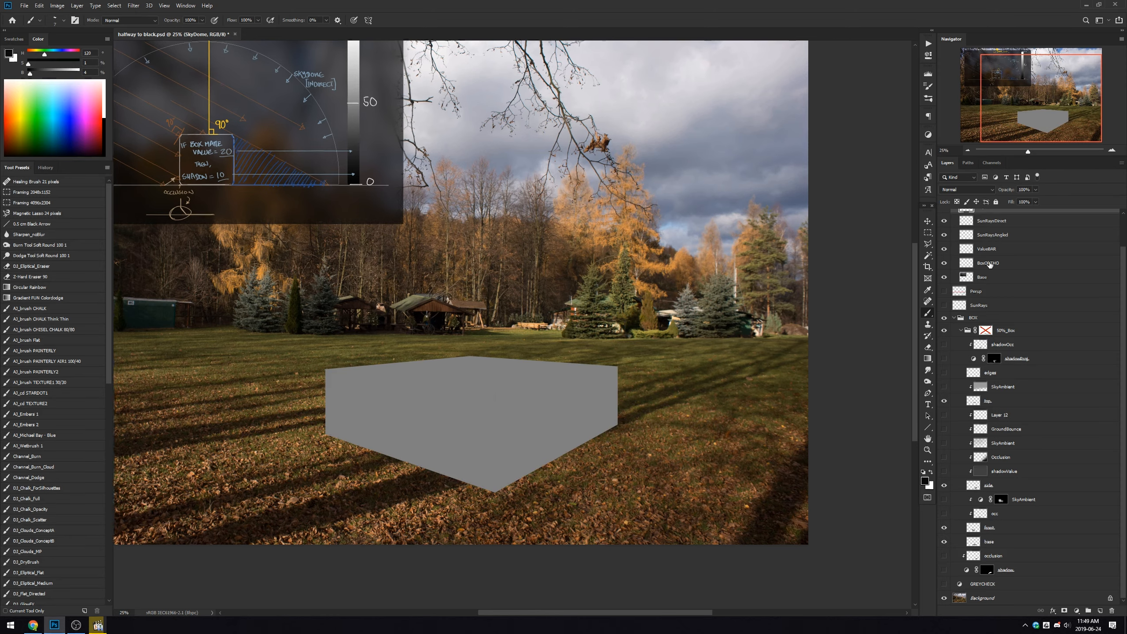
key("ctrl+minus")
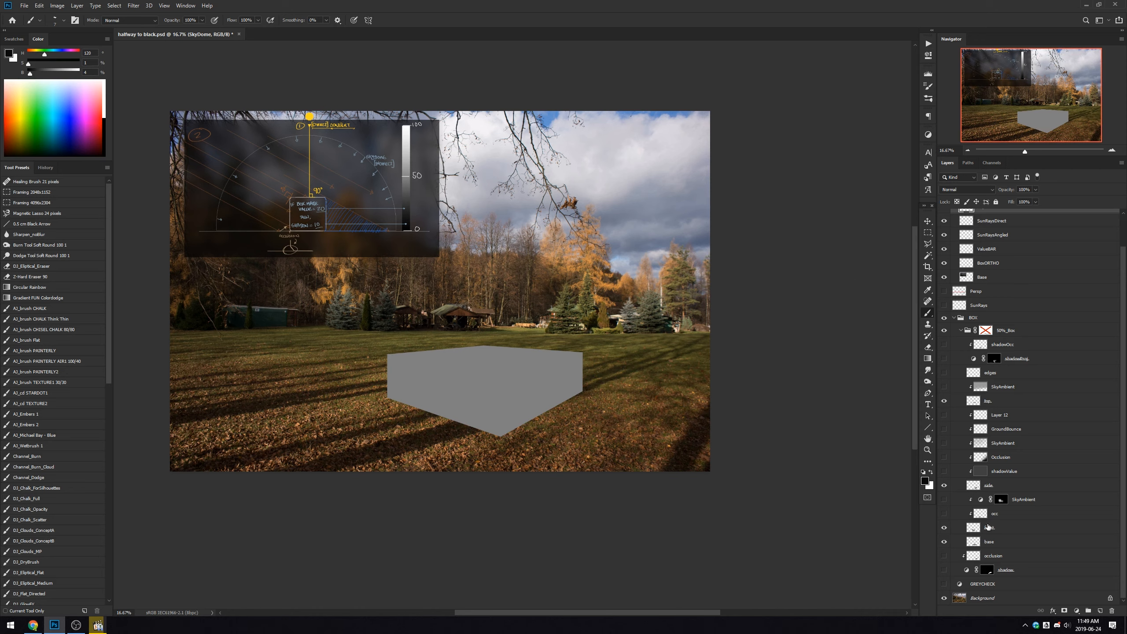
Toggle the front, side and top layers off and on to identify each flat face of the box.
left_click(944, 528)
left_click(944, 528)
left_click(945, 485)
left_click(945, 485)
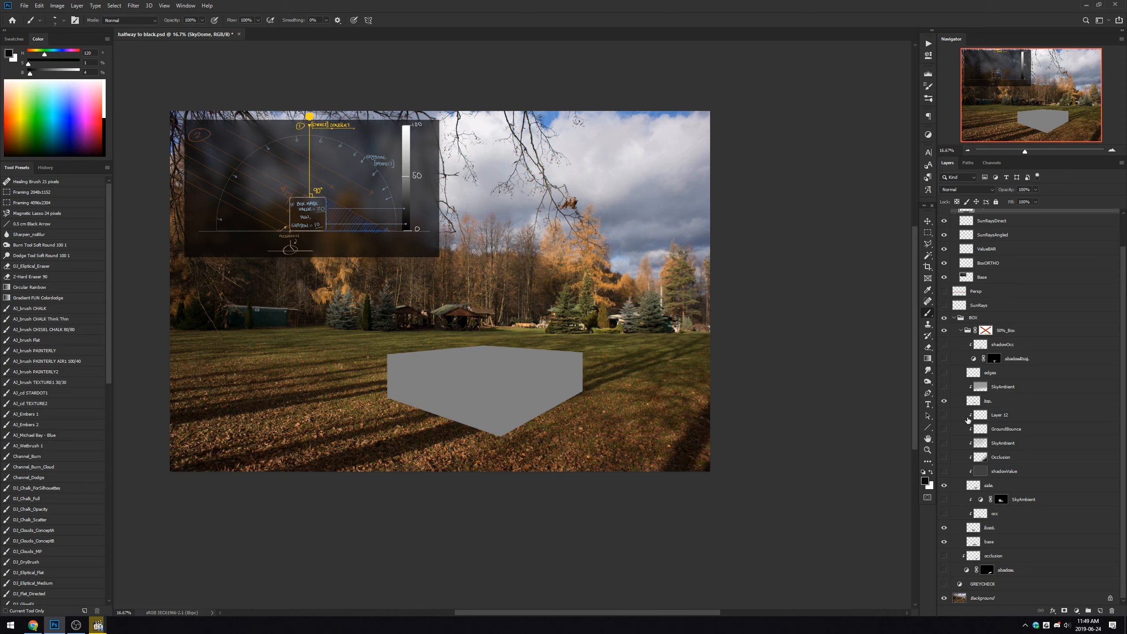
left_click(944, 401)
left_click(944, 401)
Turn on the ground shadow adjustment layer and inspect its mask on its own before returning to the image.
left_click(945, 571)
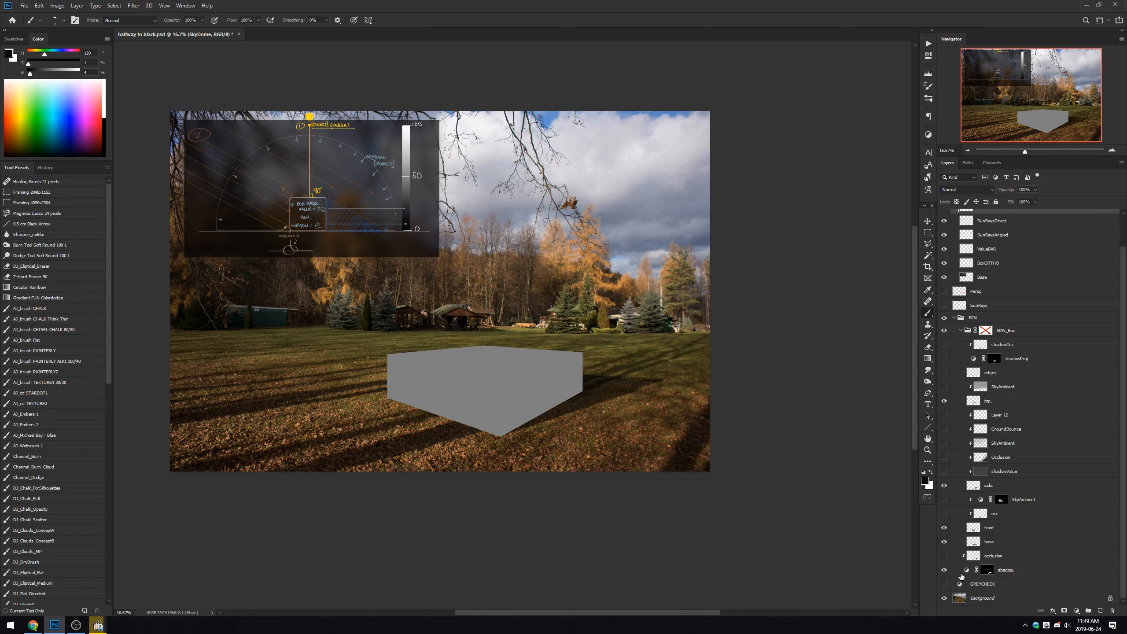
left_click(985, 572)
left_click(985, 573, "alt")
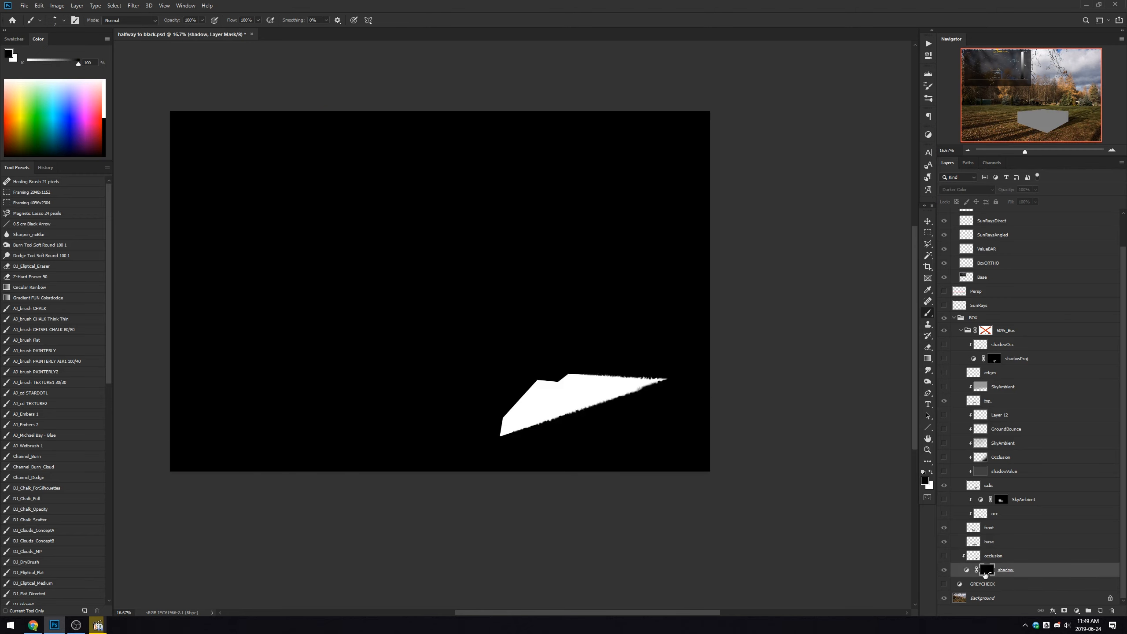
left_click(986, 573, "alt")
Rebuild the shadow layer's Curves from a straight line, lowering the white endpoint to about half output and bending the darker tones slightly down.
left_click(967, 572)
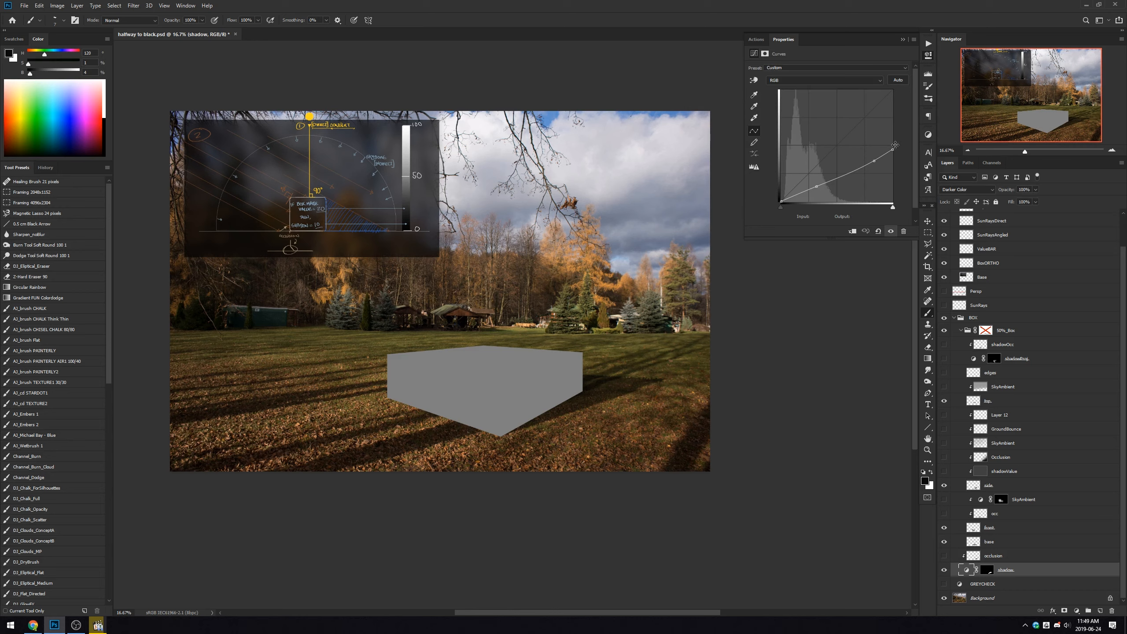
left_click_drag(874, 161, 905, 133)
left_click_drag(816, 186, 912, 78)
left_click_drag(892, 149, 892, 91)
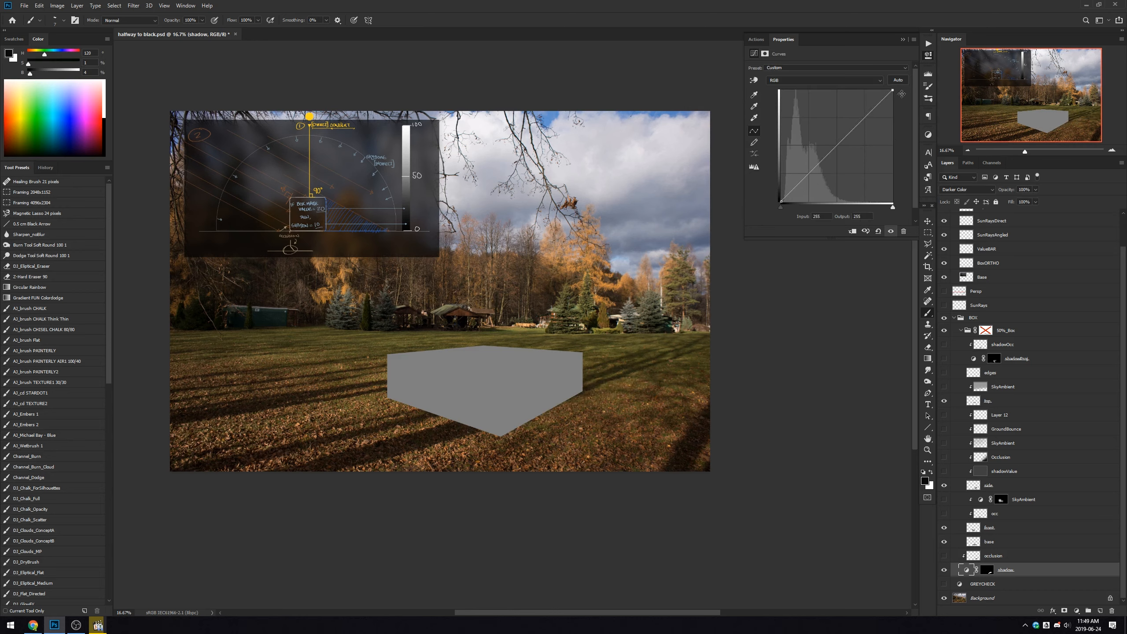
left_click_drag(893, 91, 898, 149)
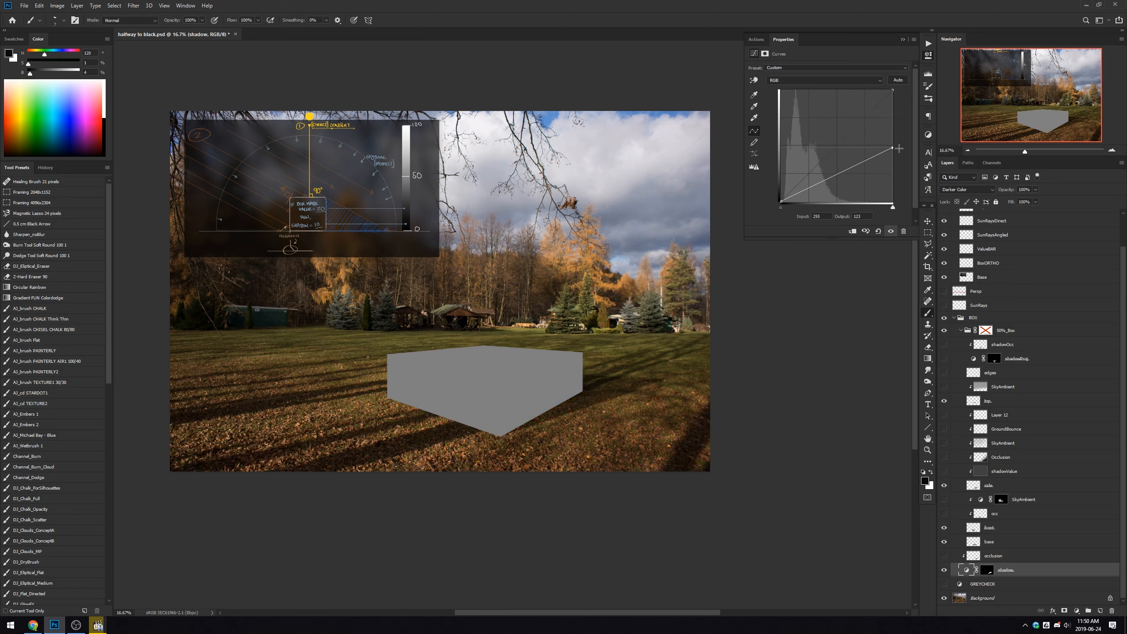
left_click_drag(821, 186, 821, 187)
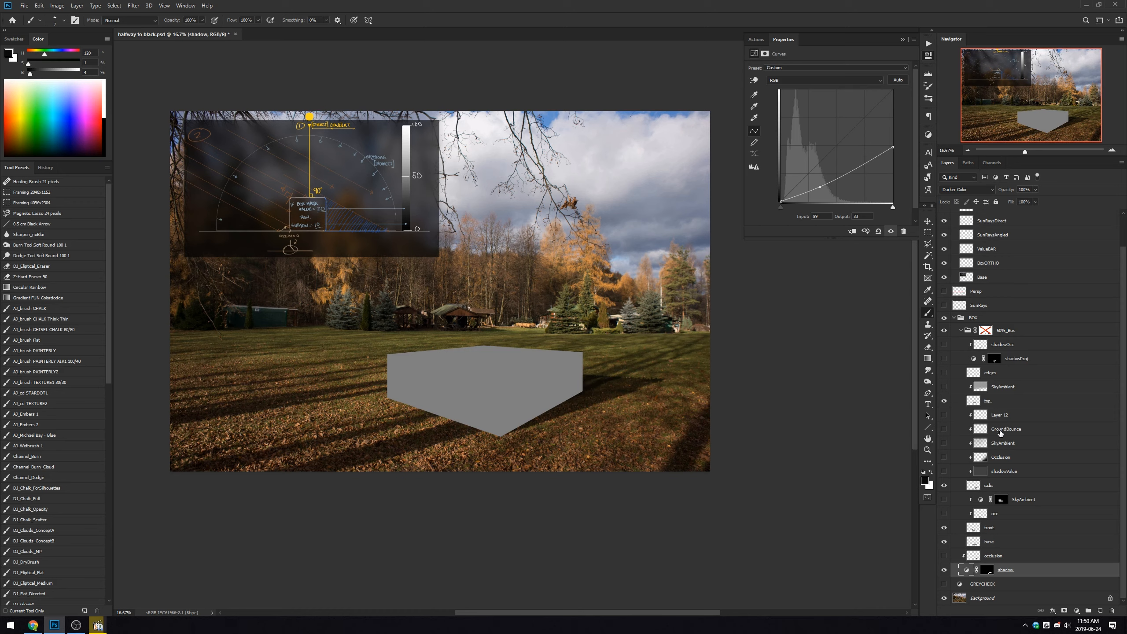
left_click(889, 473)
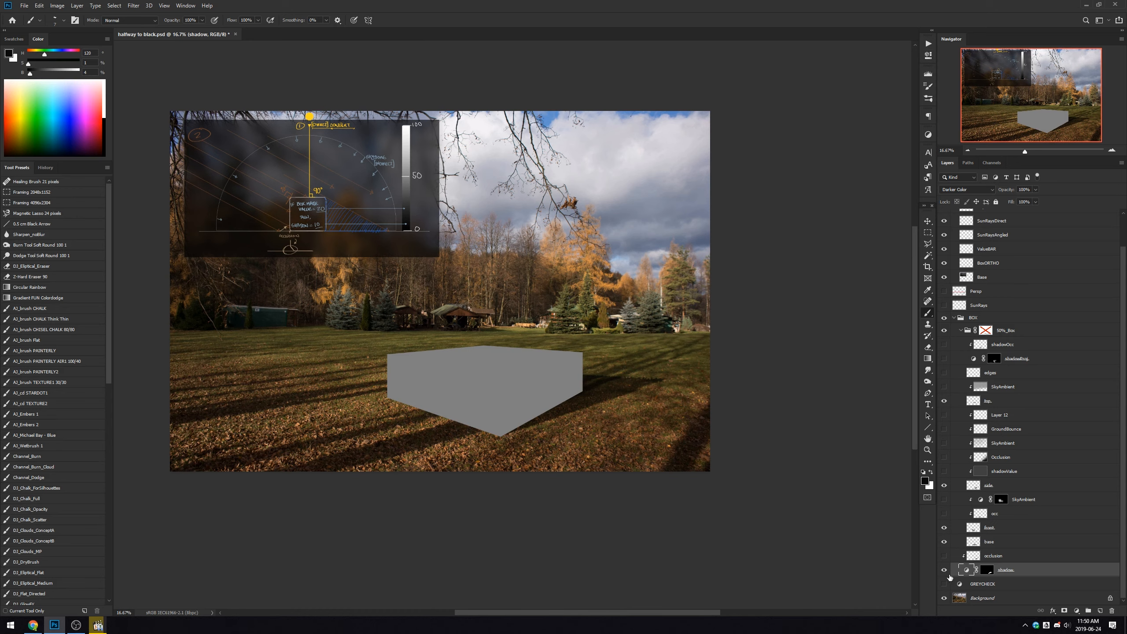
Hide the shadow layer and the BOX group, and compare the photo's Red, Green and Blue channels individually.
left_click(944, 570)
left_click(945, 317)
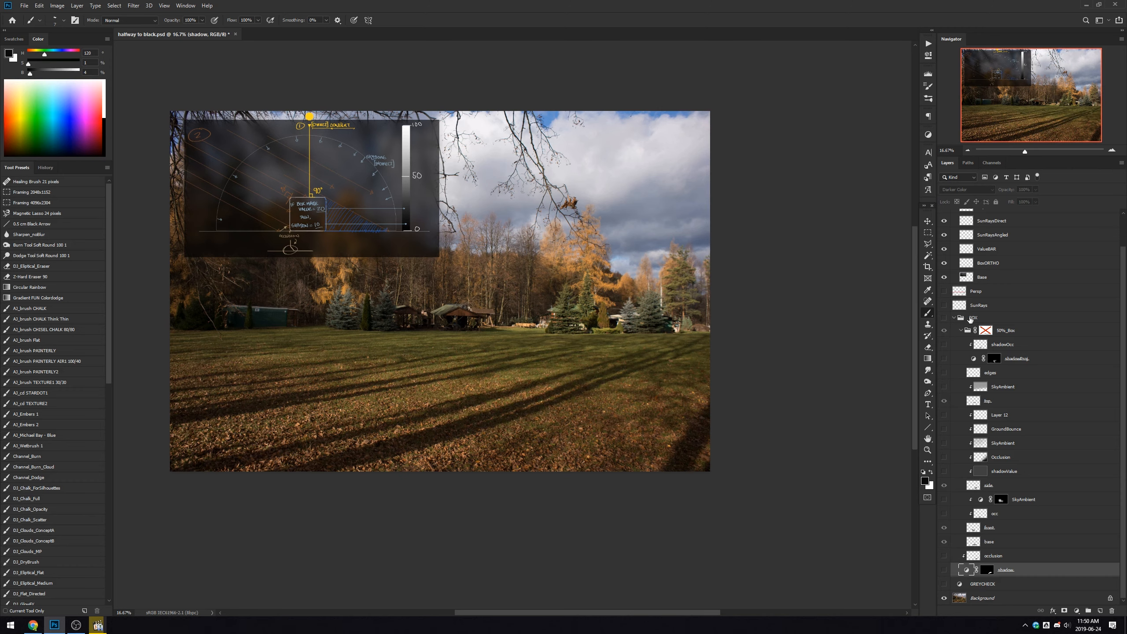
left_click(992, 163)
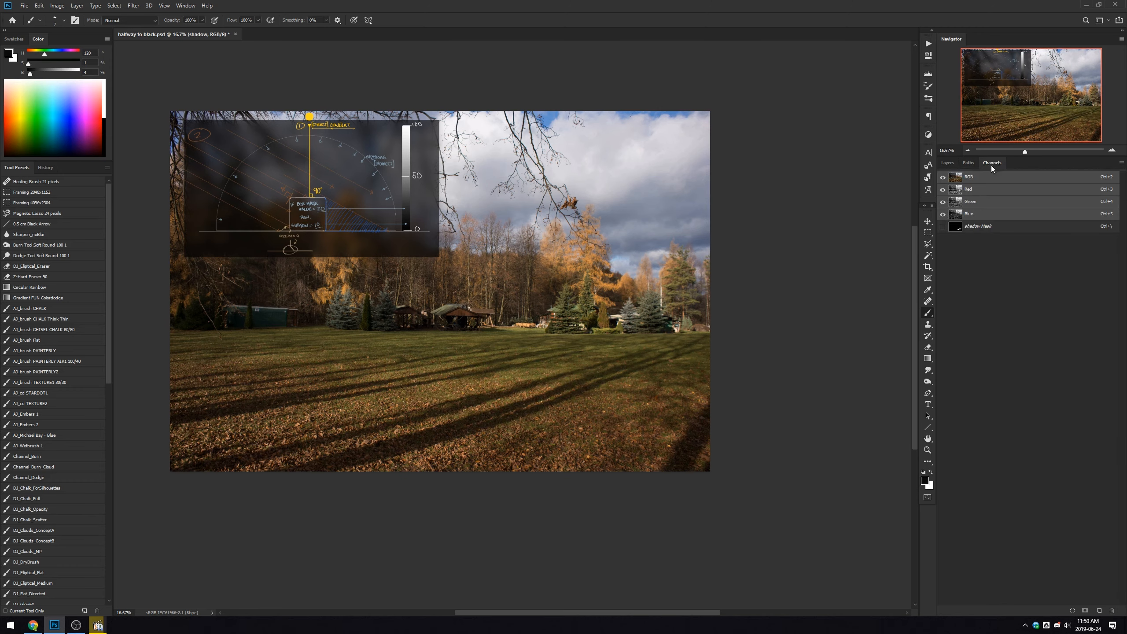
left_click(958, 190)
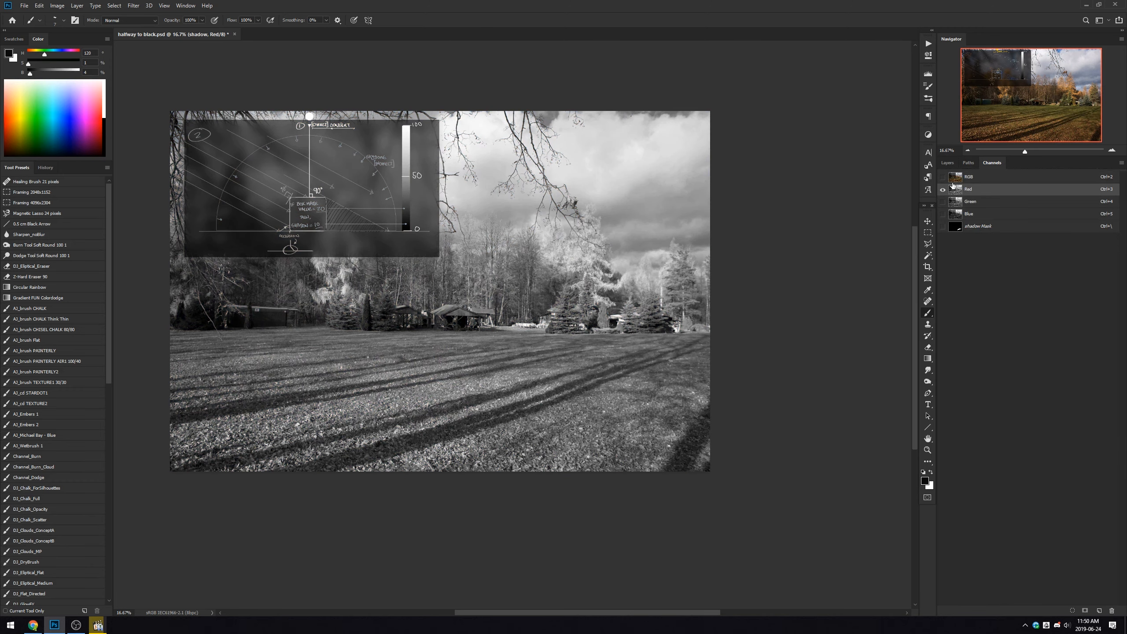
left_click(968, 203)
left_click(968, 214)
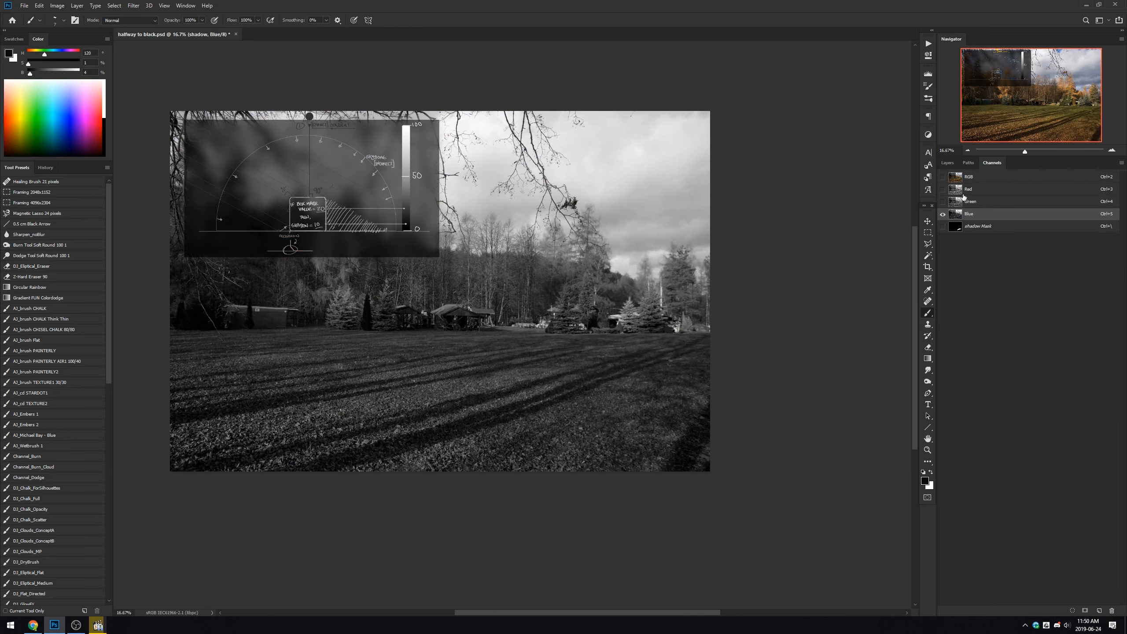
Duplicate the Red channel and apply Levels to the copy with input values 25, 0.76 and 77.
left_click(964, 190)
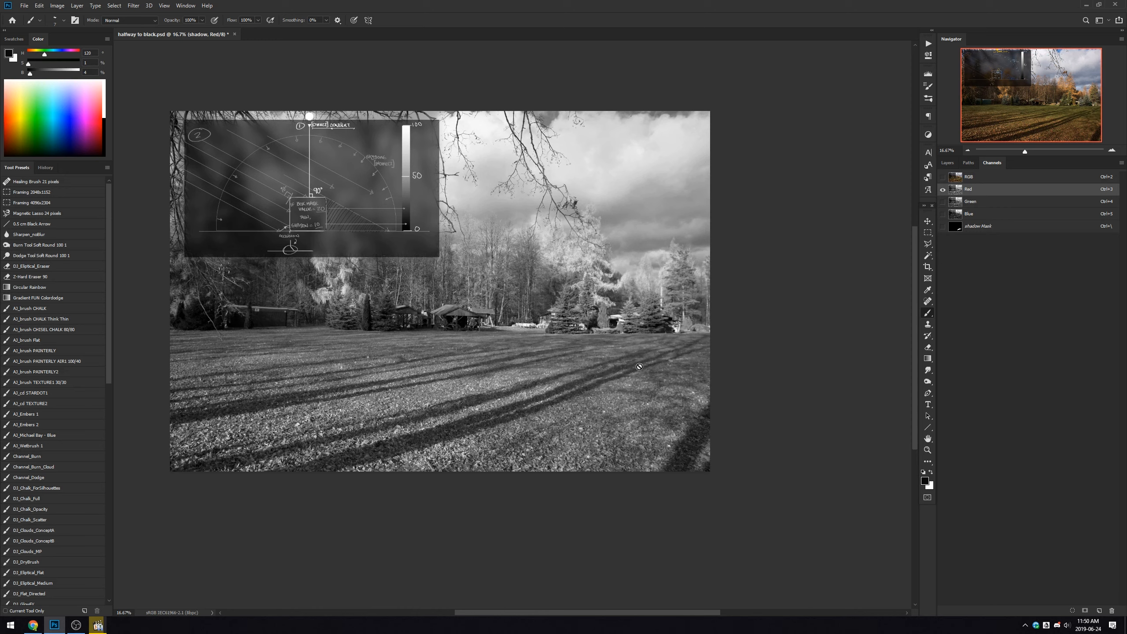
left_click_drag(956, 191, 1099, 611)
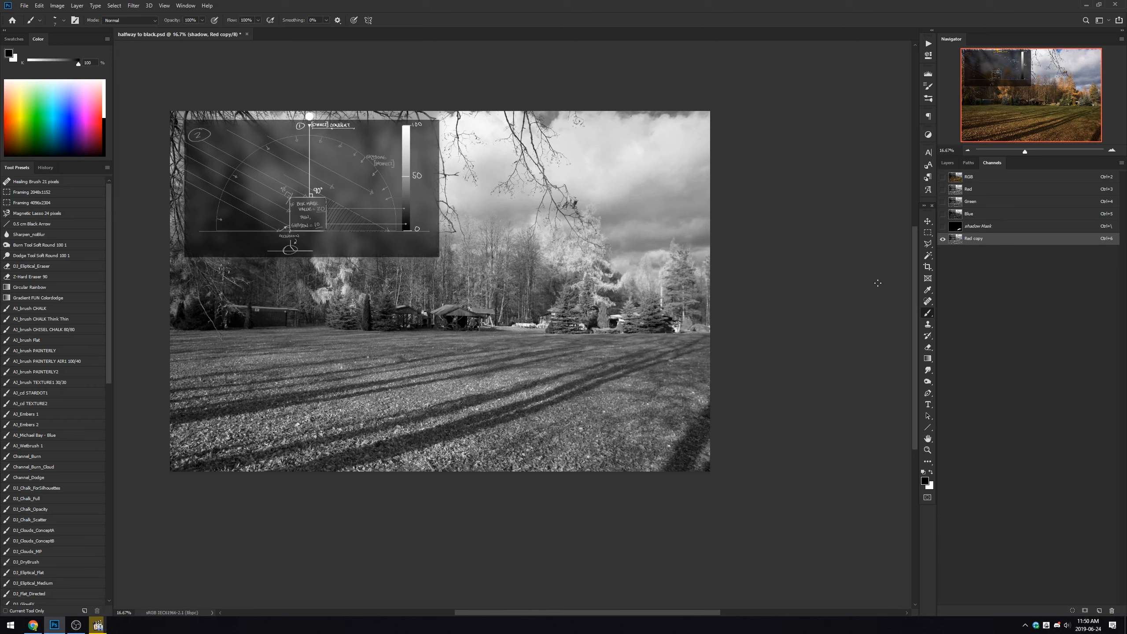
key("ctrl+l")
left_click_drag(914, 211, 828, 211)
key("b")
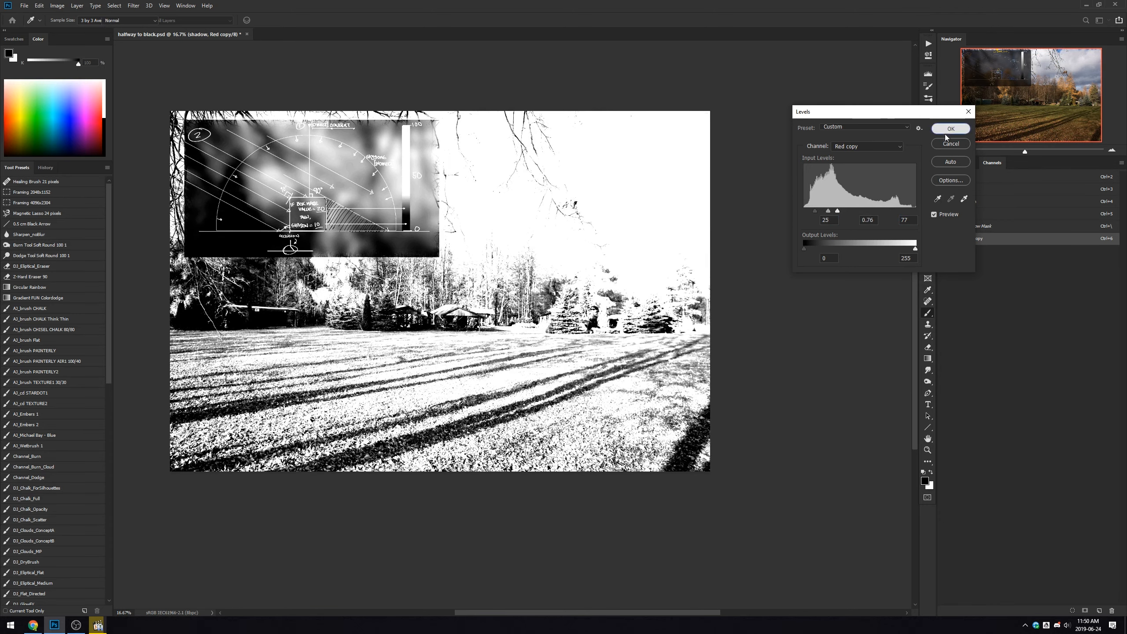
left_click(945, 131)
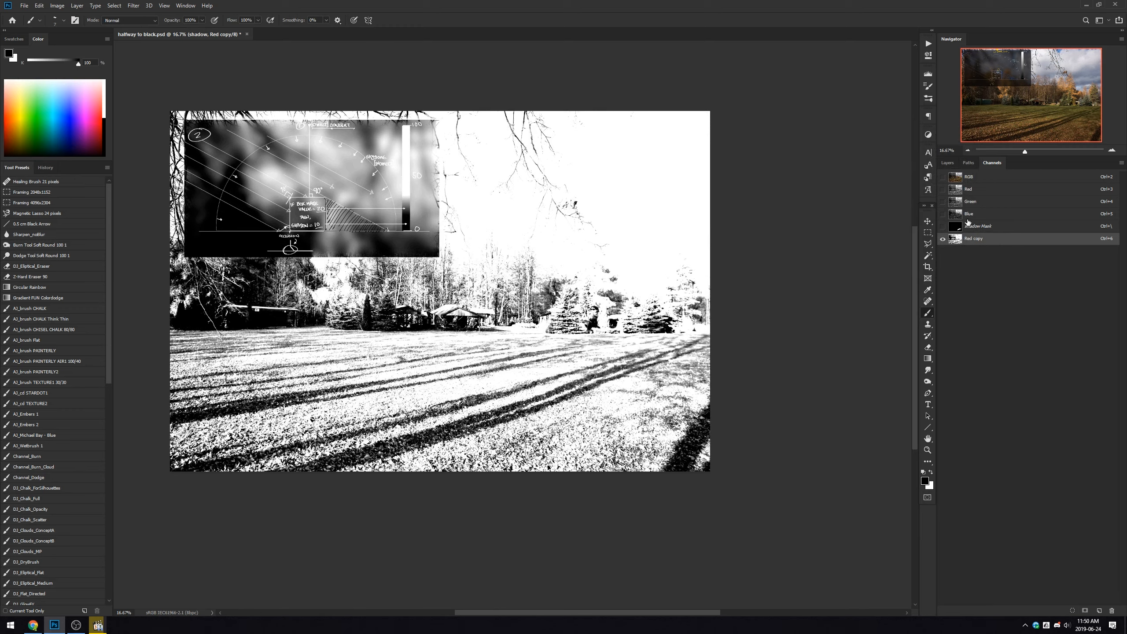
Invert the Red channel copy and load it as a selection over the full-colour composite.
key("ctrl+i")
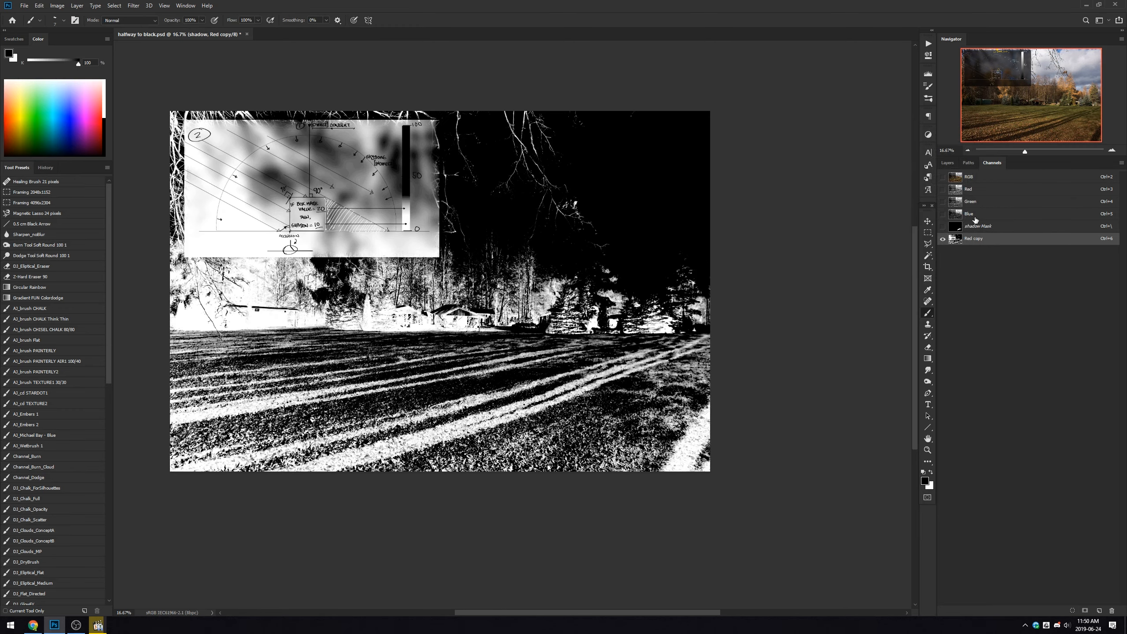
left_click(956, 239, "ctrl")
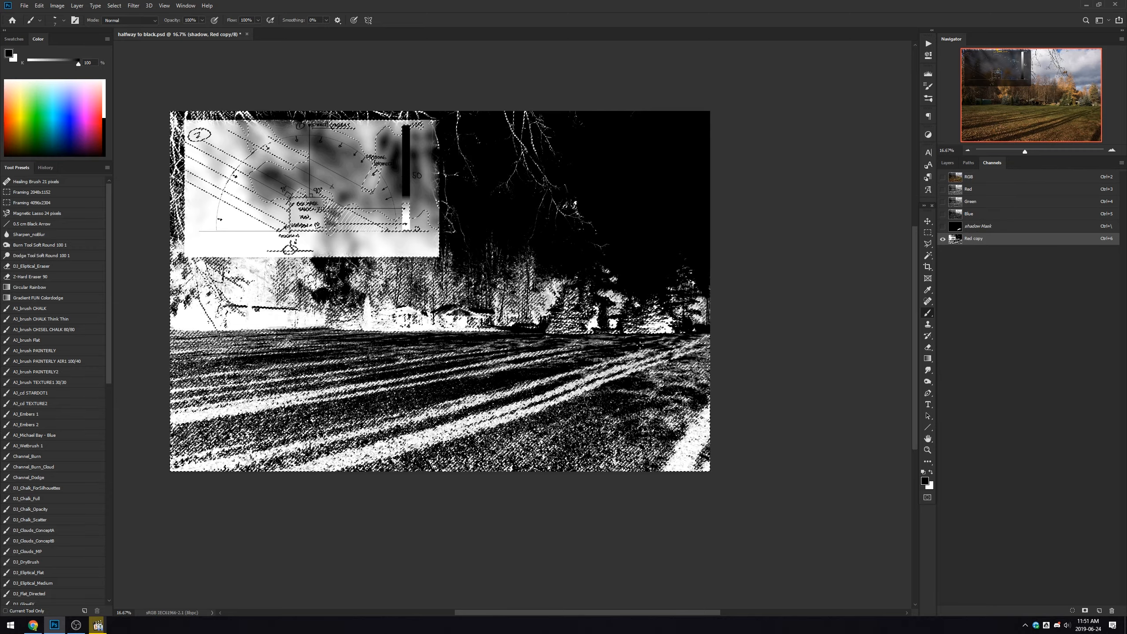
left_click(975, 179)
left_click(952, 164)
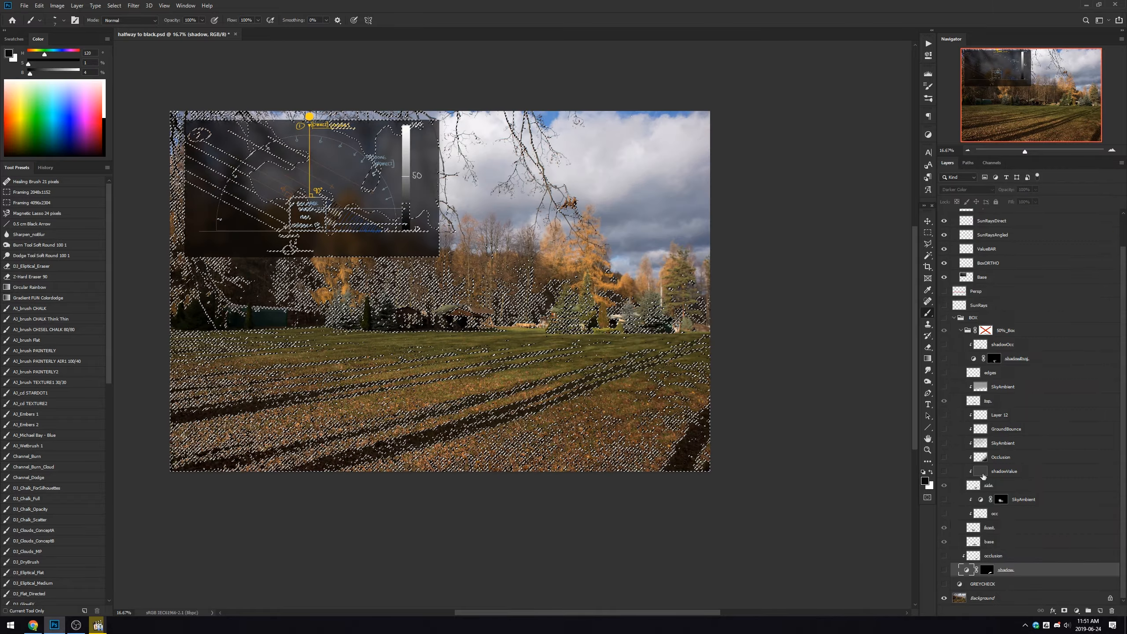
Show the box and its shadow layer again, and hide the selection edges.
left_click(944, 570)
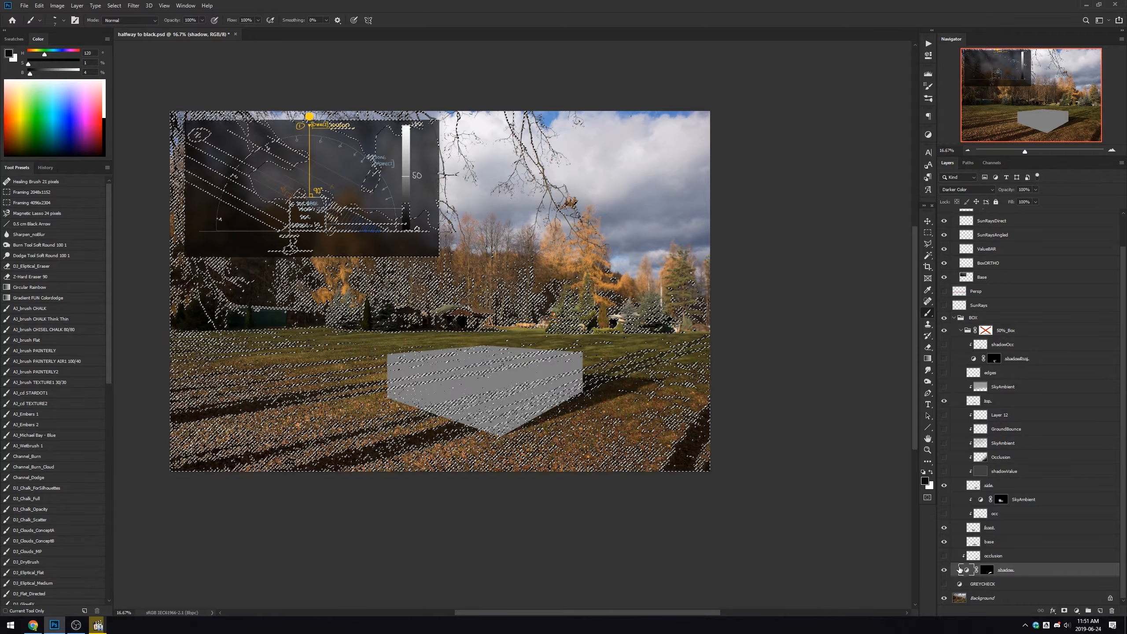
left_click(1115, 151)
left_click(1115, 151)
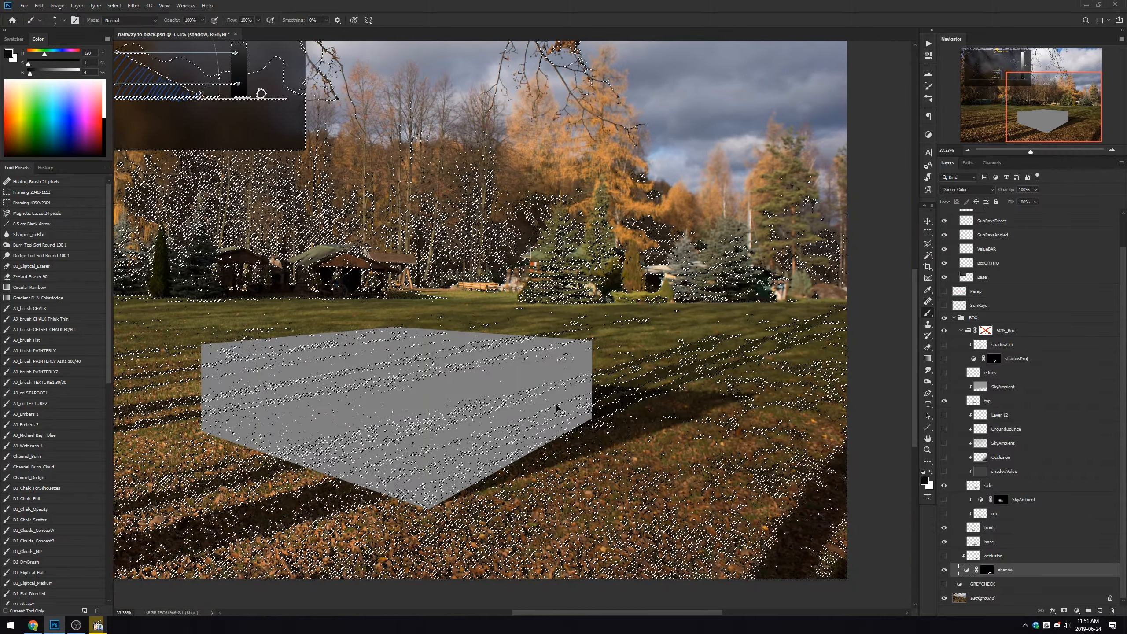
key("ctrl+h")
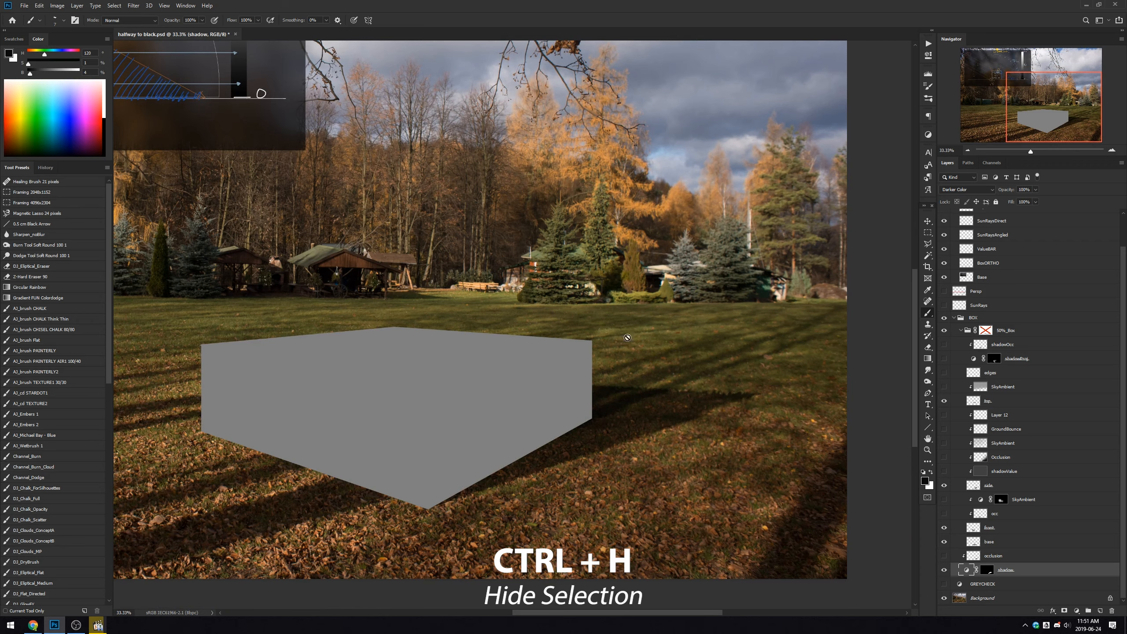
Choose the DJ_Eliptical_Medium brush preset and target the shadow layer's mask, viewing the mask alone before returning to the image.
left_click(97, 582)
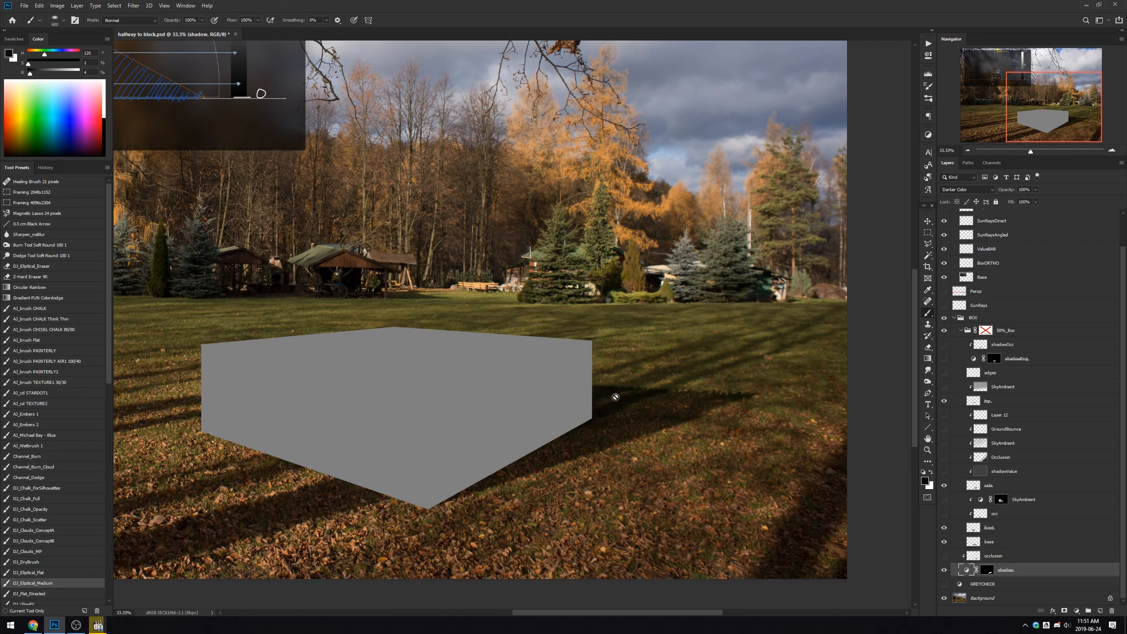
left_click(989, 572)
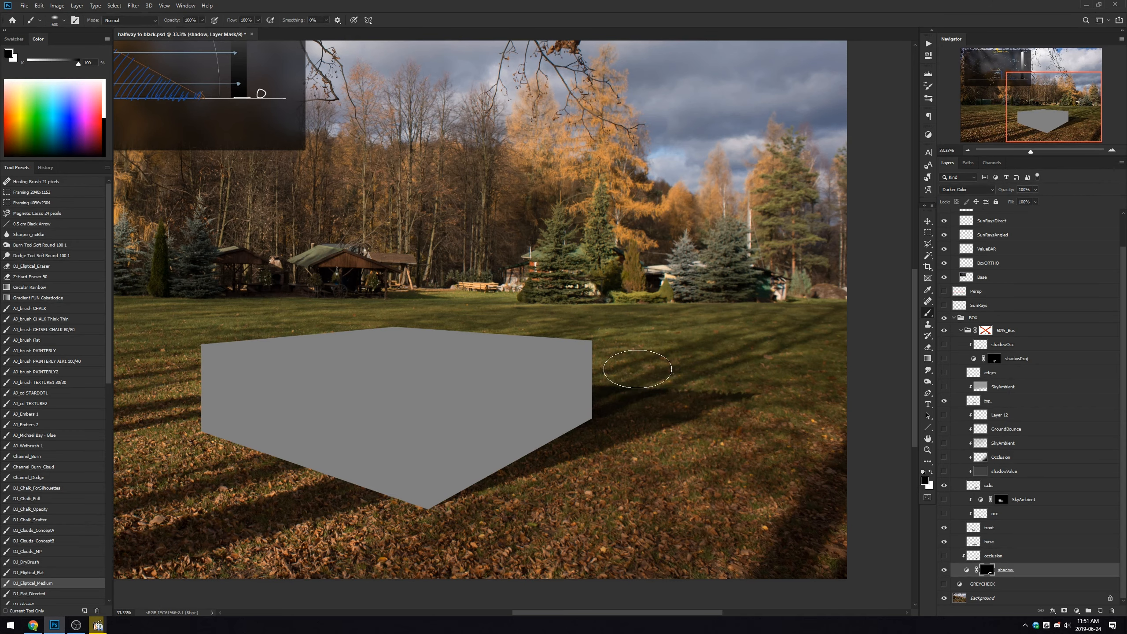
key("ctrl+plus")
scroll(754, 390, "right", 3)
scroll(829, 406, "right", 1)
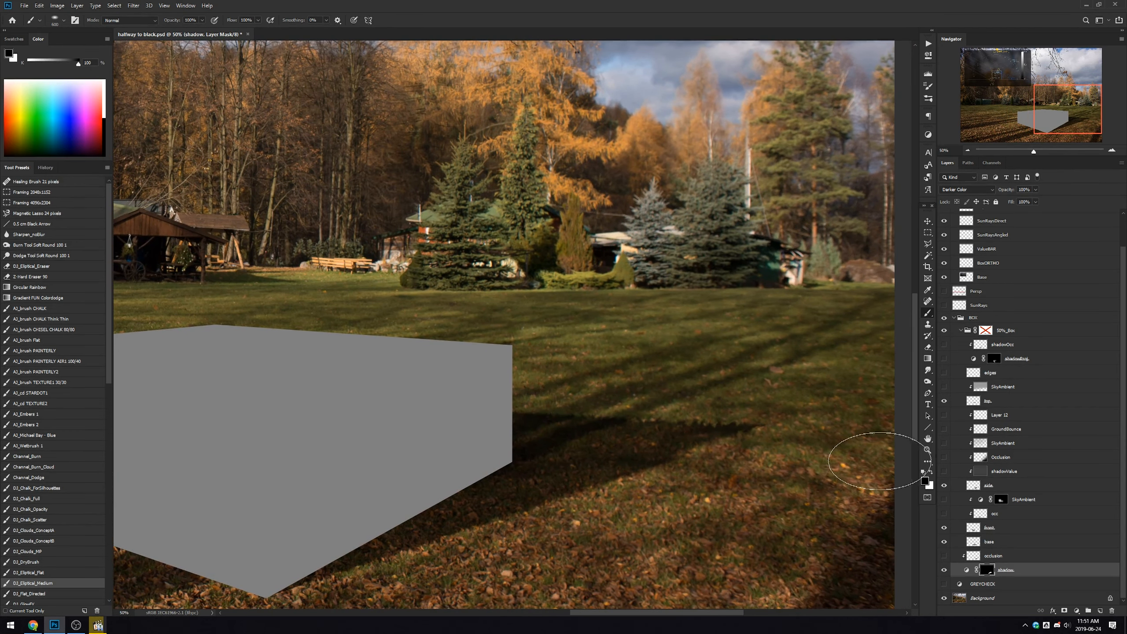
left_click(989, 572, "alt")
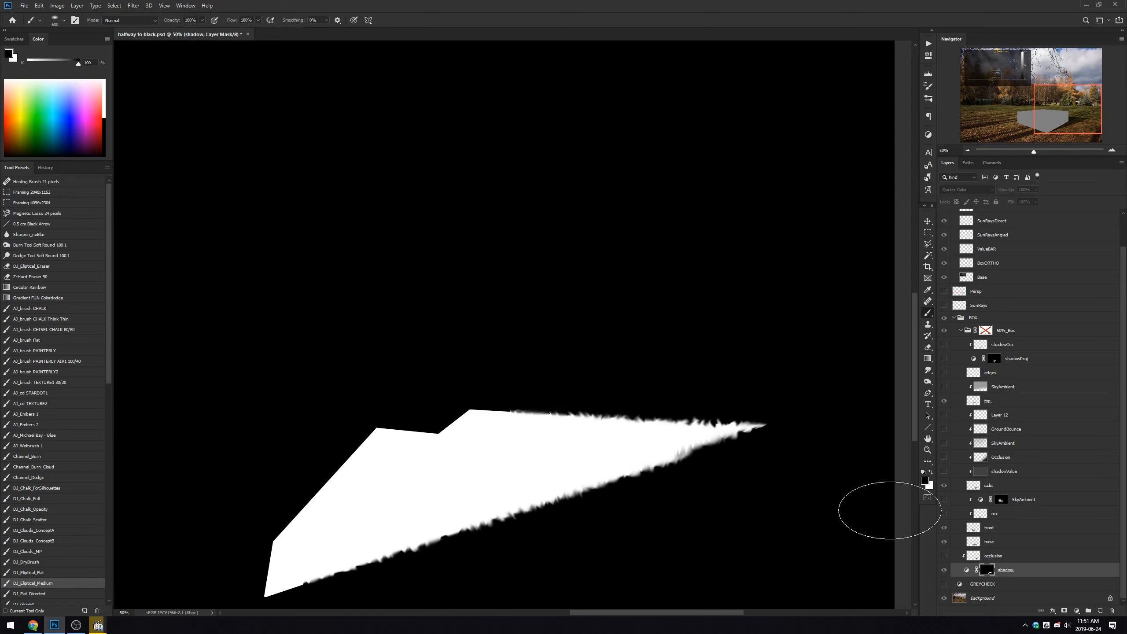
left_click(988, 570, "alt")
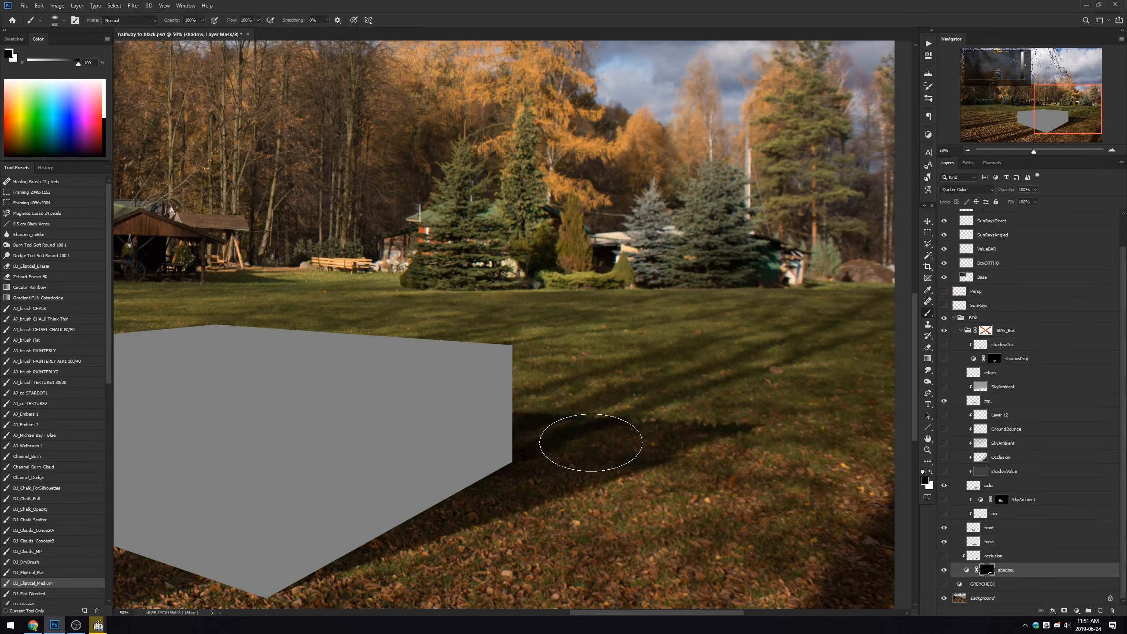
Paint black on the shadow mask through the selection with a smaller, resized brush where the box's shadow overlaps existing tree shadows.
key("bracketleft")
key("bracketleft")
key("bracketleft")
key("bracketleft")
key("bracketleft")
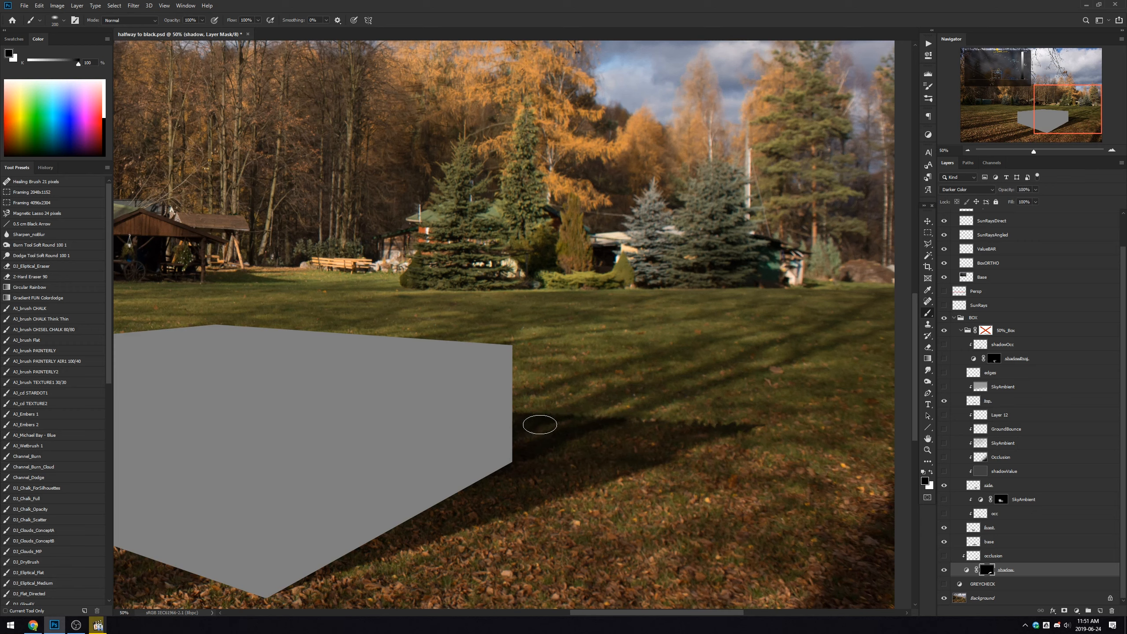
key("bracketleft")
key("bracketleft")
key("bracketleft")
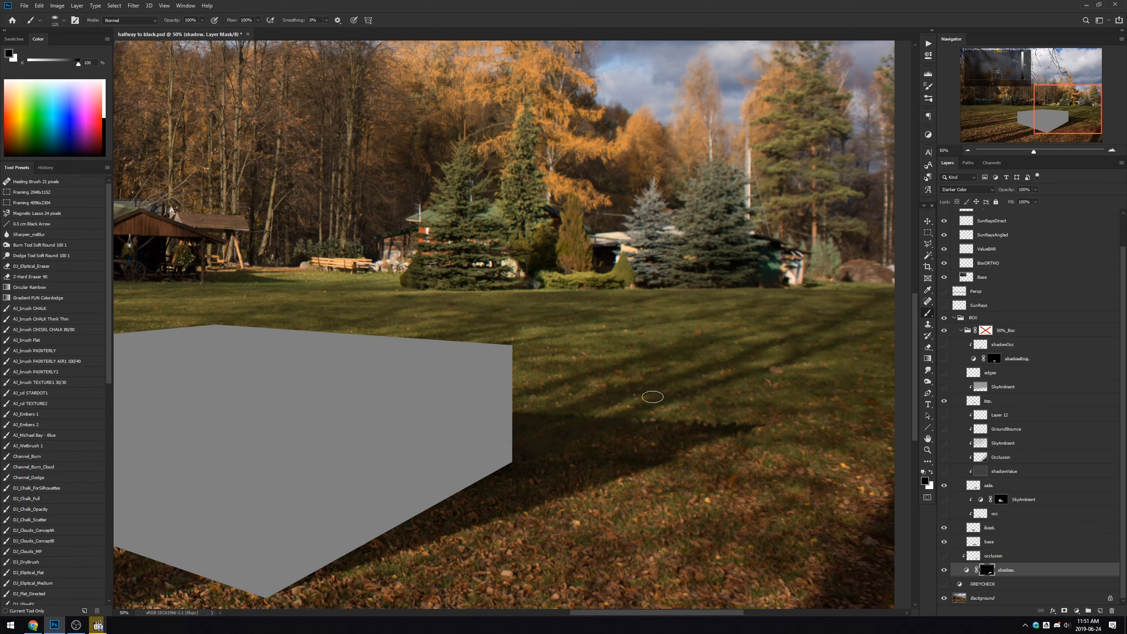
key("bracketleft")
key("bracketleft")
key("bracketleft")
key("bracketleft")
key("bracketleft")
key("bracketleft")
key("bracketright")
key("bracketright")
key("bracketright")
key("bracketright")
key("bracketright")
key("bracketright")
key("bracketright")
key("bracketright")
key("bracketright")
key("bracketleft")
key("bracketleft")
key("bracketleft")
key("bracketleft")
Toggle the shadow layer off and on to check how the box's shadow blends with the tree shadows.
key("ctrl+minus")
key("ctrl+minus")
key("ctrl+minus")
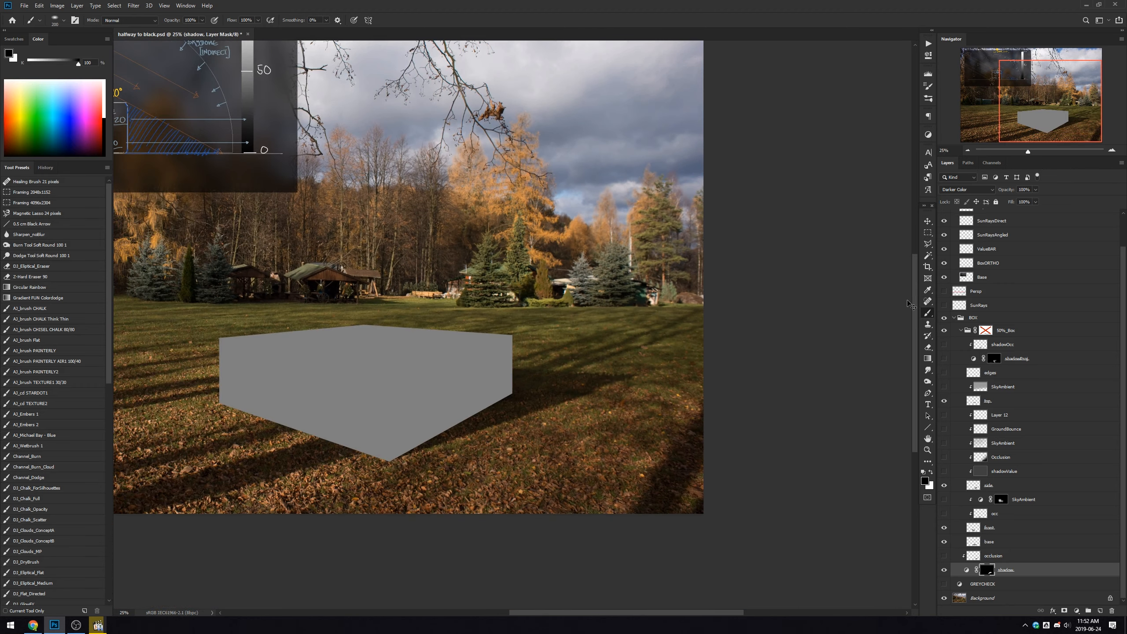
key("ctrl+plus")
left_click(945, 571)
left_click(946, 571)
key("ctrl+plus")
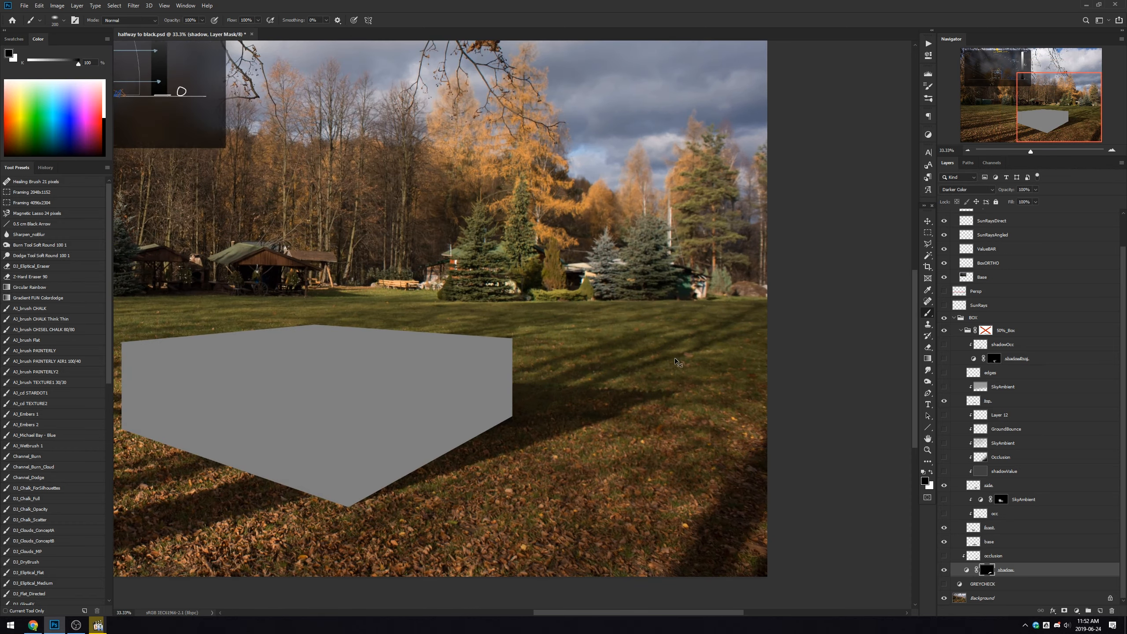
Show the hidden selection edges again and deselect.
key("ctrl+h")
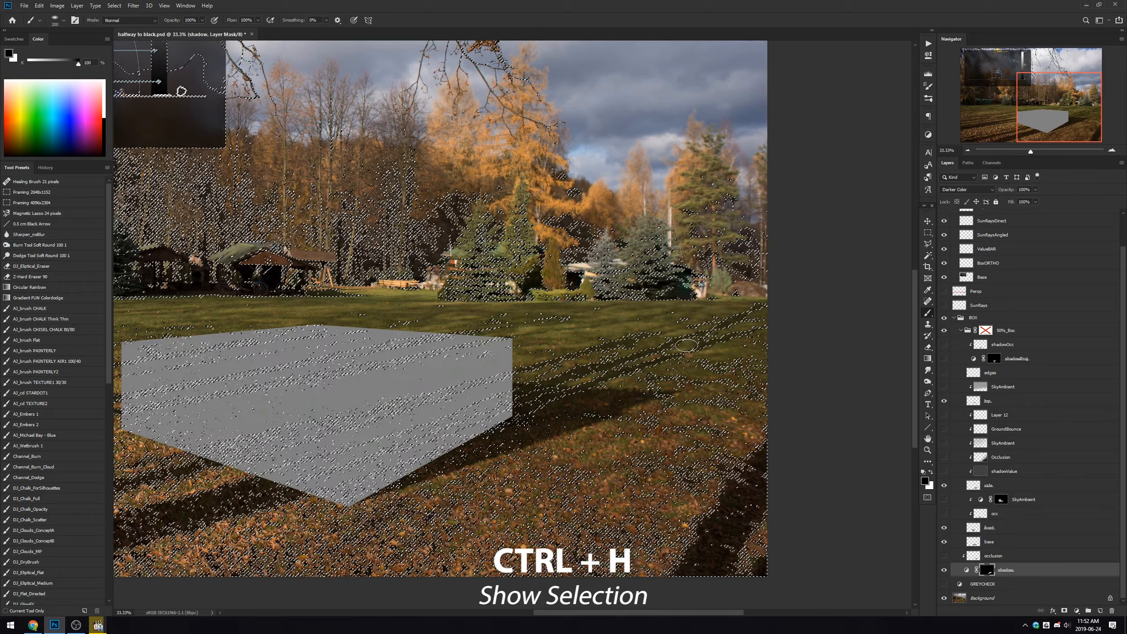
key("ctrl+d")
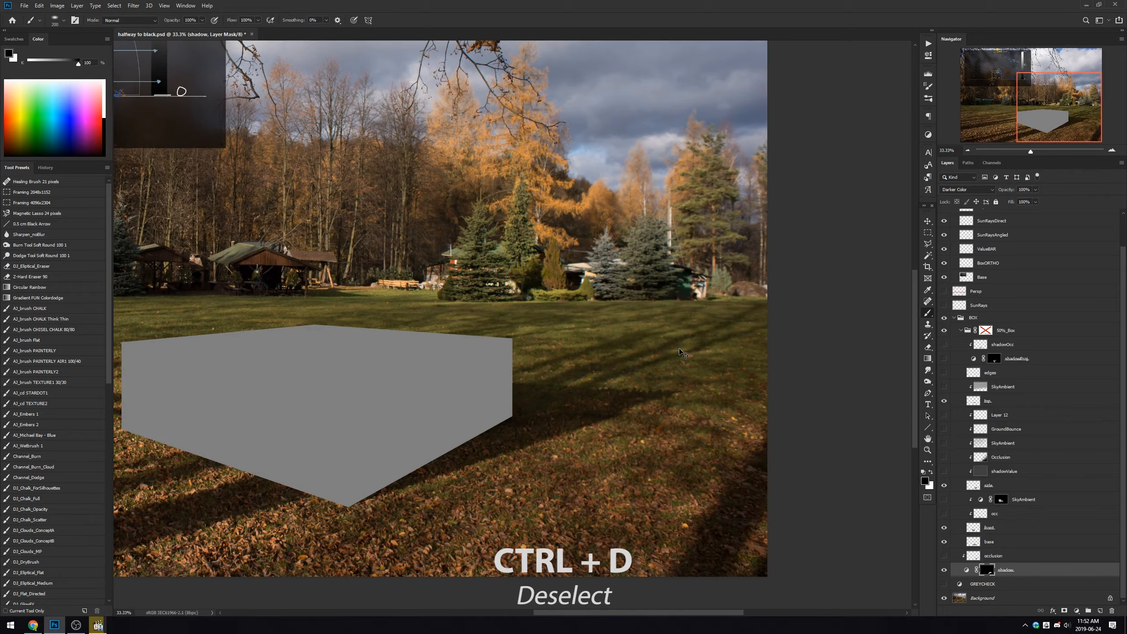
key("ctrl+minus")
key("ctrl+minus")
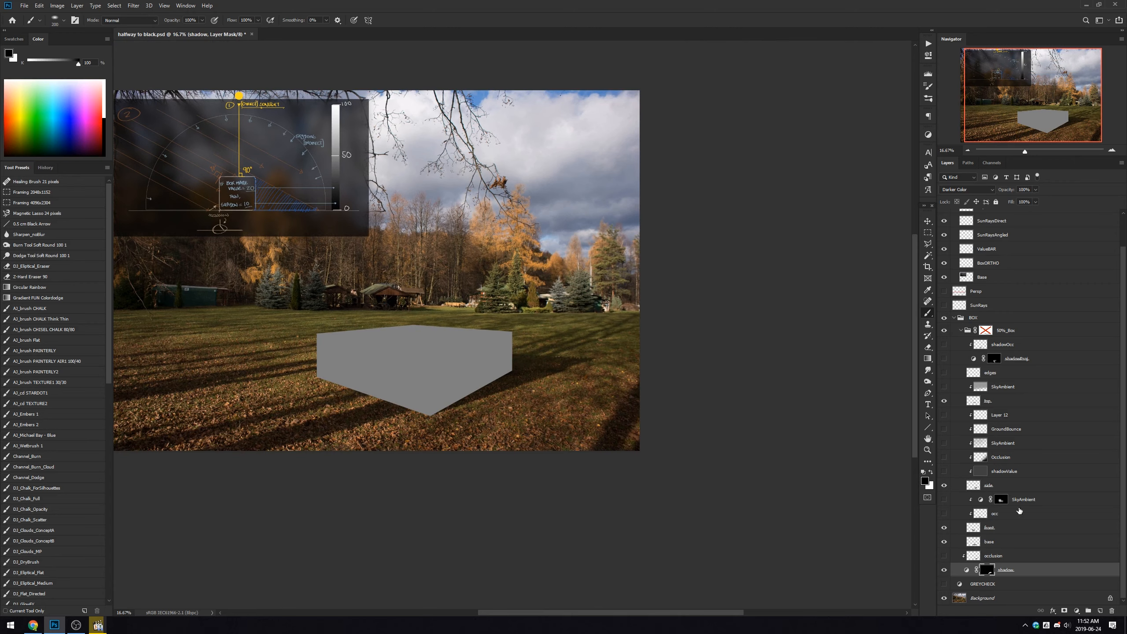
Turn on the occlusion layer clipped to the ground shadow and select the box's front layer.
left_click(945, 557)
left_click(945, 557)
left_click(974, 557)
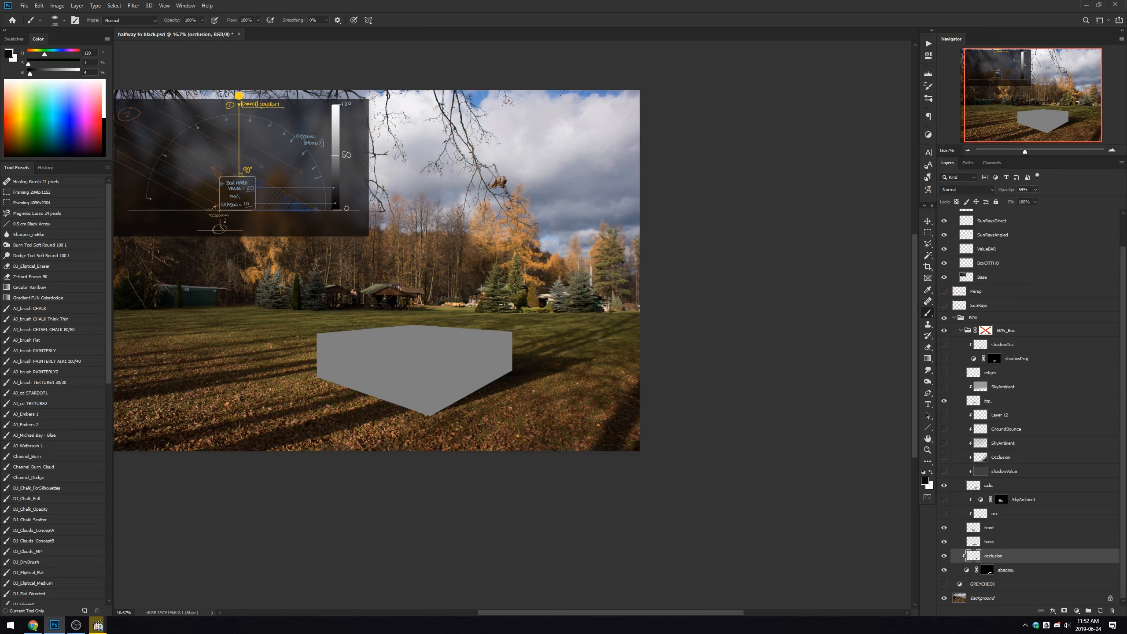
left_click(951, 529)
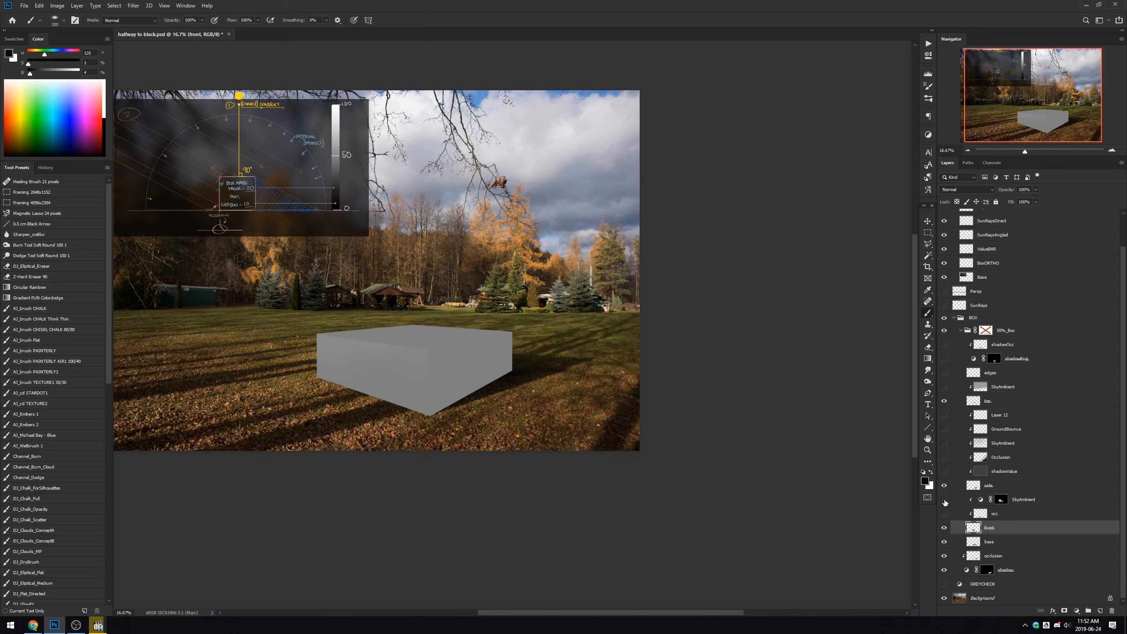
Toggle the side layer to identify the box's shaded face and load its outline as a selection.
left_click(975, 487)
left_click(944, 485)
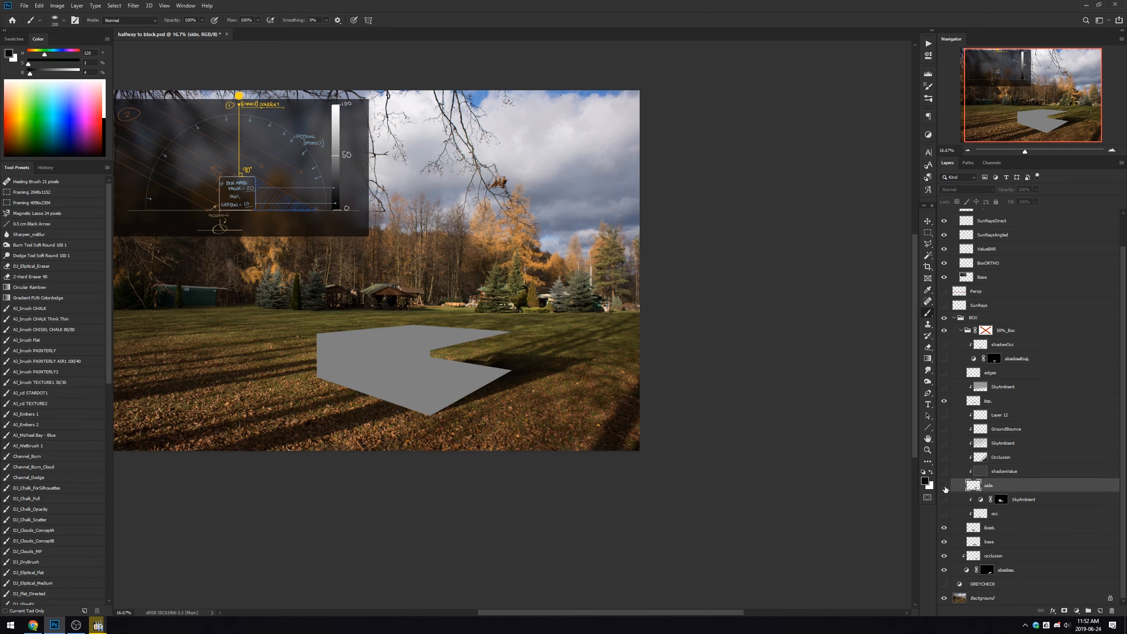
left_click(944, 485)
left_click(972, 487, "ctrl")
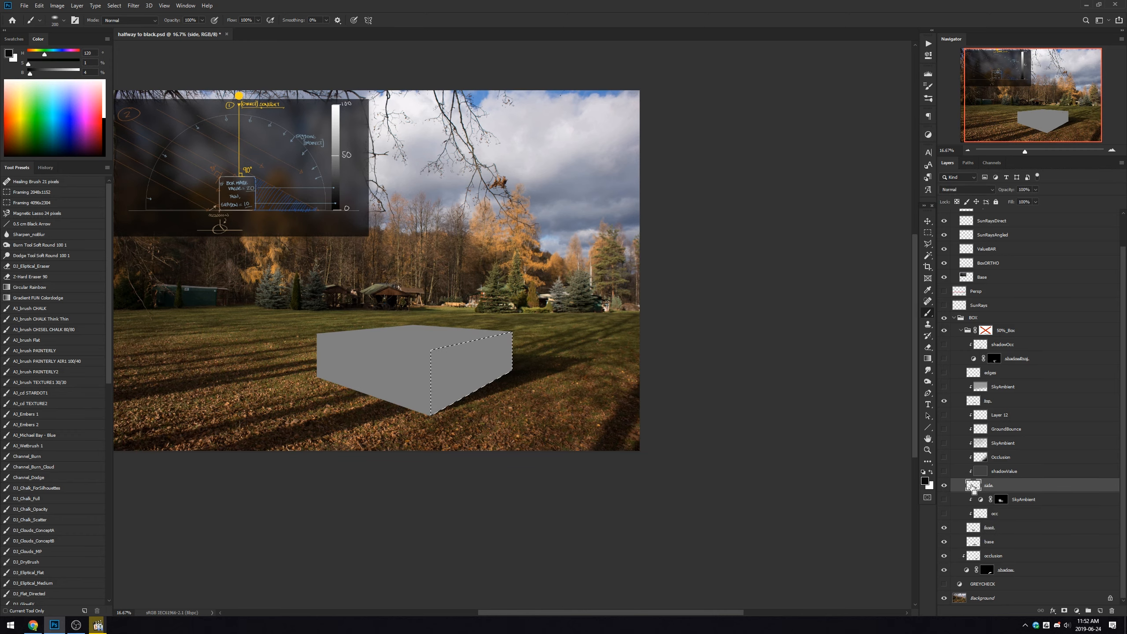
left_click_drag(473, 347, 598, 416)
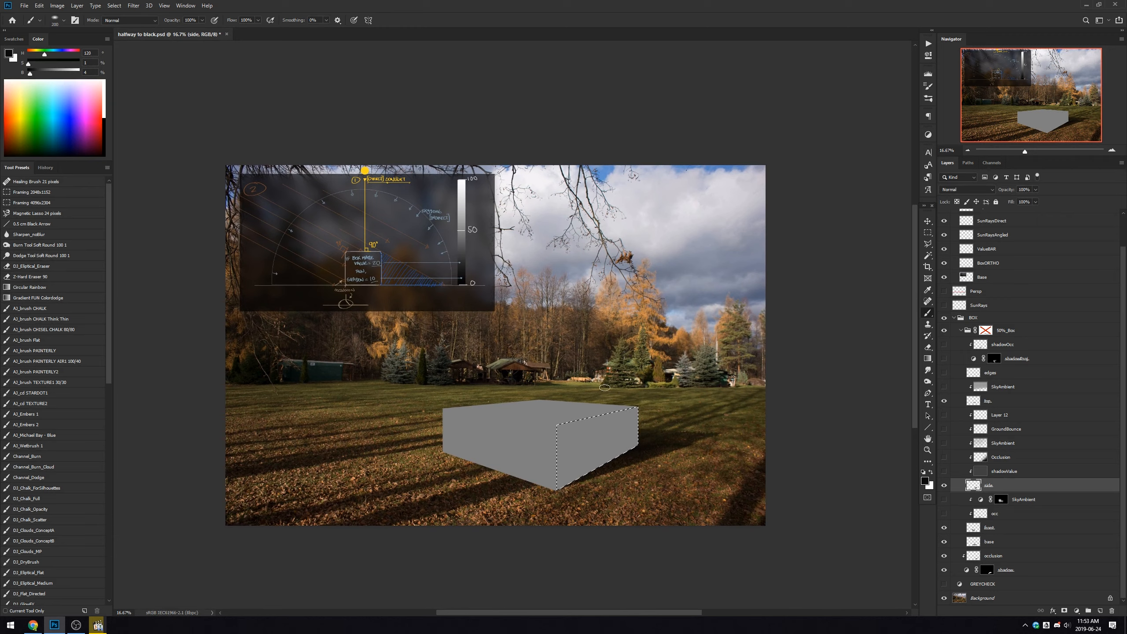
Sample the side face's grey, lower its brightness to 25%, turn on the matching shadowValue layer and deselect.
left_click(588, 433, "alt")
left_click_drag(41, 74, 39, 73)
left_click(944, 471)
left_click(989, 473)
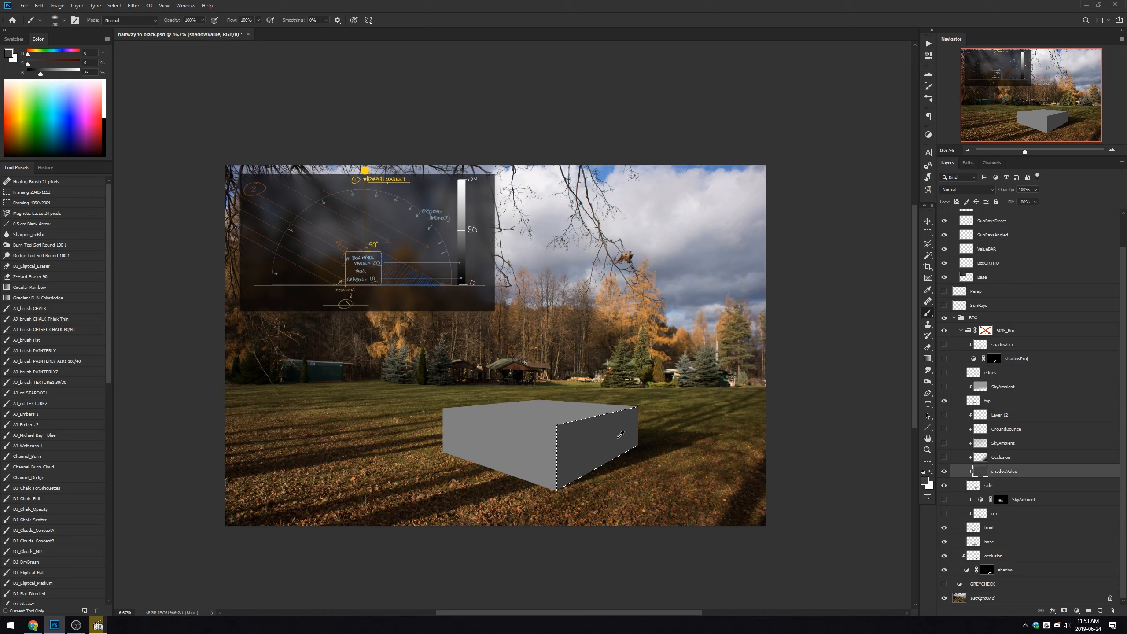
key("ctrl+d")
Turn on the Occlusion, SkyAmbient and GroundBounce layers clipped to the box's side face.
left_click(945, 458)
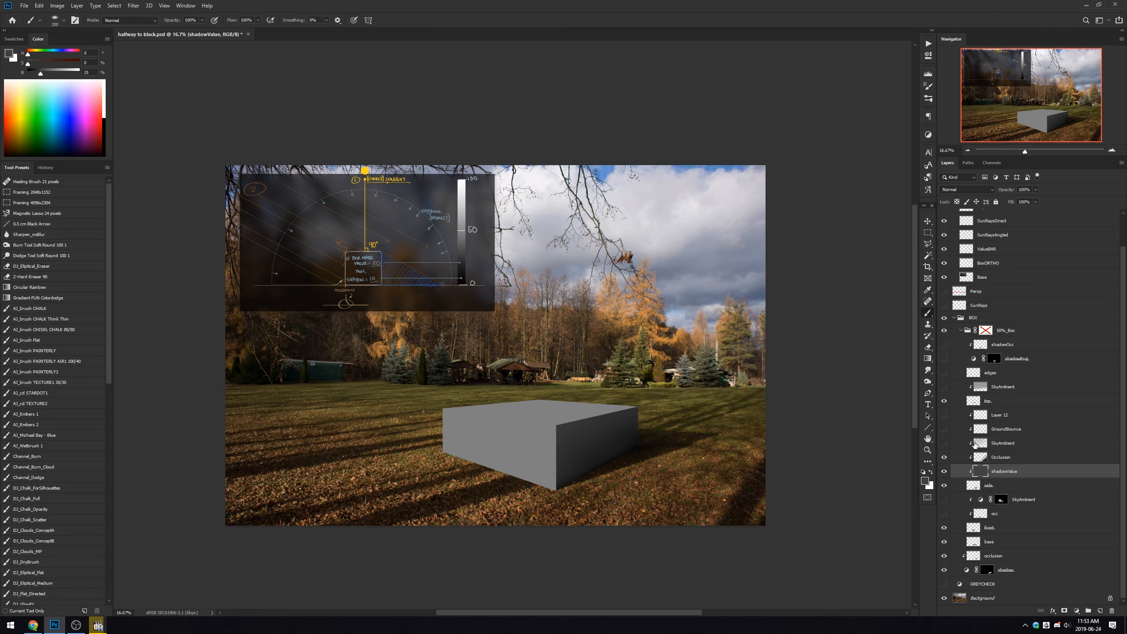
left_click(998, 445)
left_click(944, 443)
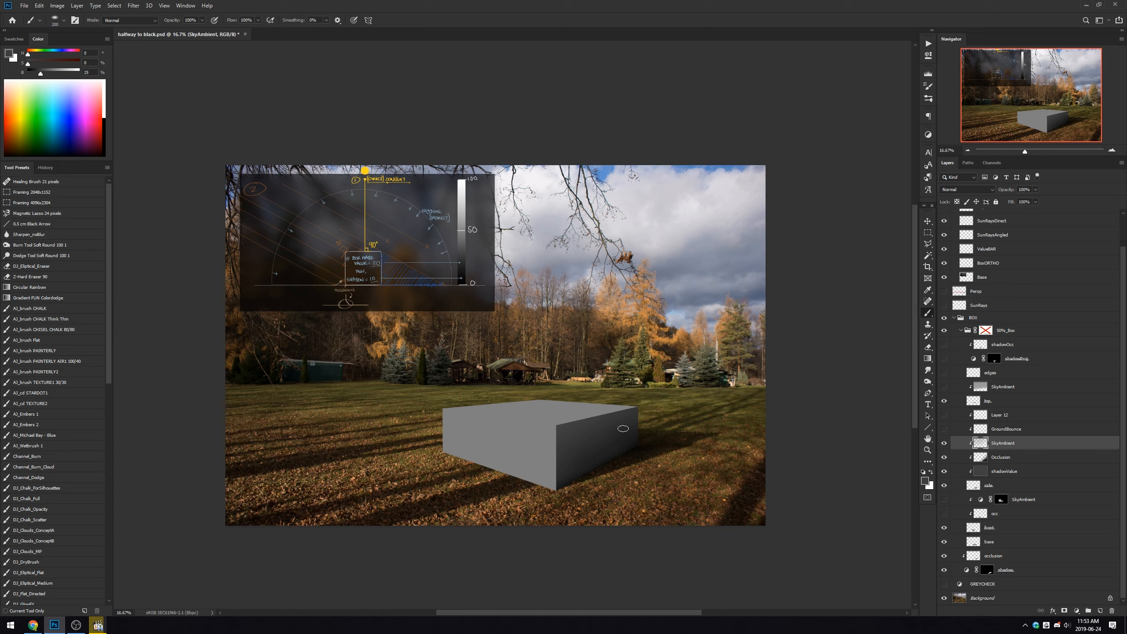
left_click(949, 430)
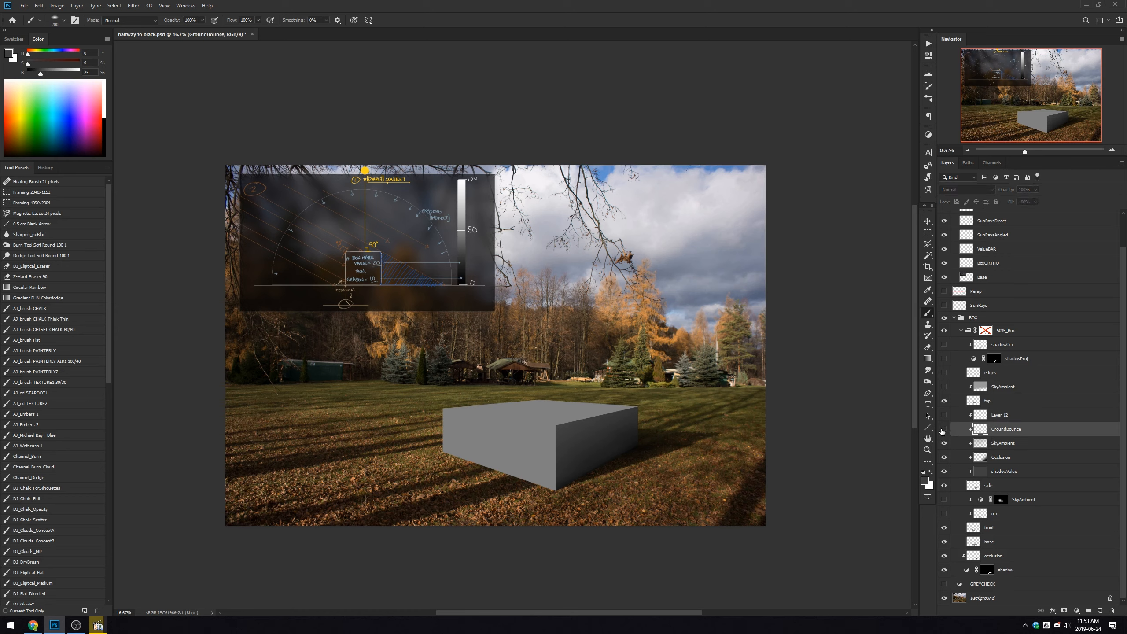
left_click(943, 429)
Sample the front face's grey and the lit ground's brown next to the box's lower corner to compare their colours.
left_click(544, 468, "alt")
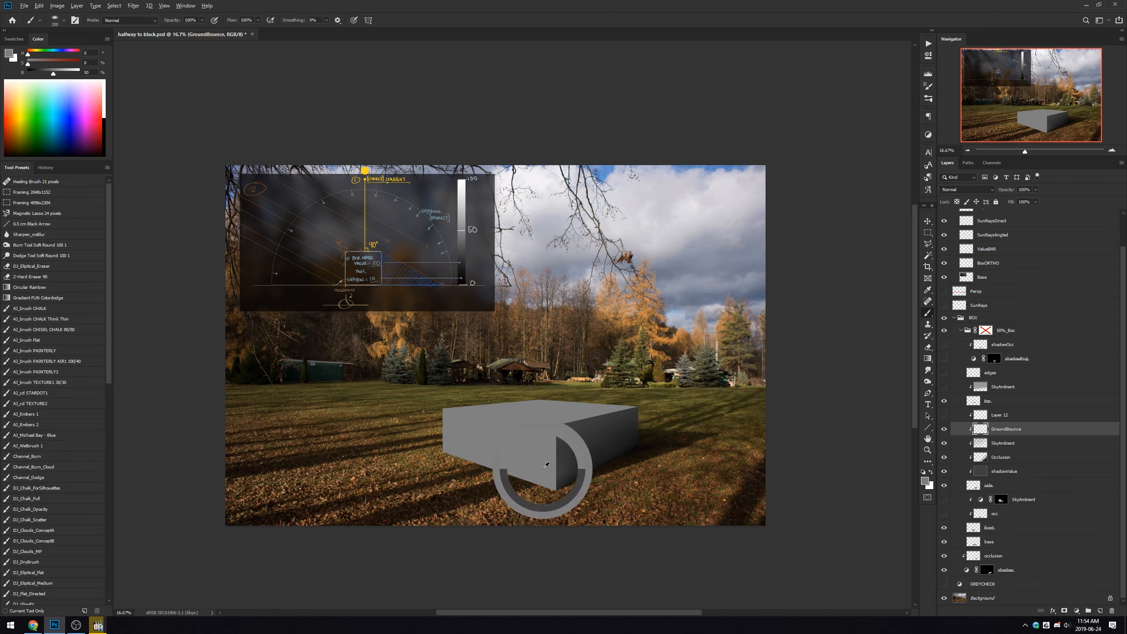
left_click(534, 492, "alt")
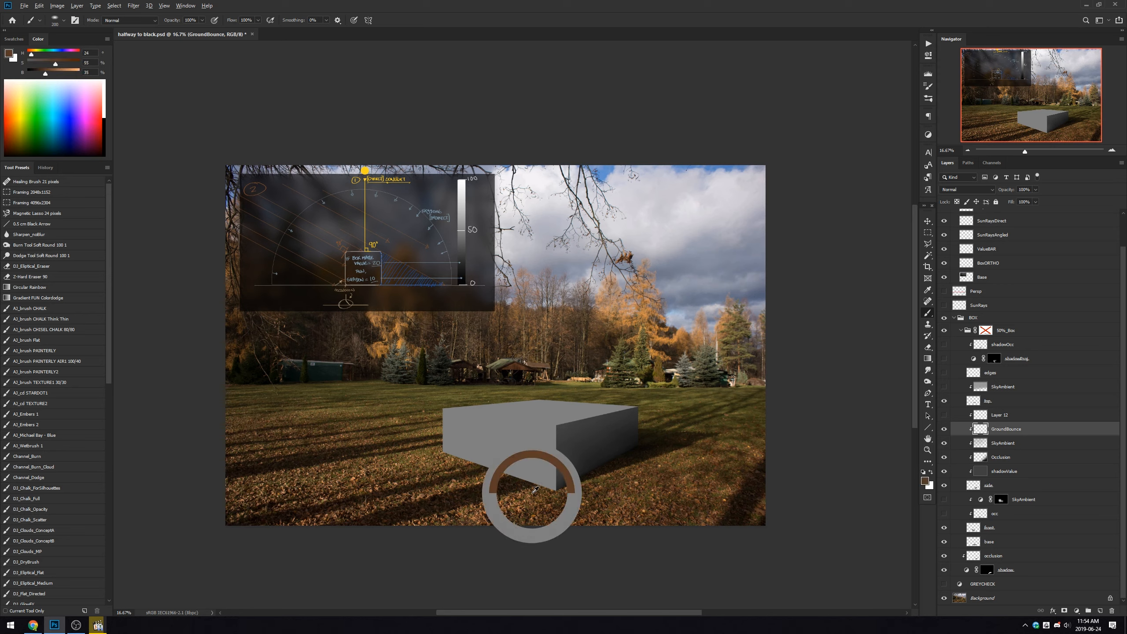
left_click(537, 489, "alt")
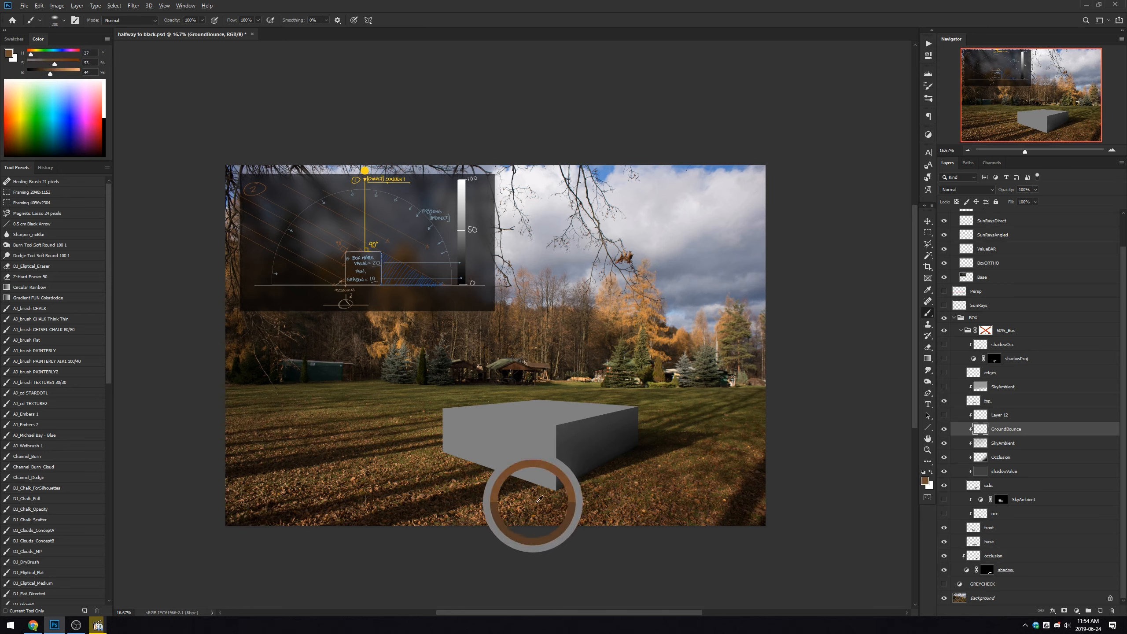
left_click(540, 459, "alt")
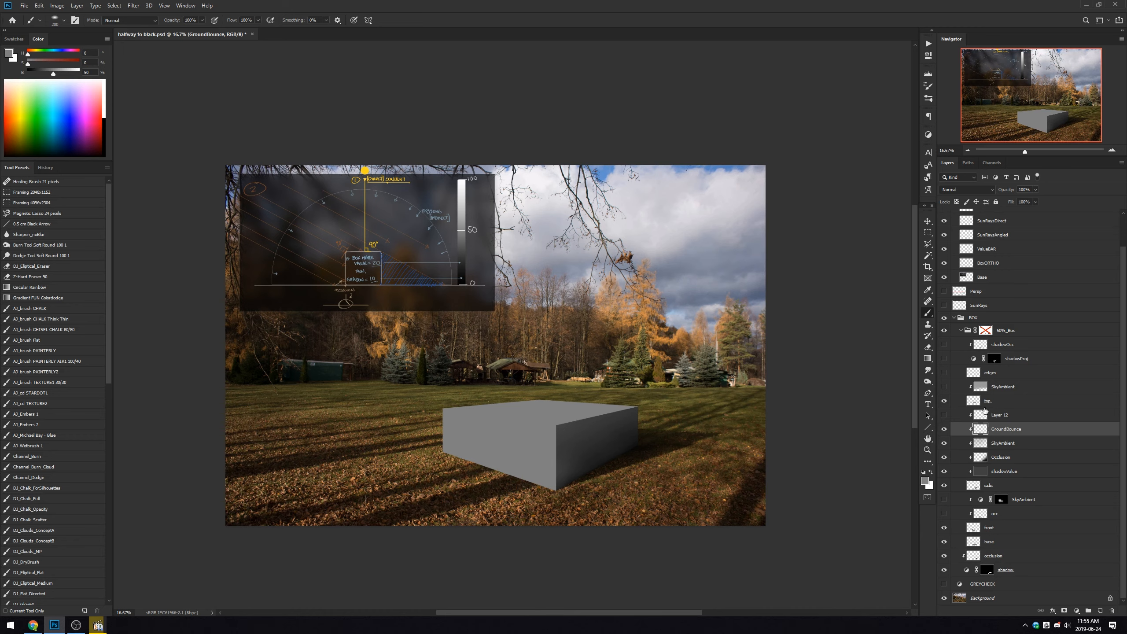
Add a clipped Curves adjustment above the front layer and lower its white point to darken the box's front face.
left_click(943, 528)
left_click(944, 532)
left_click(979, 534)
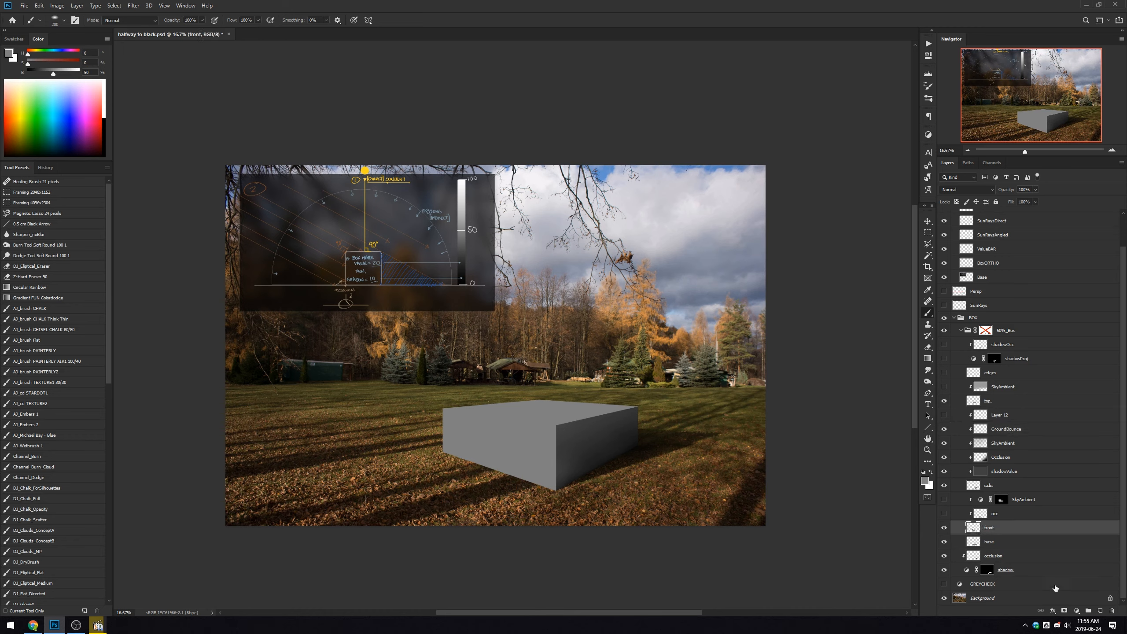
left_click(1077, 612)
left_click(1073, 498)
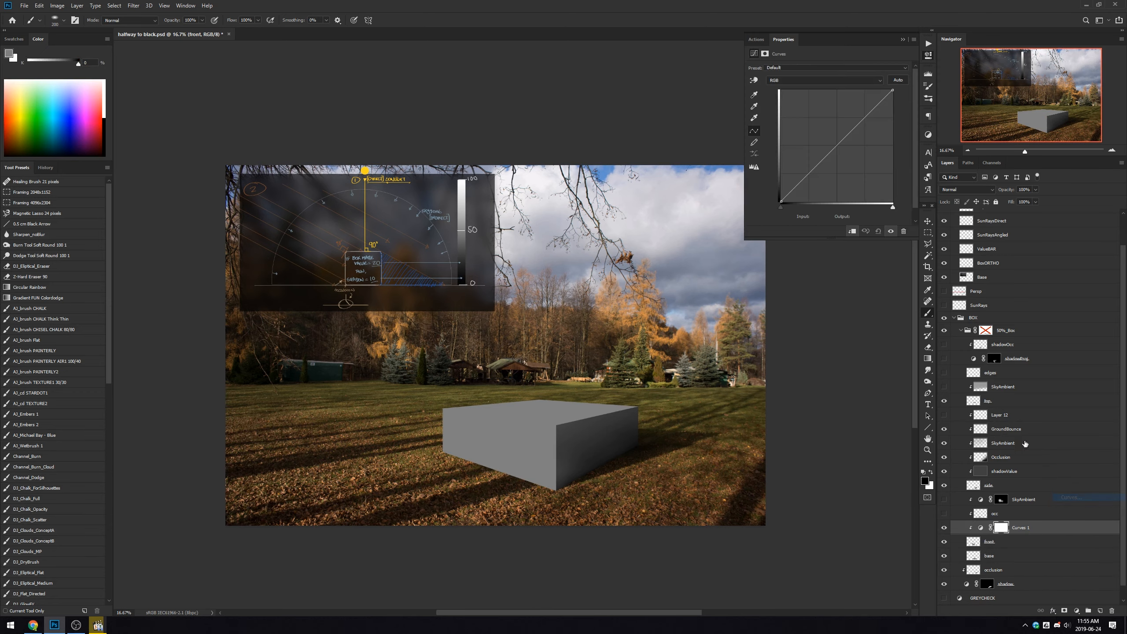
left_click_drag(893, 90, 894, 162)
left_click(902, 39)
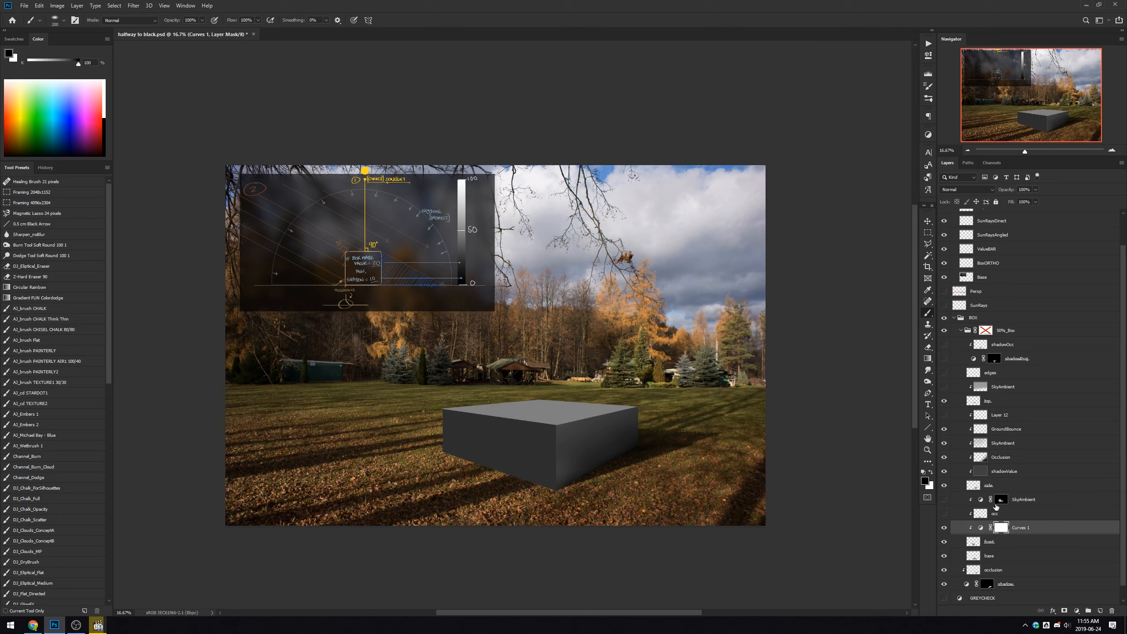
Add a clipped layer over the front face and apply a radial gradient along its lower edge using browns sampled from the ground.
left_click(1099, 611)
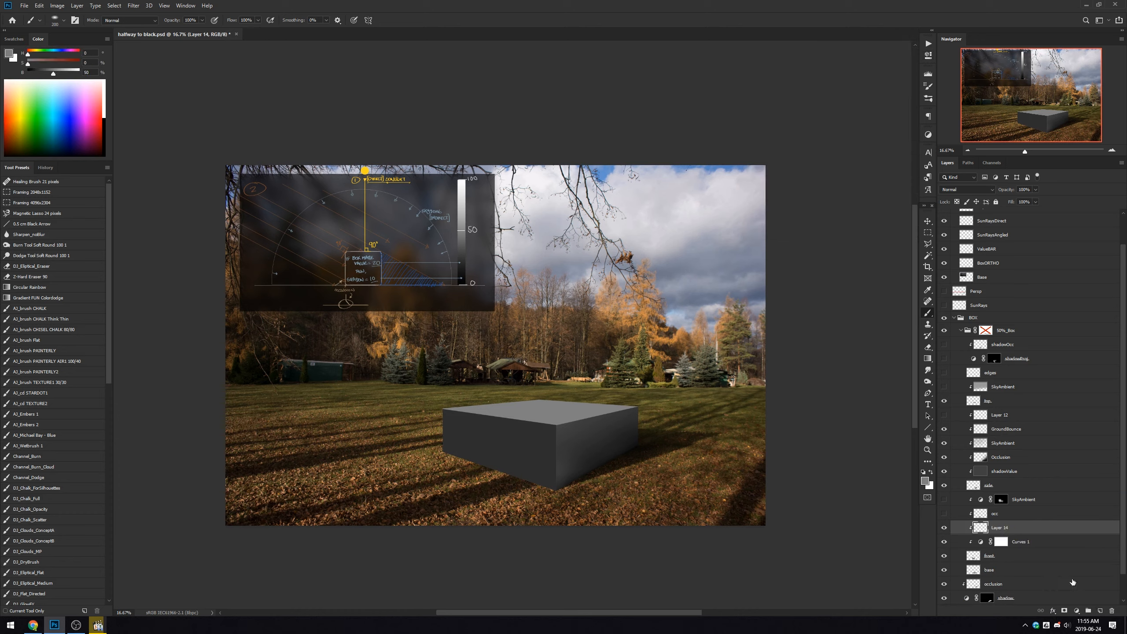
left_click(450, 455, "alt")
left_click(450, 454, "alt")
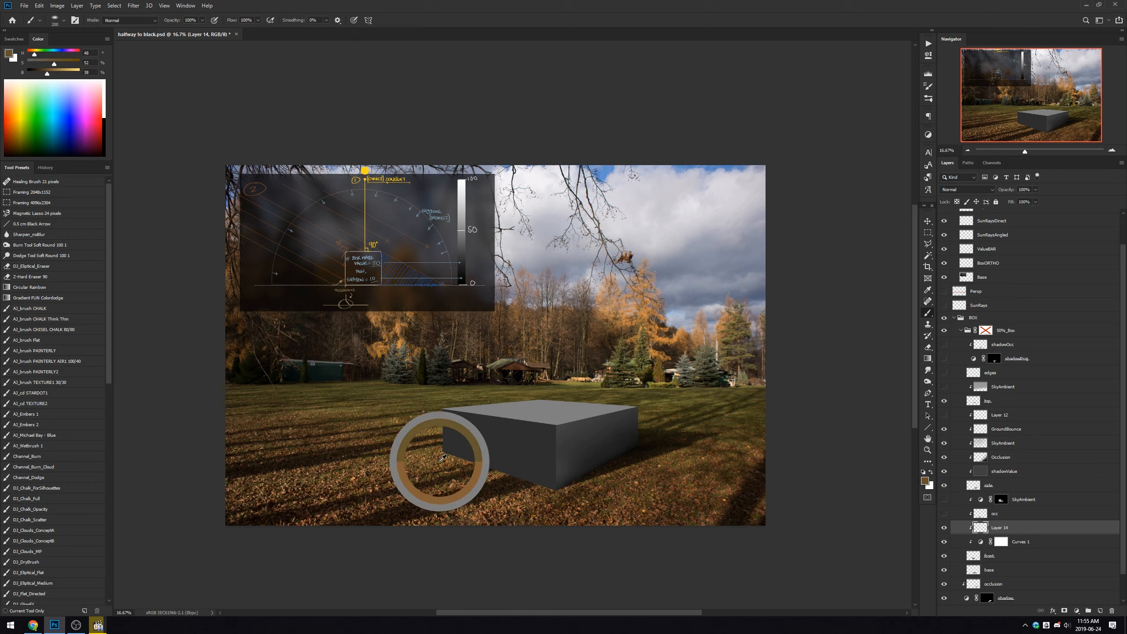
key("g")
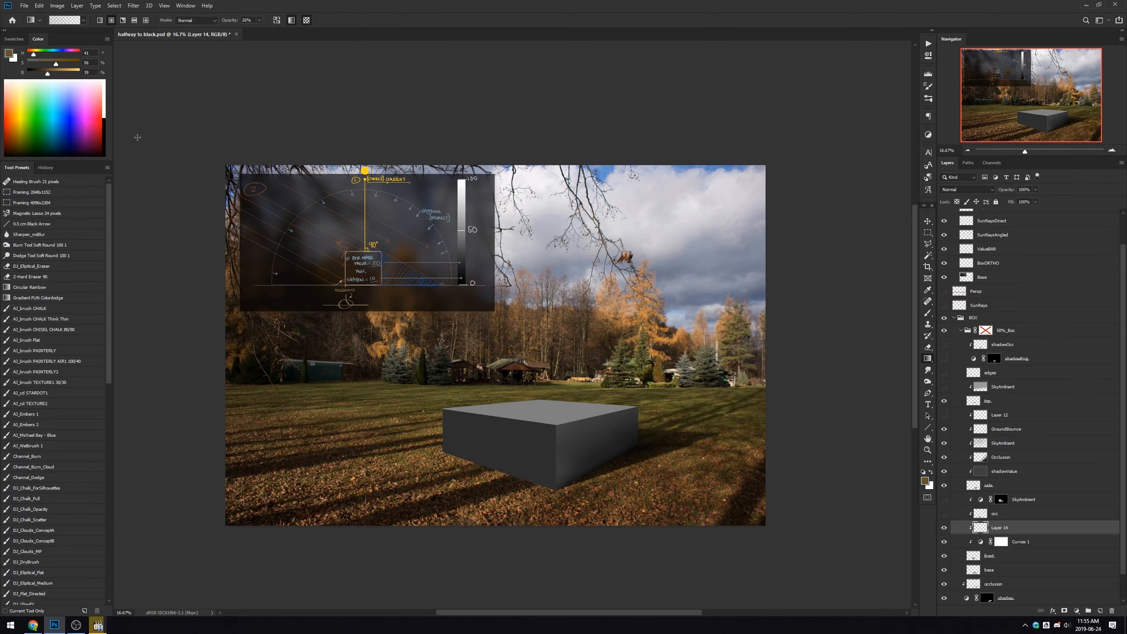
left_click(112, 21)
left_click(497, 475, "alt")
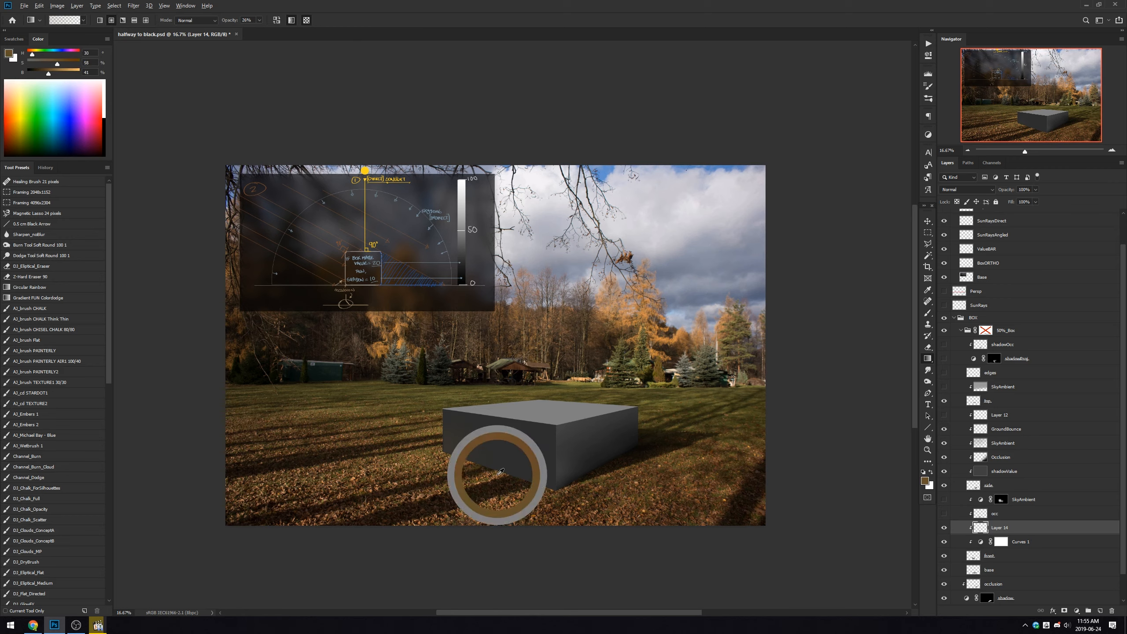
left_click(543, 469, "alt")
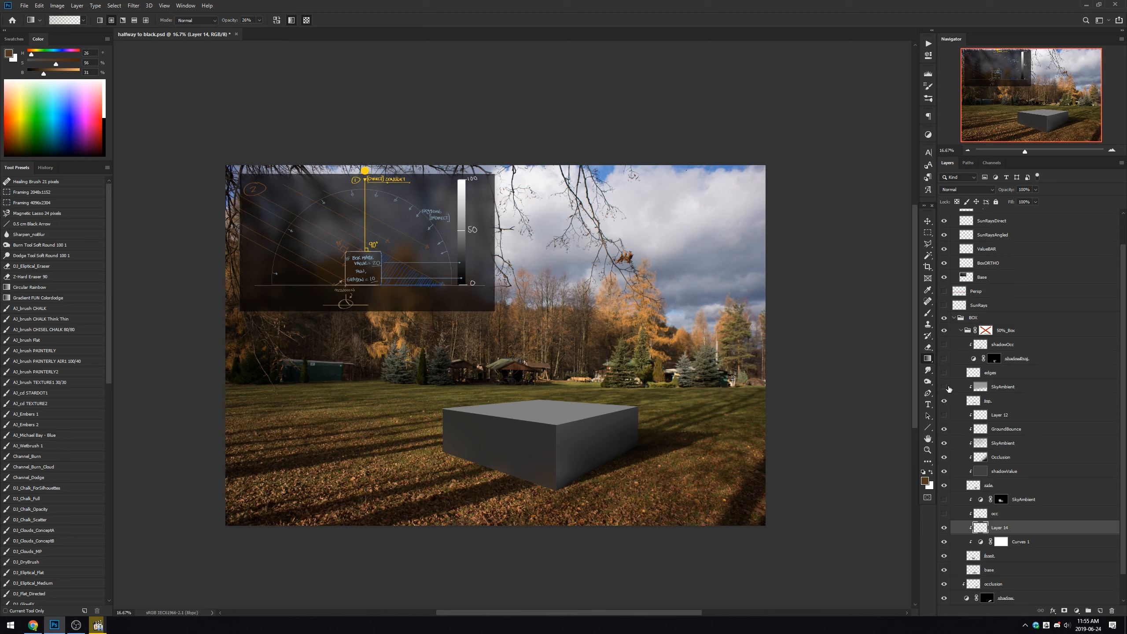
Re-enable the 50%_Box group's mask, move the base layer out of the group and clip it to the layers below.
left_click(984, 332, "shift")
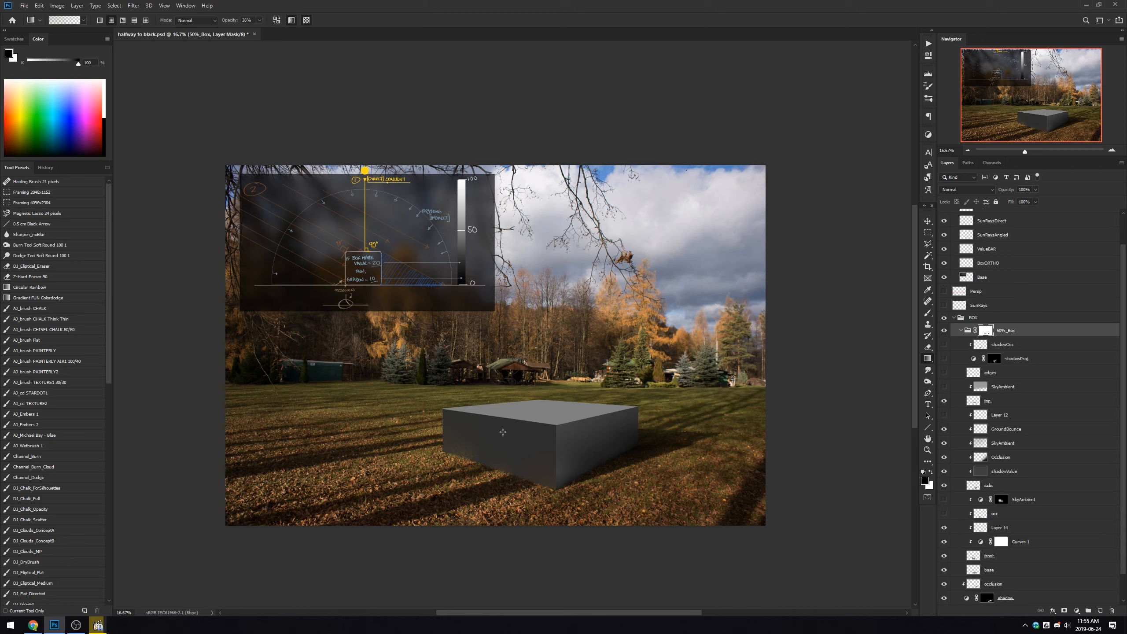
left_click(979, 572)
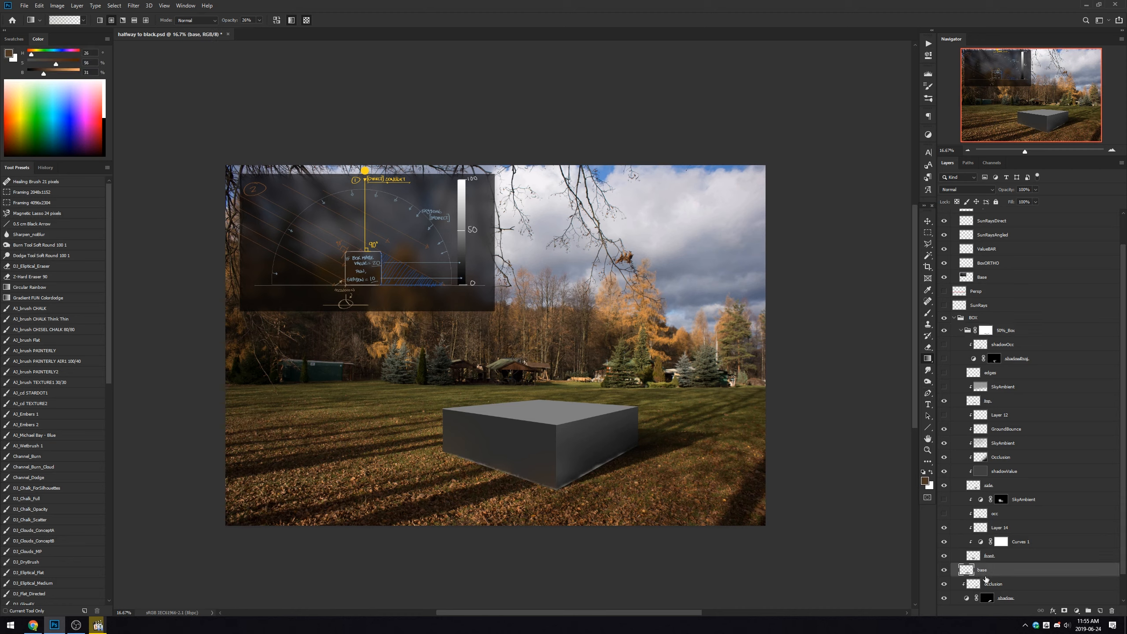
left_click(978, 563, "alt")
scroll(979, 486, "down", 2)
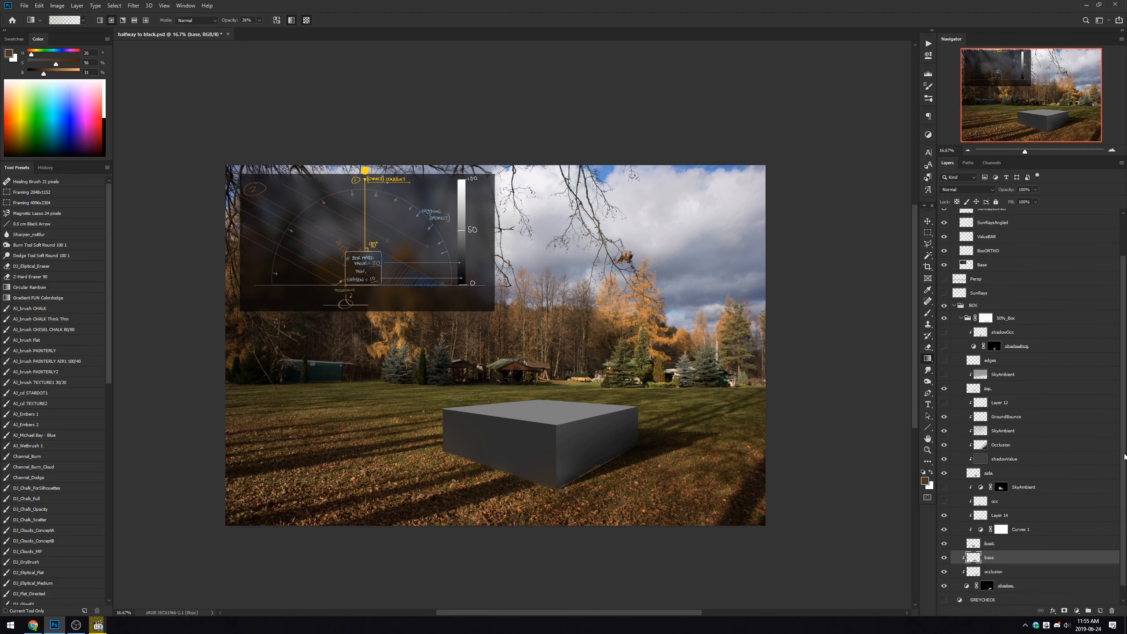
Hide the front face's Curves 1 adjustment and its ground-bounce Layer 14 to return the face to its lit grey.
left_click(985, 511)
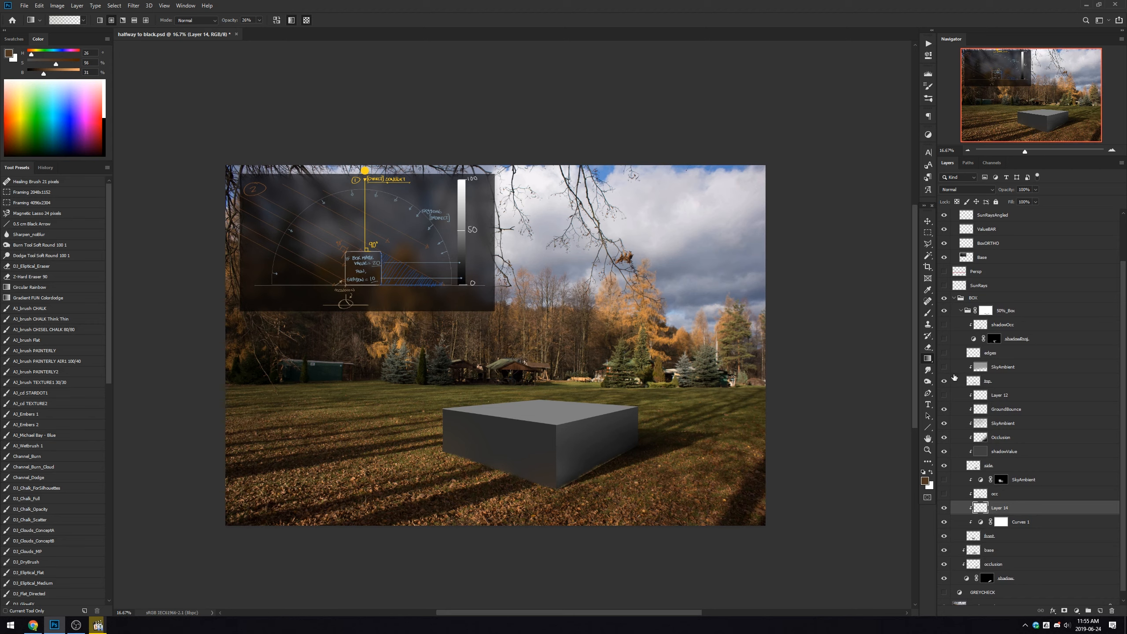
left_click(944, 521)
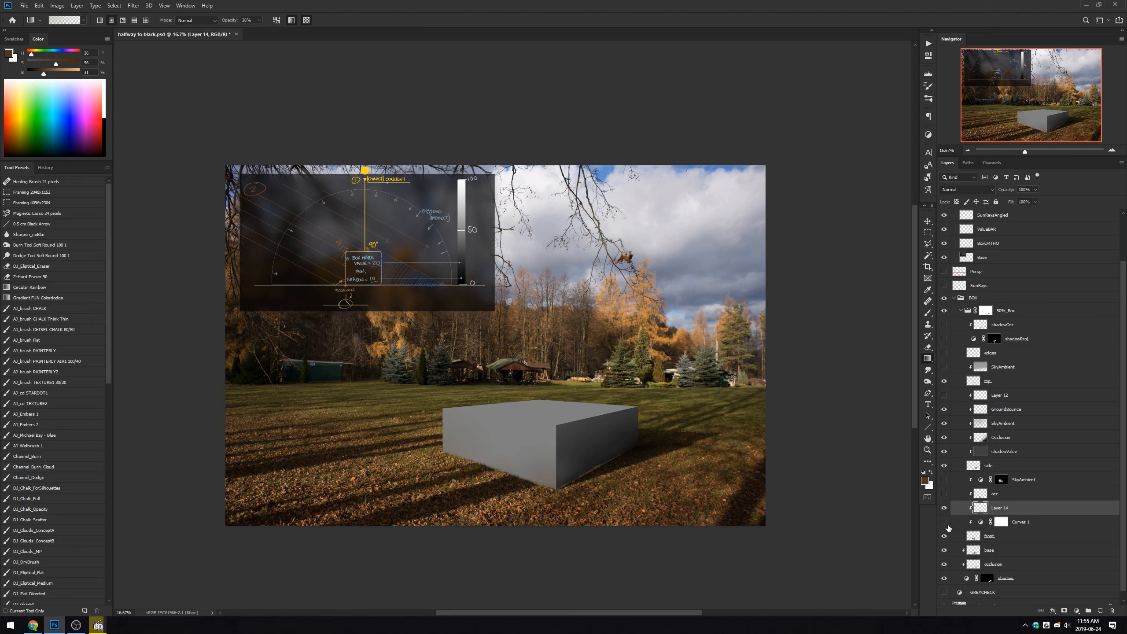
left_click(945, 508)
left_click(945, 508)
left_click(944, 508)
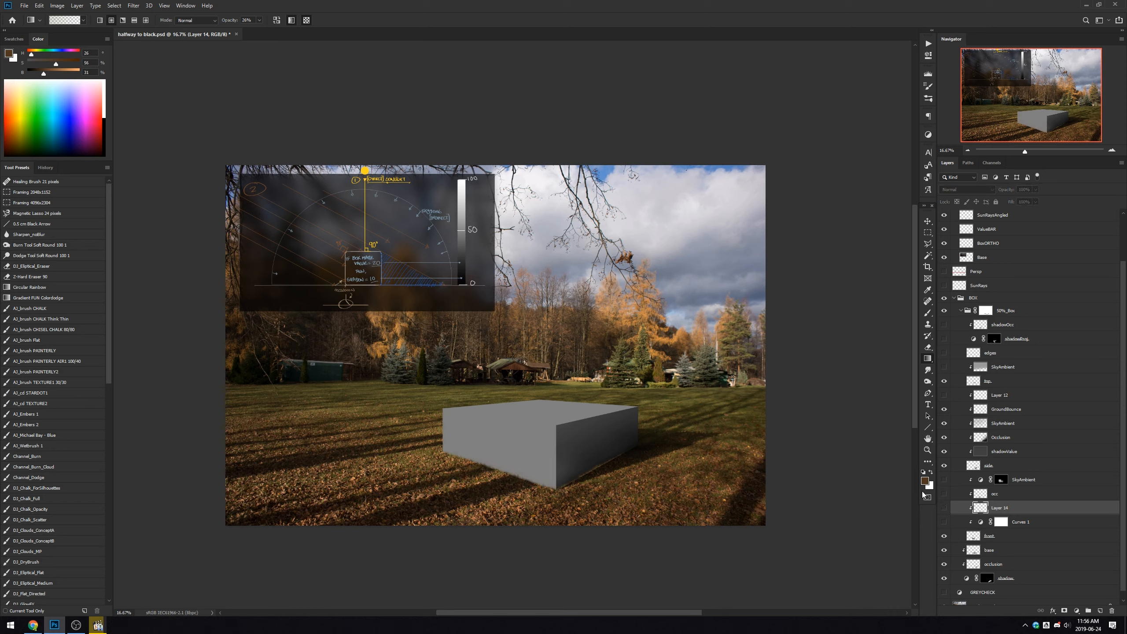
key("ctrl+z")
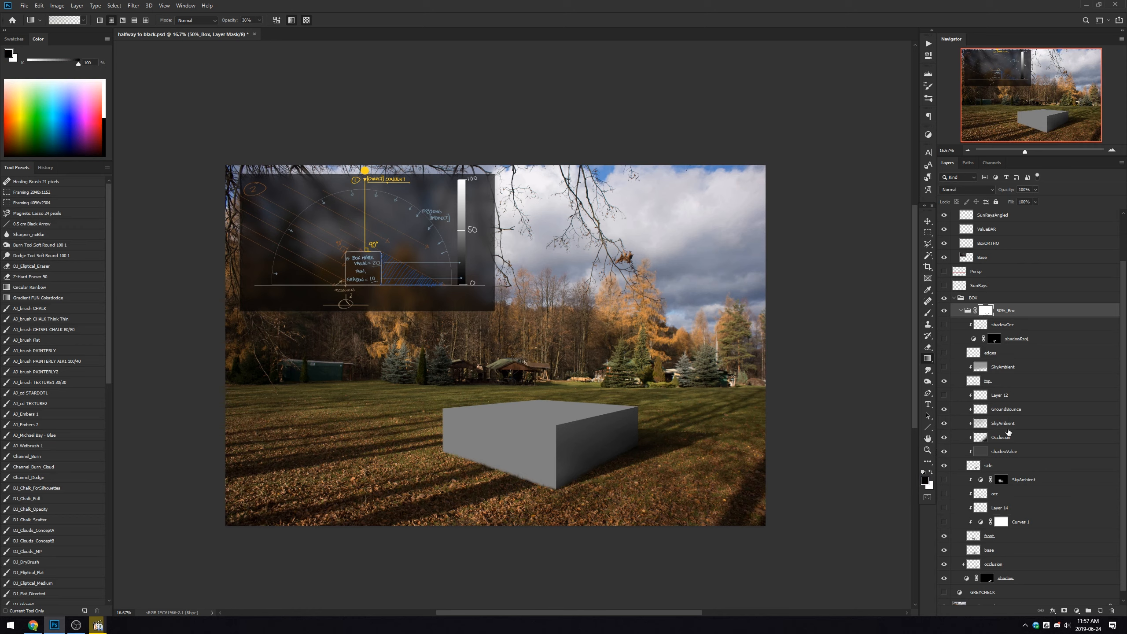
Turn on Layer 12 above the side face's GroundBounce and the SunRays layer above the BOX group.
left_click(944, 395)
left_click(977, 399)
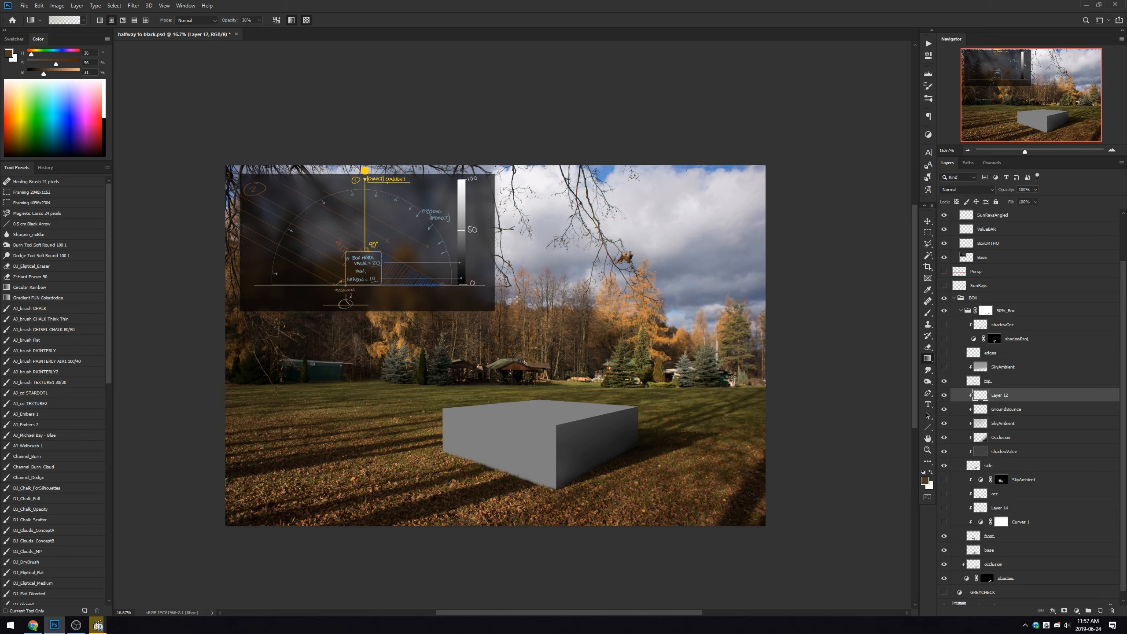
left_click(972, 381)
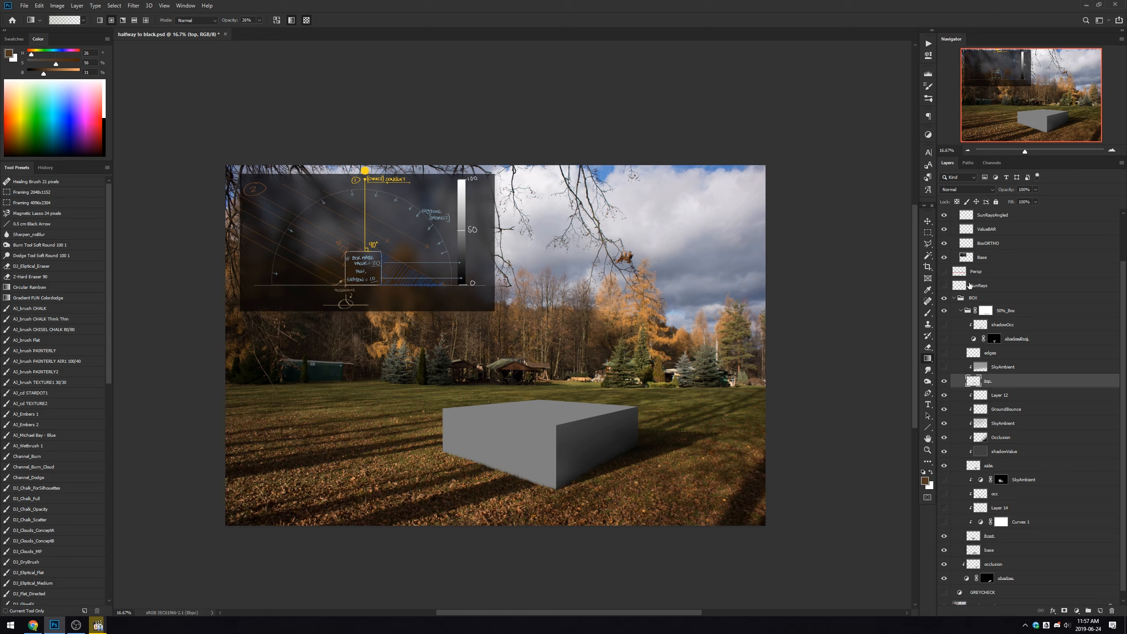
left_click(944, 285)
left_click(983, 285)
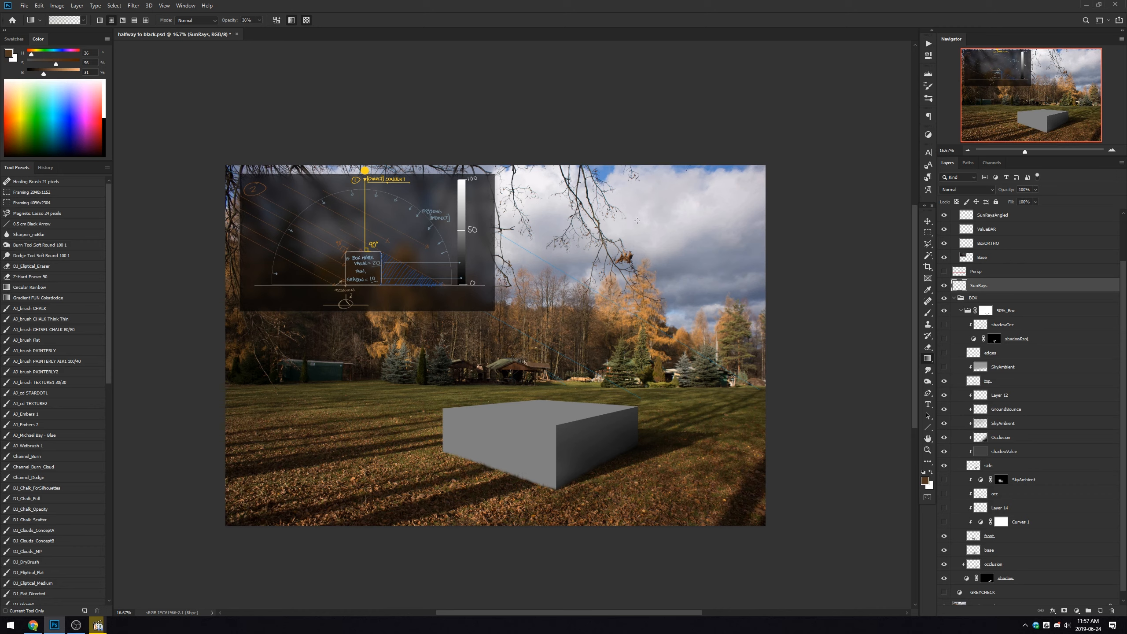
Turn on the SkyAmbient layer clipped to the box's top face, comparing the face with and without it.
left_click(945, 368)
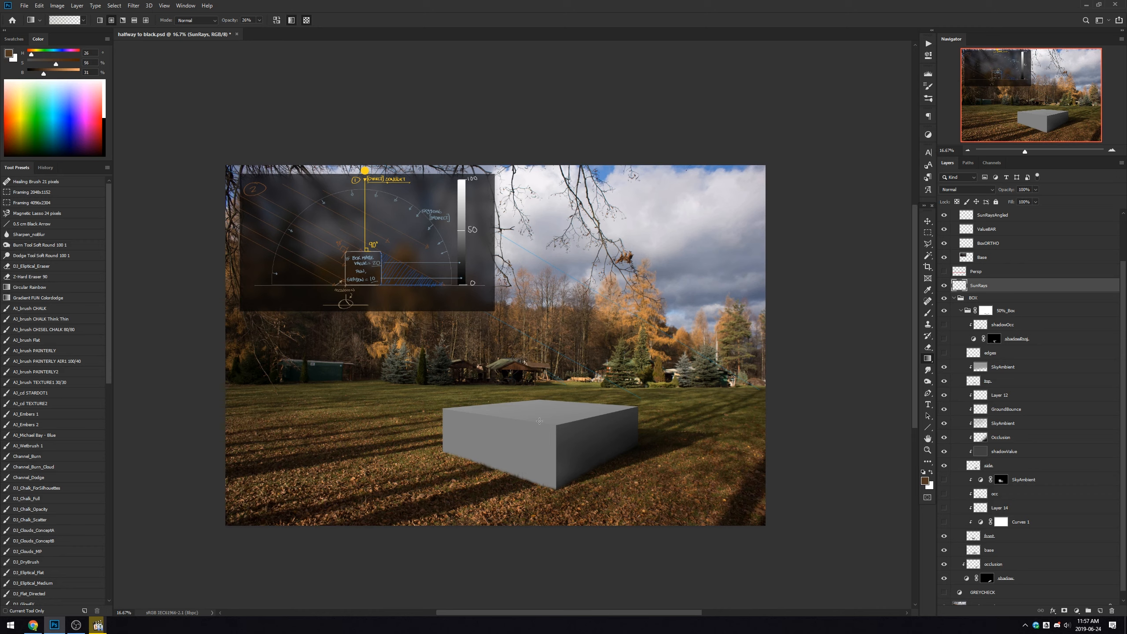
left_click(994, 371)
left_click(944, 368)
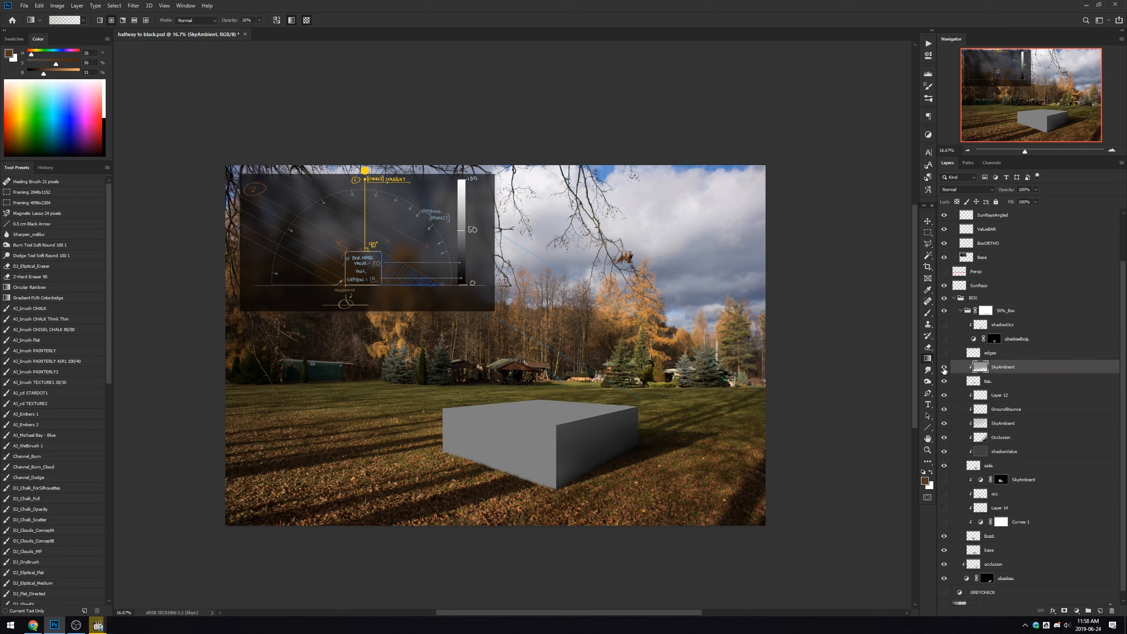
left_click(945, 368)
mouse_move(969, 361)
left_mouse_down()
mouse_move(993, 362)
mouse_move(984, 358)
left_mouse_up()
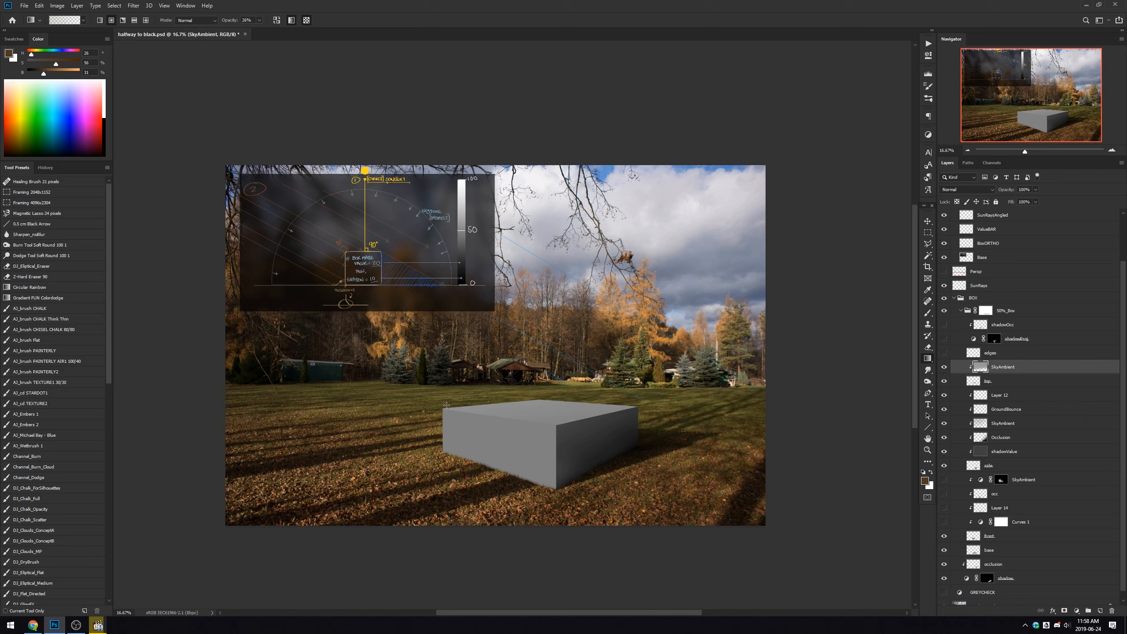
Turn on the edges layer and the shadowProj layer to highlight the box's edges and project tree shadows across it.
left_click(945, 354)
left_click(944, 353)
left_click(945, 353)
left_click(944, 339)
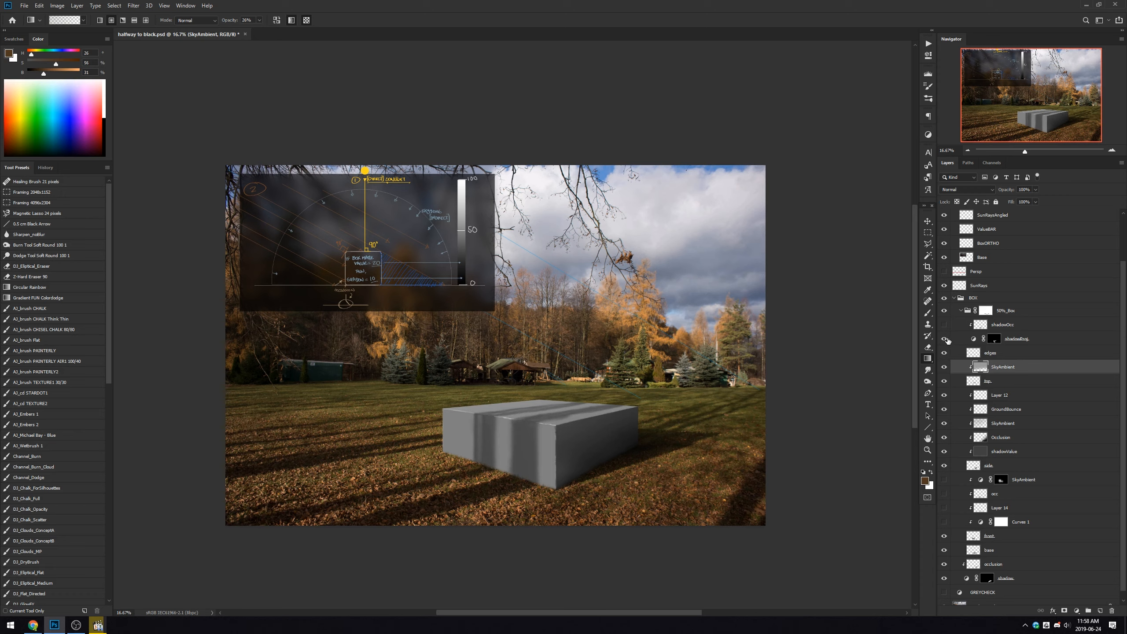
Review the curve of the shadowProj adjustment that darkens the projected shadows.
left_click(994, 339)
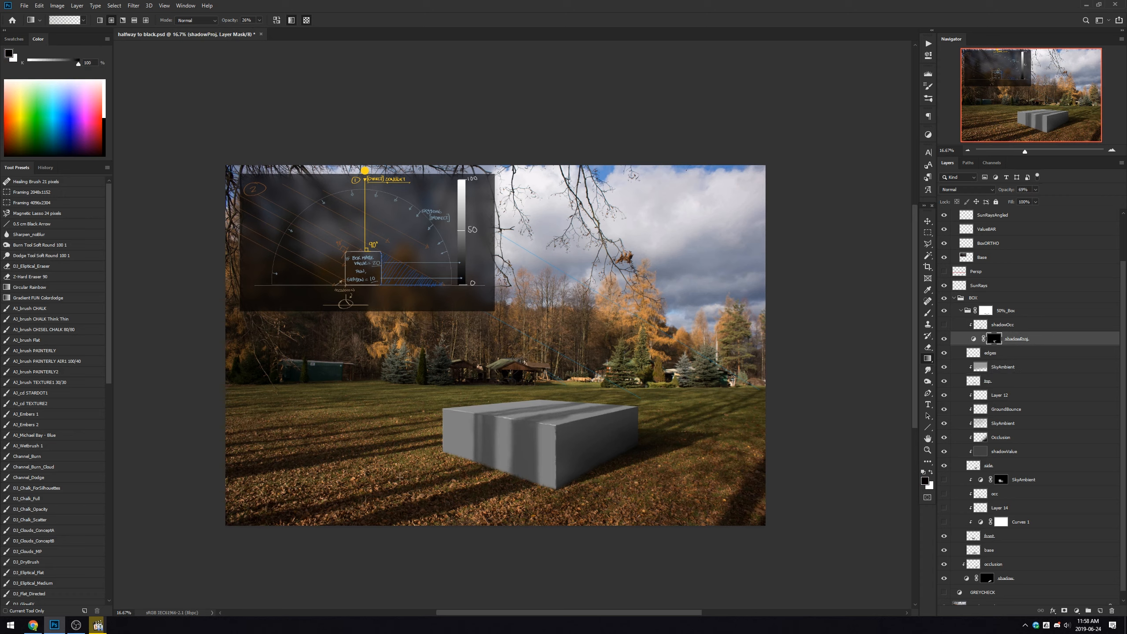
double_click(974, 338)
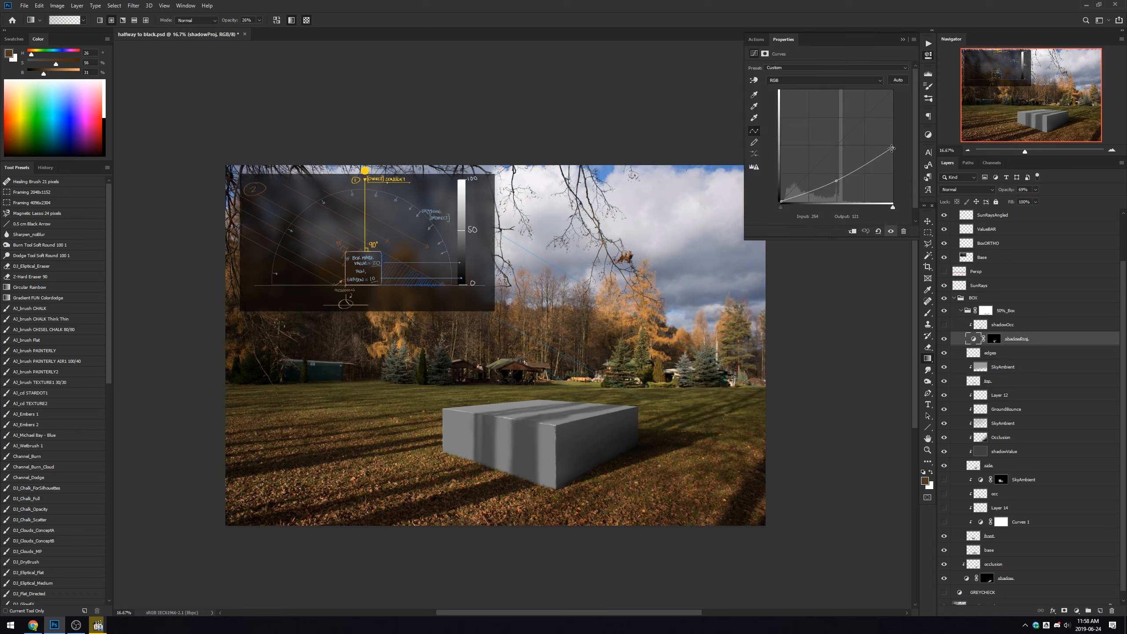
left_click_drag(838, 182, 840, 182)
left_click(1013, 315)
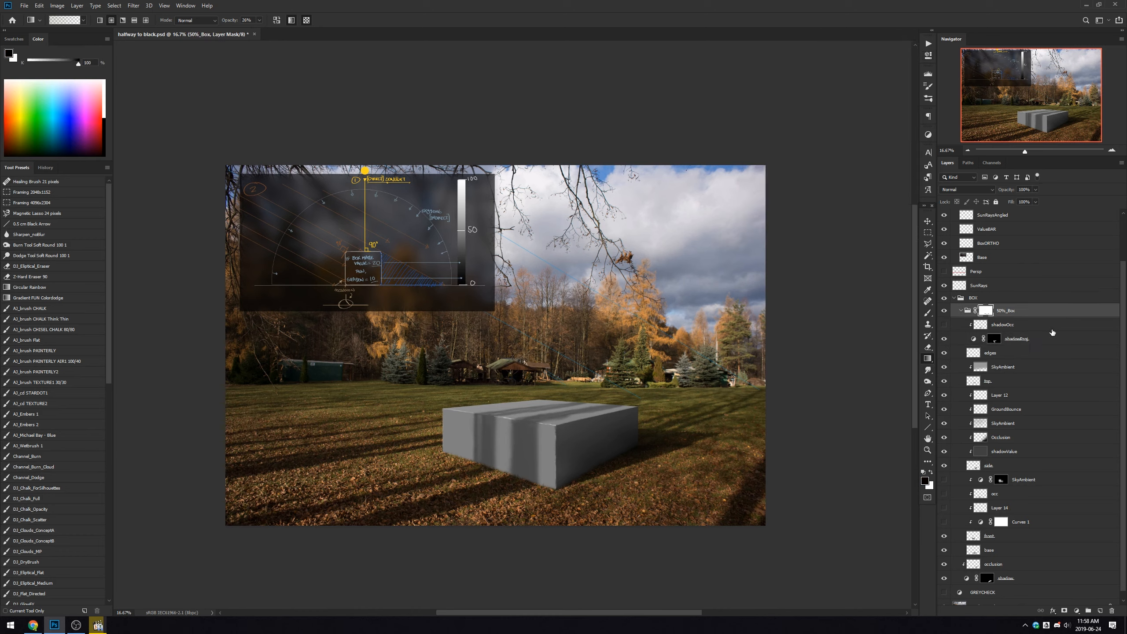
Turn on the shadowOcc layer clipped to the projected shadows and examine the integrated box up close.
left_click(1006, 328)
left_click(944, 324)
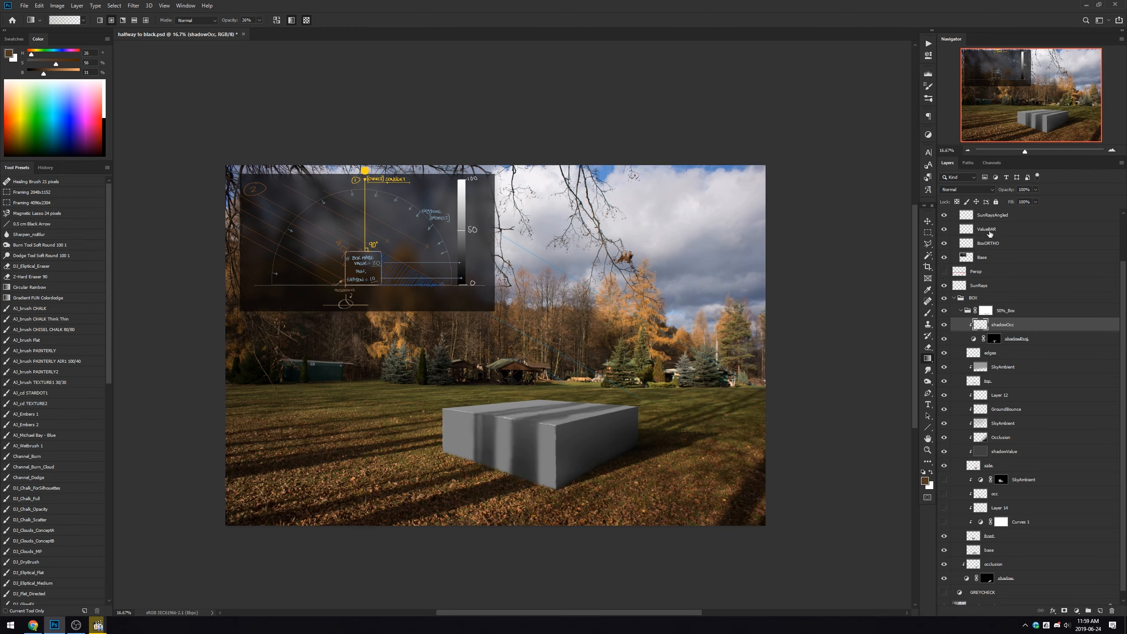
left_click(1111, 150)
left_click_drag(718, 265, 715, 242)
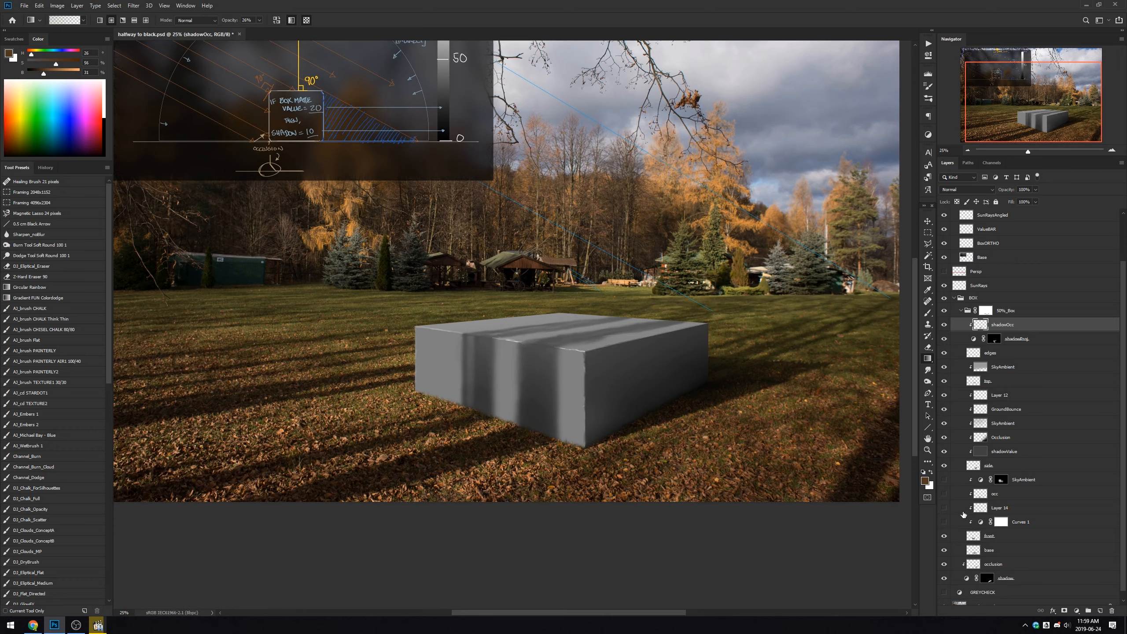
left_click_drag(832, 327, 838, 377)
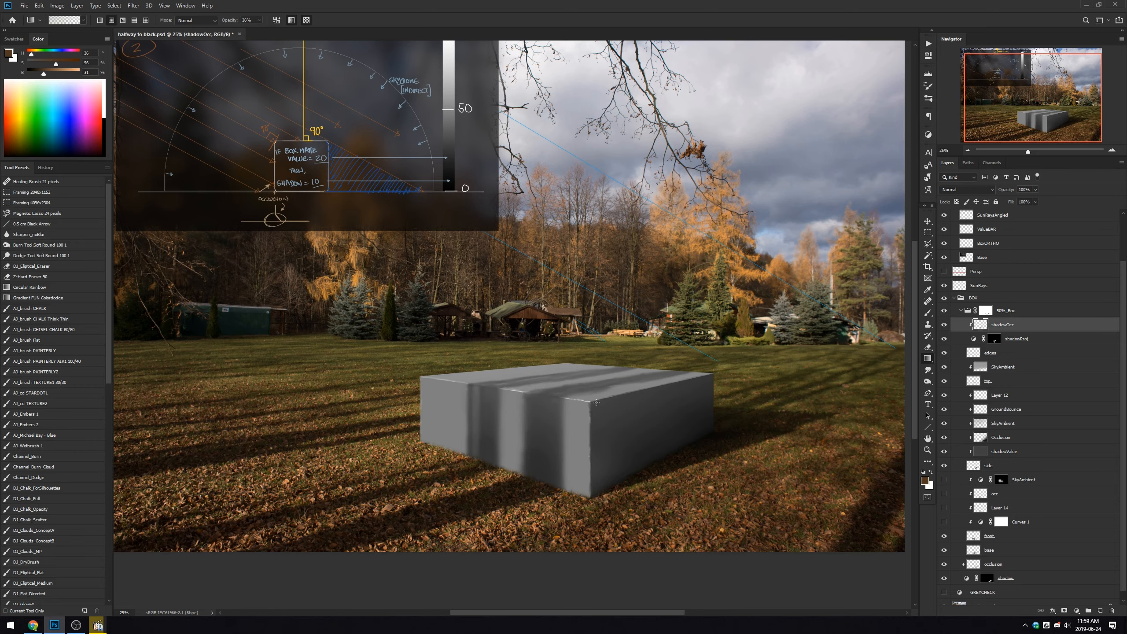
scroll(765, 294, "up", 3)
scroll(765, 295, "right", 3)
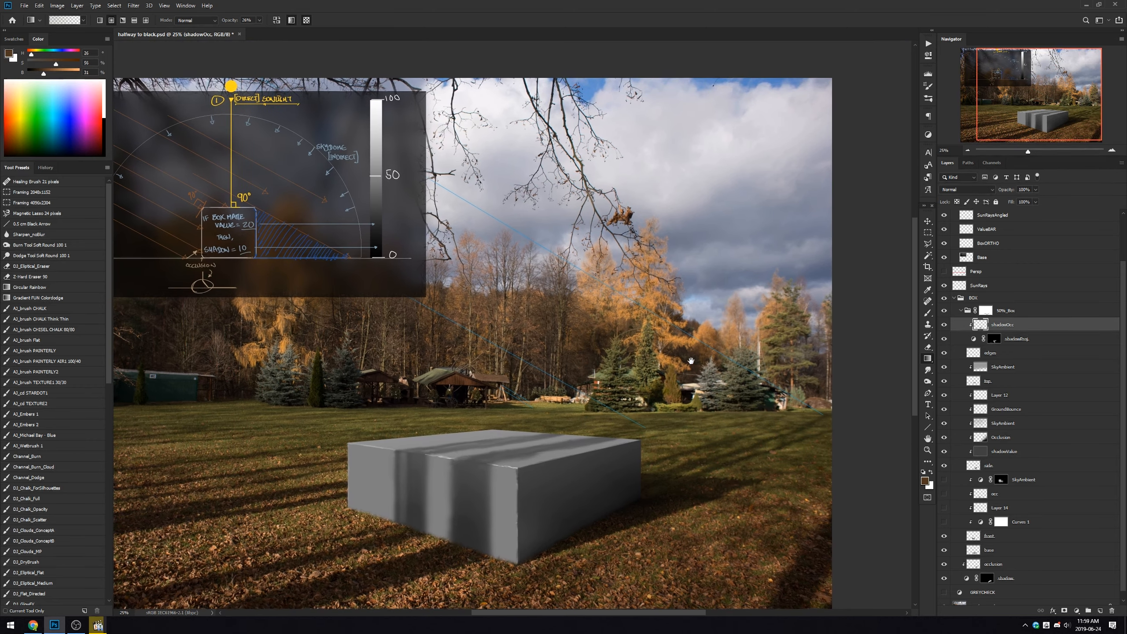
scroll(590, 81, "down", 2)
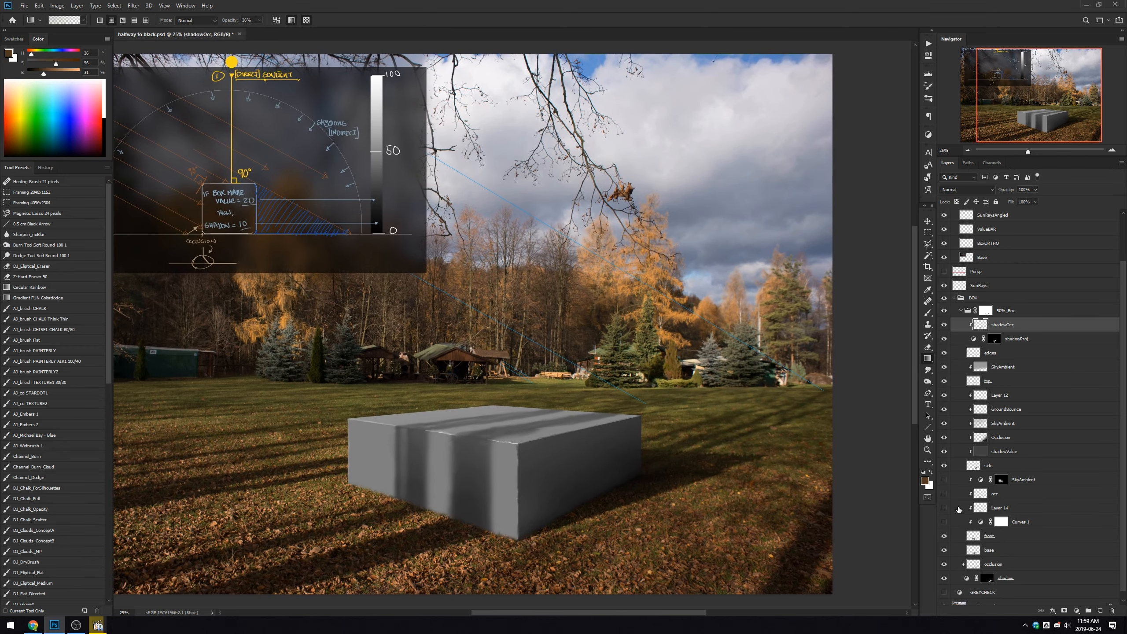
Hide and reshow the side layer to compare the box with and without its shaded face.
left_click(945, 466)
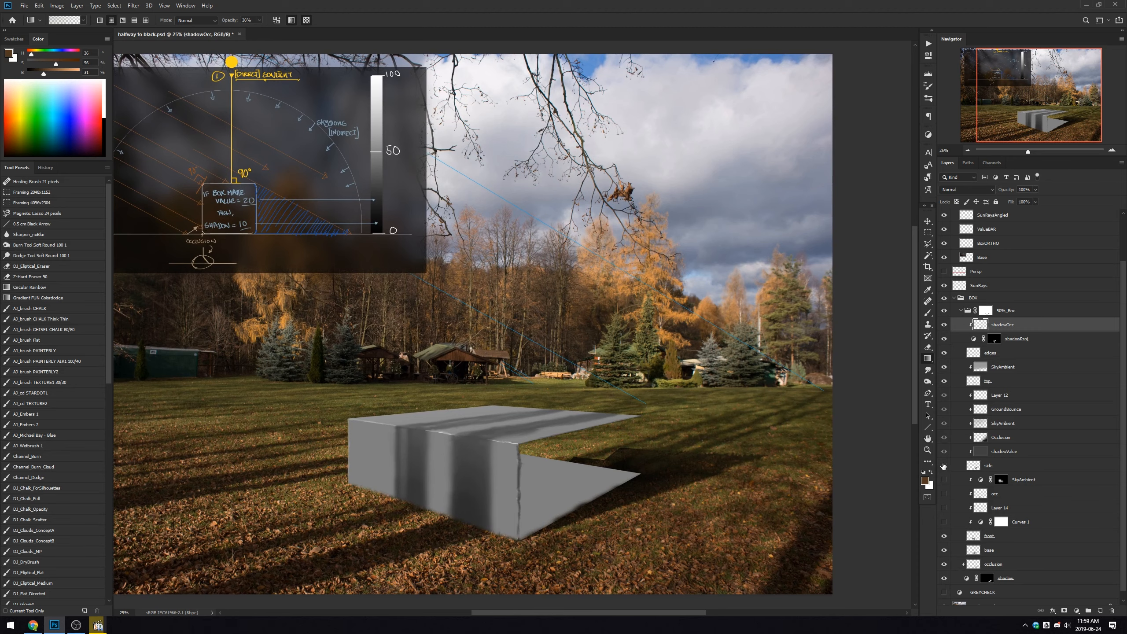
left_click(996, 395)
left_click(945, 465)
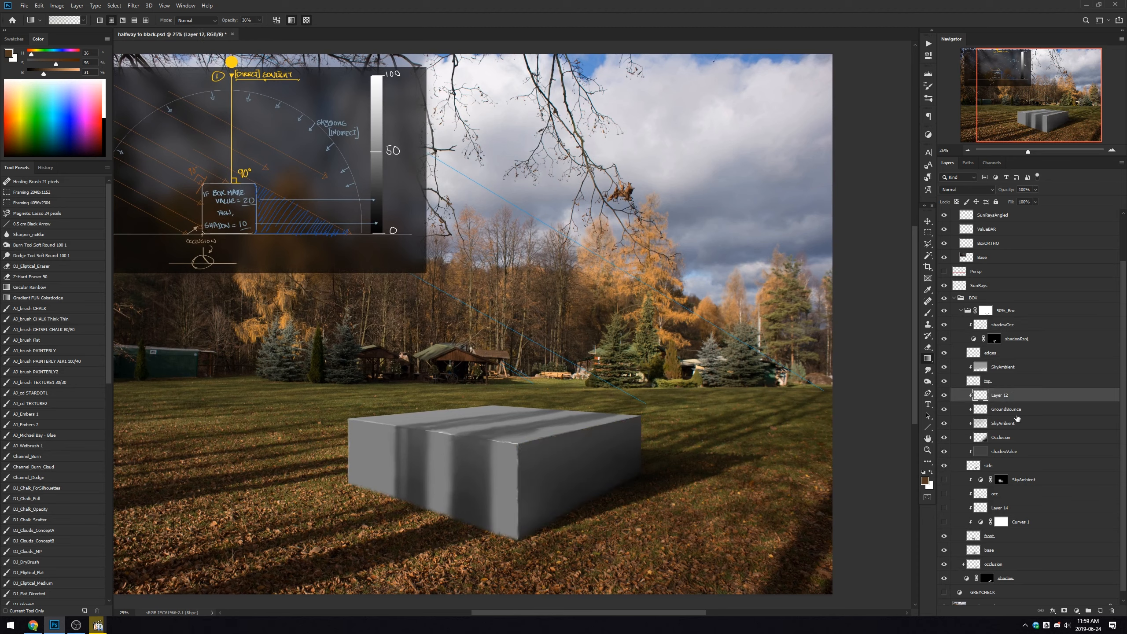
Add a Color Balance adjustment above the shadowValue layer and push its shadows to +92 blue with Preserve Luminosity on.
left_click(997, 453)
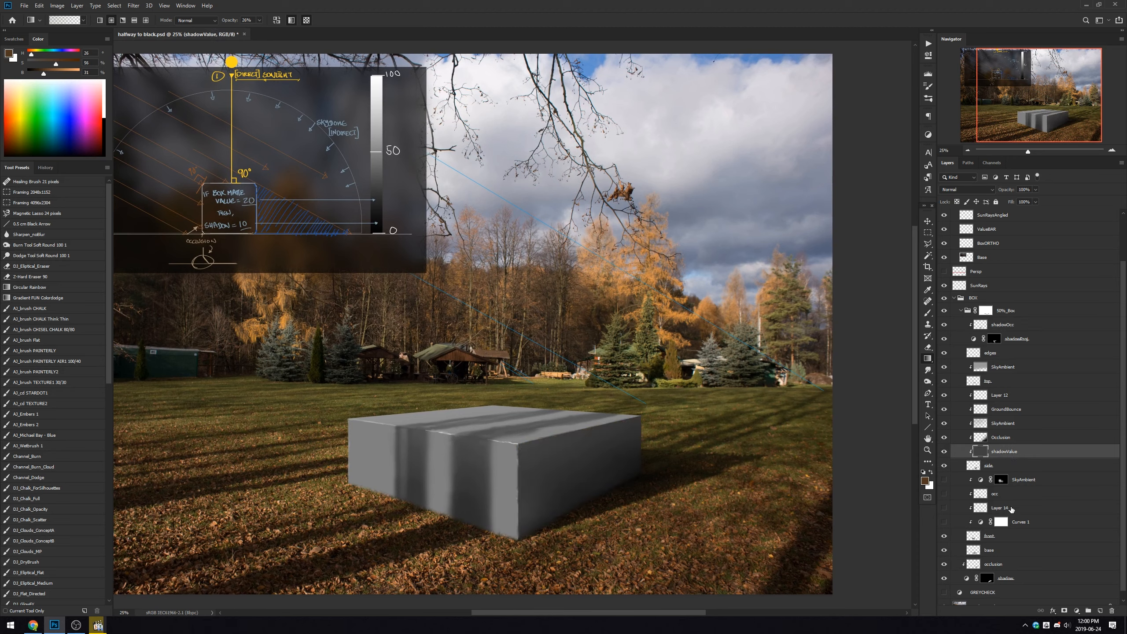
key("ctrl+b")
left_click(820, 69)
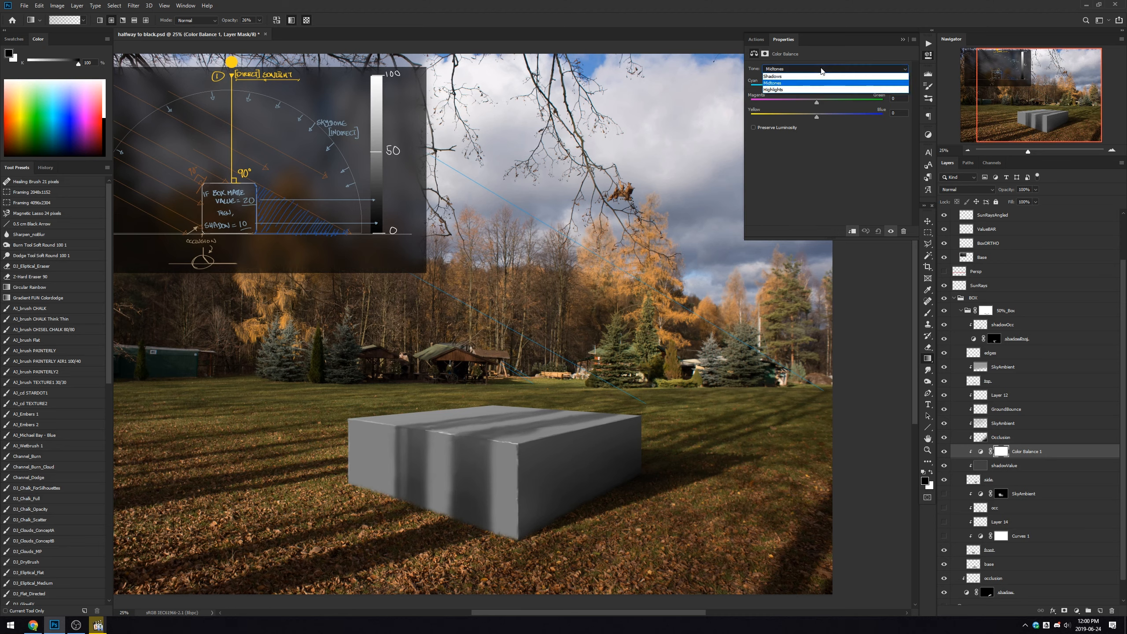
left_click(818, 76)
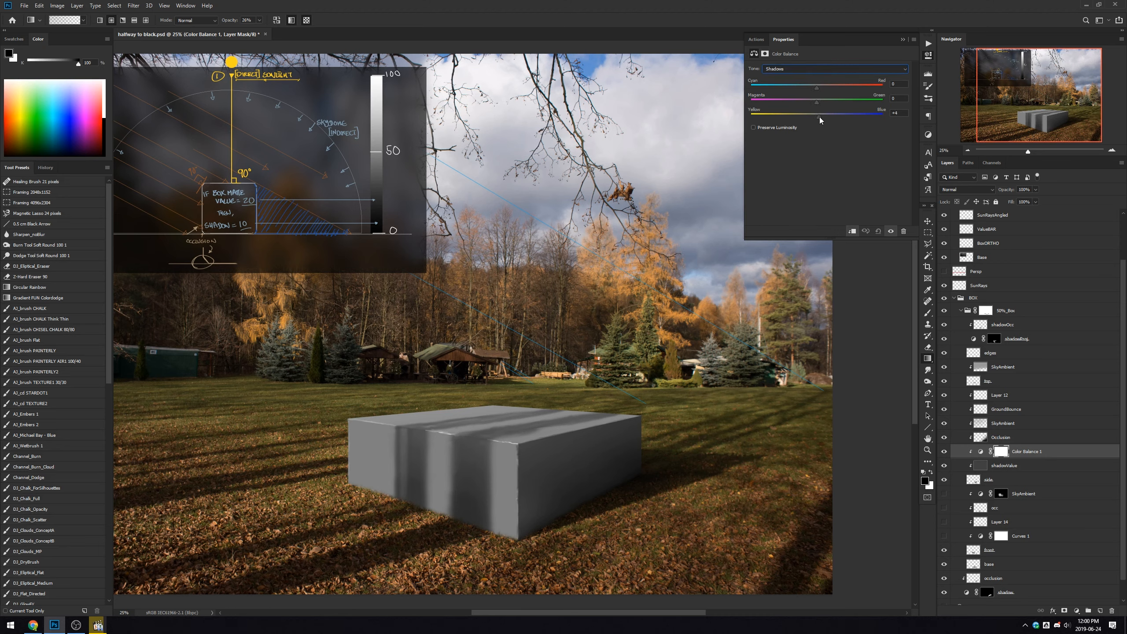
left_click_drag(849, 115, 883, 115)
left_click(762, 128)
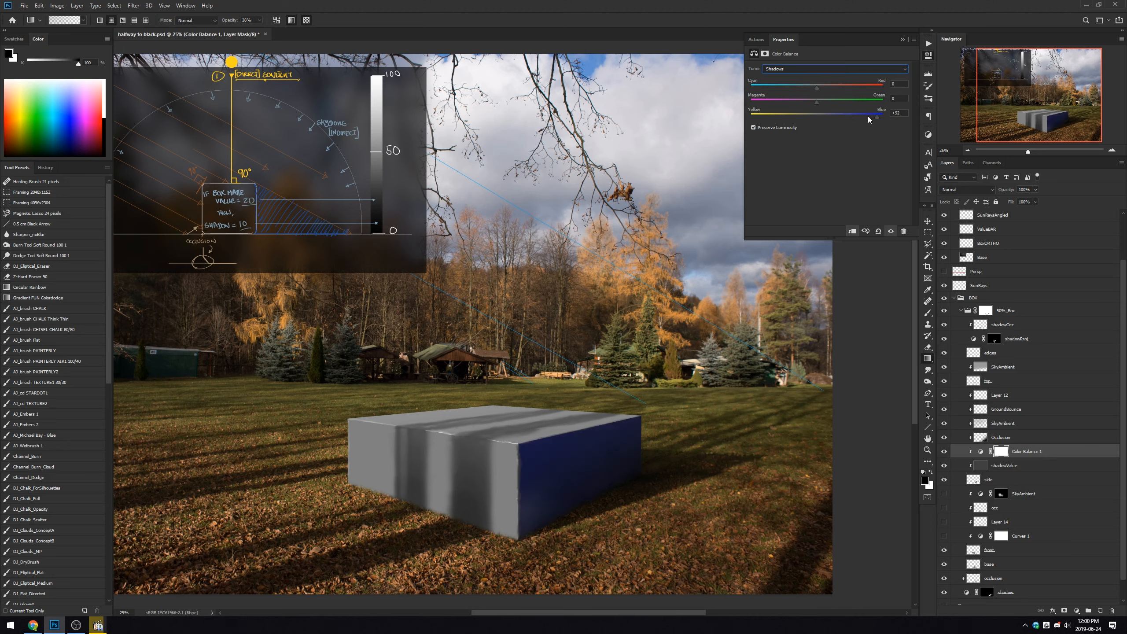
Refine the Color Balance shadows to cyan -22 and green +13 with less blue, preserving luminosity, and set the layer opacity to 38%.
left_click(761, 127)
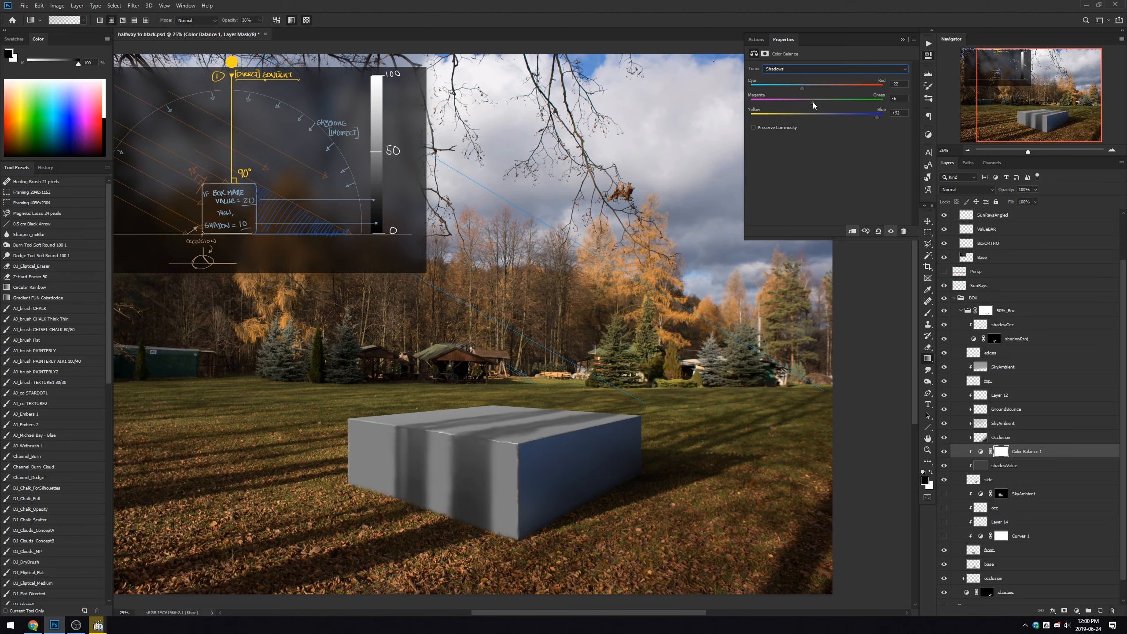
left_click(762, 128)
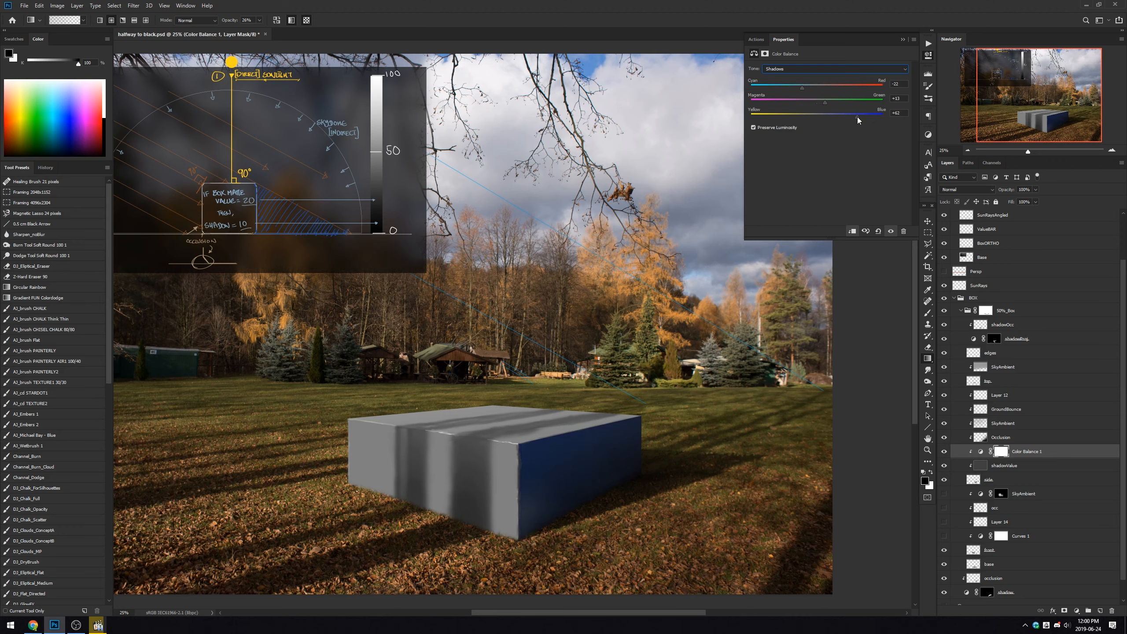
mouse_move(857, 117)
left_mouse_down()
mouse_move(838, 118)
mouse_move(852, 118)
left_mouse_up()
left_click(902, 40)
left_click_drag(1005, 190, 823, 212)
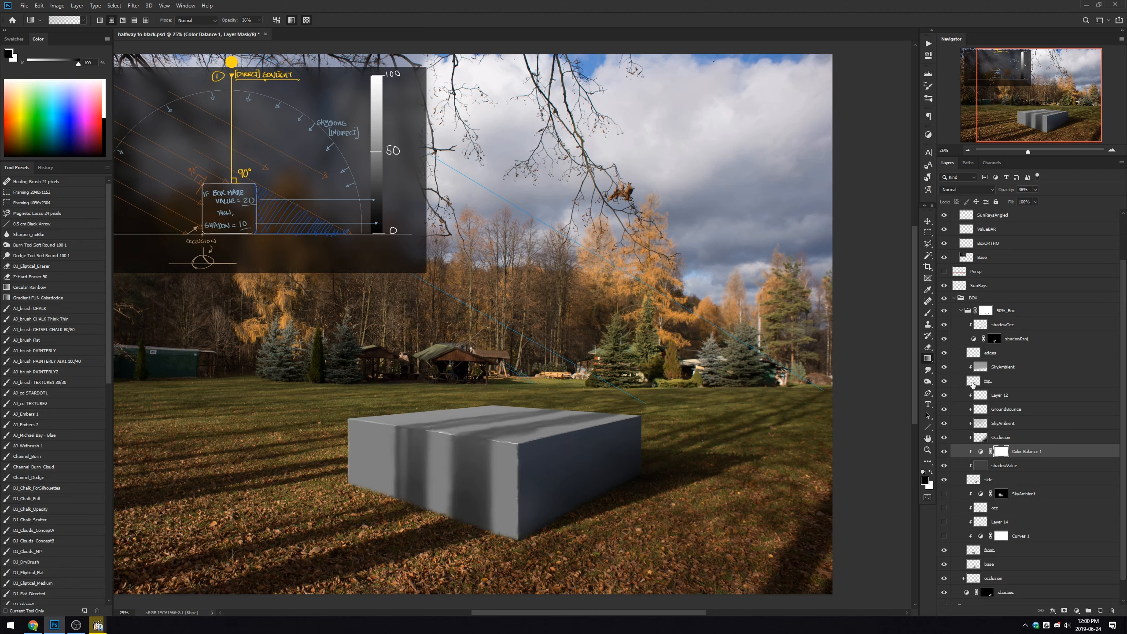
Hide and reshow the Color Balance, Occlusion, SkyAmbient and GroundBounce layers to compare their effect on the shaded side.
left_click(944, 451)
left_click(944, 452)
left_click(945, 439)
left_click(944, 439)
left_click(944, 424)
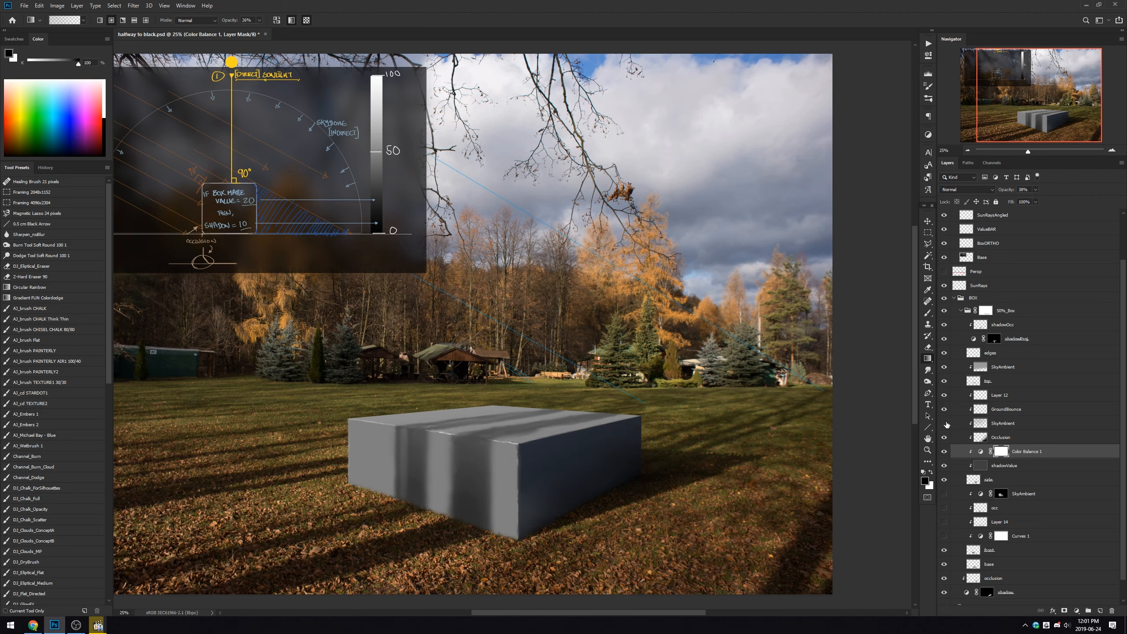
left_click(945, 423)
left_click(980, 423)
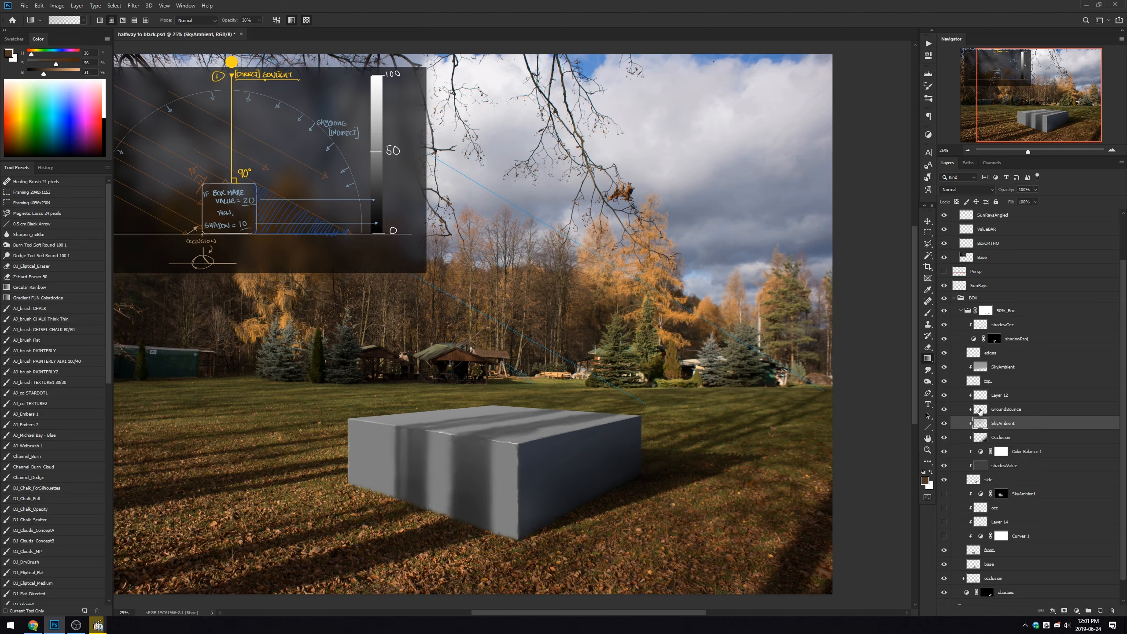
left_click(980, 410)
left_click(945, 409)
left_click(944, 410)
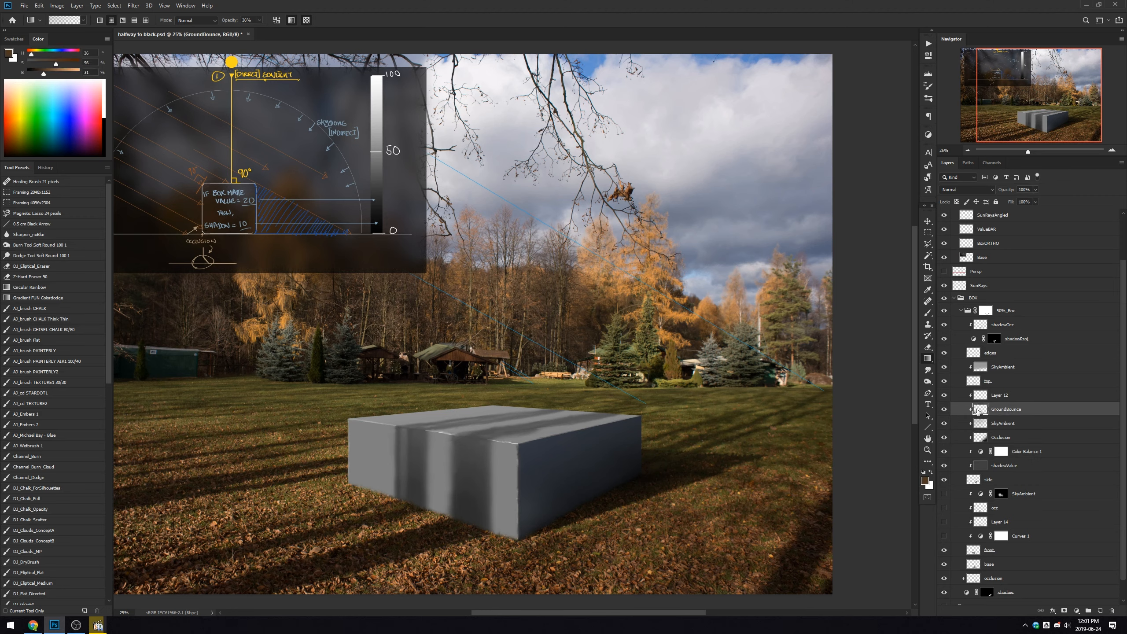
left_click_drag(977, 411, 984, 414)
left_click(984, 412, "ctrl")
left_click(560, 226)
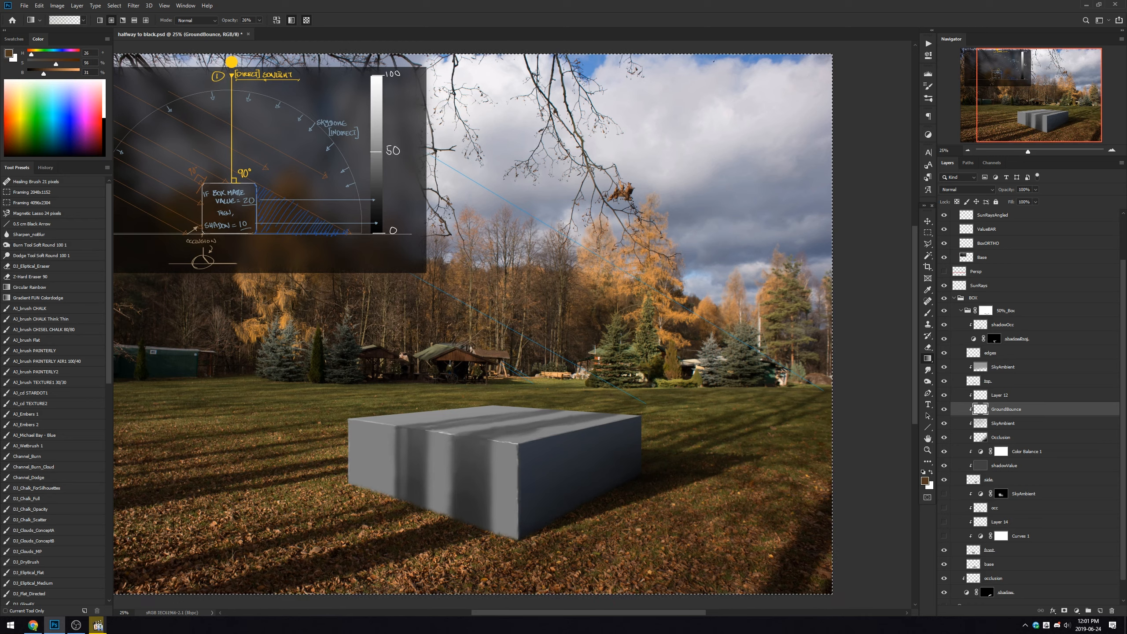
key("ctrl+d")
Switch to the Brush tool and shape its soft tip into a tilted ellipse for painting the ground bounce.
key("b")
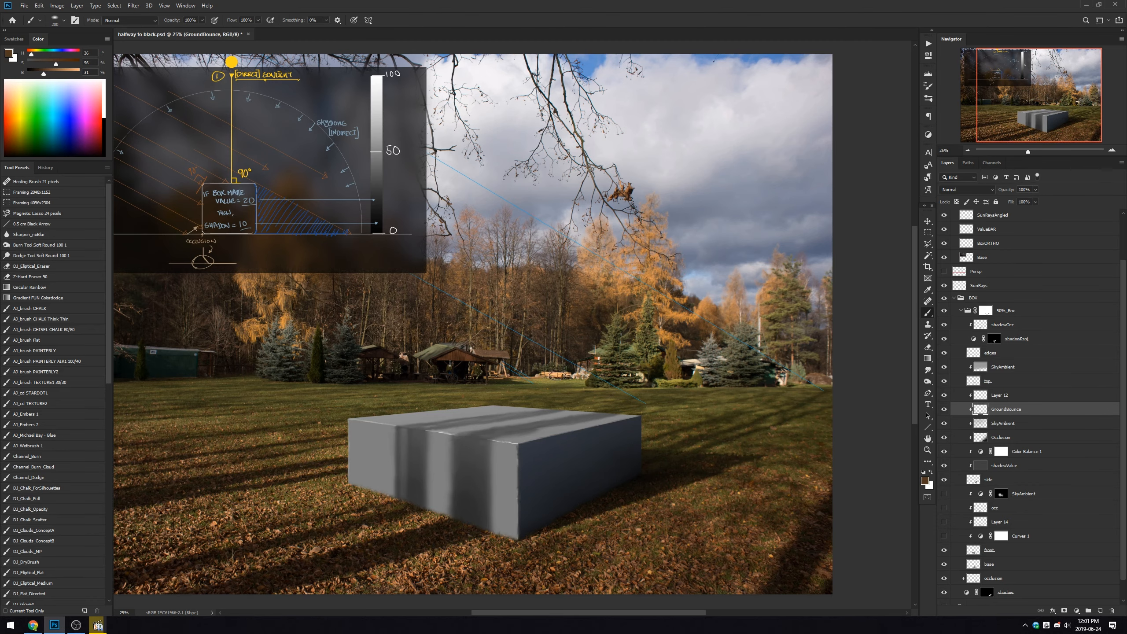
right_click(560, 388)
left_click_drag(596, 361, 592, 356)
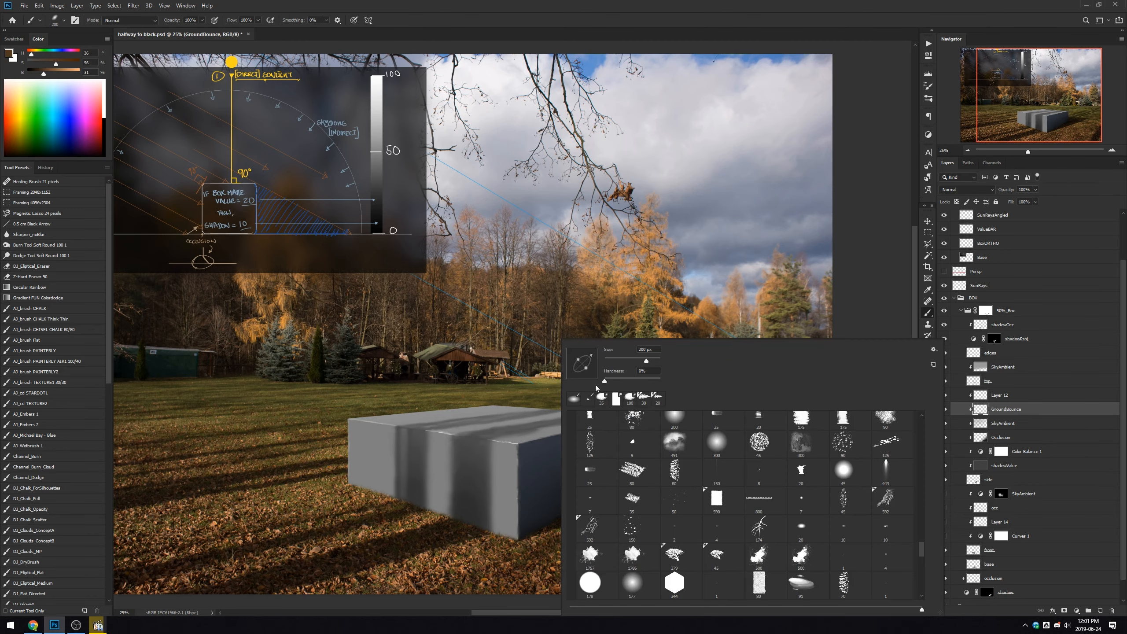
mouse_move(590, 357)
left_mouse_down()
mouse_move(578, 358)
mouse_move(592, 356)
left_mouse_up()
left_click(515, 511)
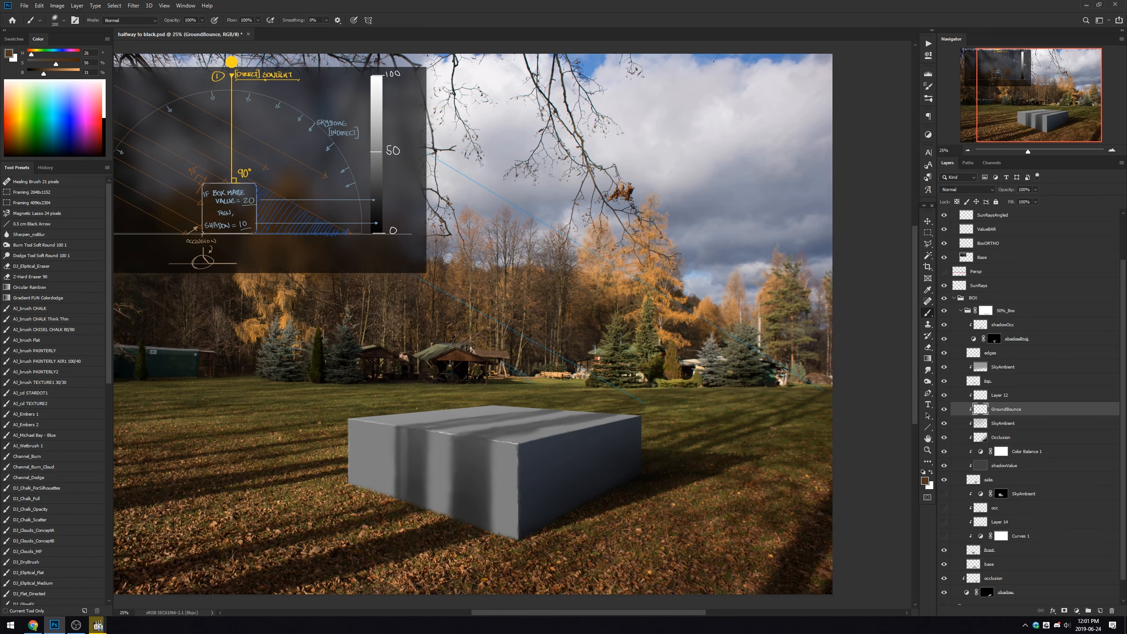
Sample the leaf colour at the base of the box's near corner and adjust the brush size for the ground bounce.
left_click(523, 544, "alt")
key("bracketright")
key("bracketright")
key("bracketright")
key("bracketright")
key("bracketleft")
key("bracketleft")
key("bracketleft")
key("bracketleft")
Sample the shadowed ground colour partway along the shaded side's base and enlarge the brush.
left_click(600, 497, "alt")
key("bracketright")
key("bracketright")
key("bracketright")
key("bracketright")
Sample the ground colour just beside the near corner on the shaded side and resize the brush to suit.
left_click(537, 536, "alt")
key("bracketleft")
key("bracketleft")
key("bracketleft")
key("bracketleft")
key("bracketleft")
key("bracketright")
key("bracketright")
key("bracketright")
Sample dark grass colours by the shaded side's far corner and switch to the Occlusion layer.
left_click(642, 474, "alt")
key("alt+bracketleft")
key("alt+bracketleft")
left_click(627, 486, "alt")
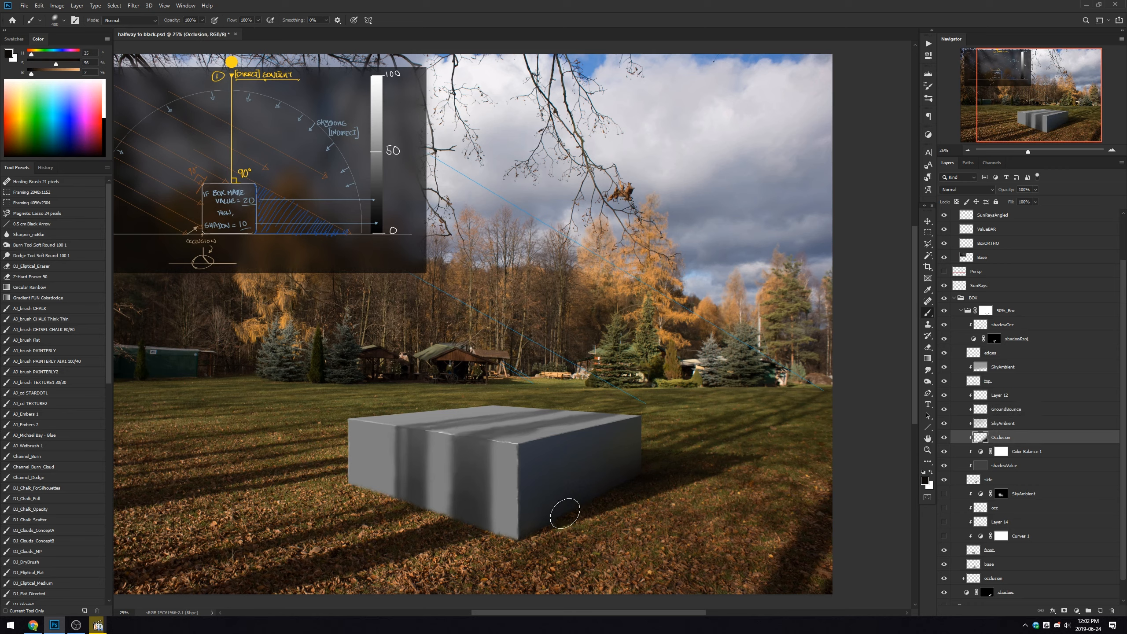
left_click(617, 487, "alt")
Return to the GroundBounce layer and try the brush in Clear mode before restoring Normal mode.
left_click(1008, 415)
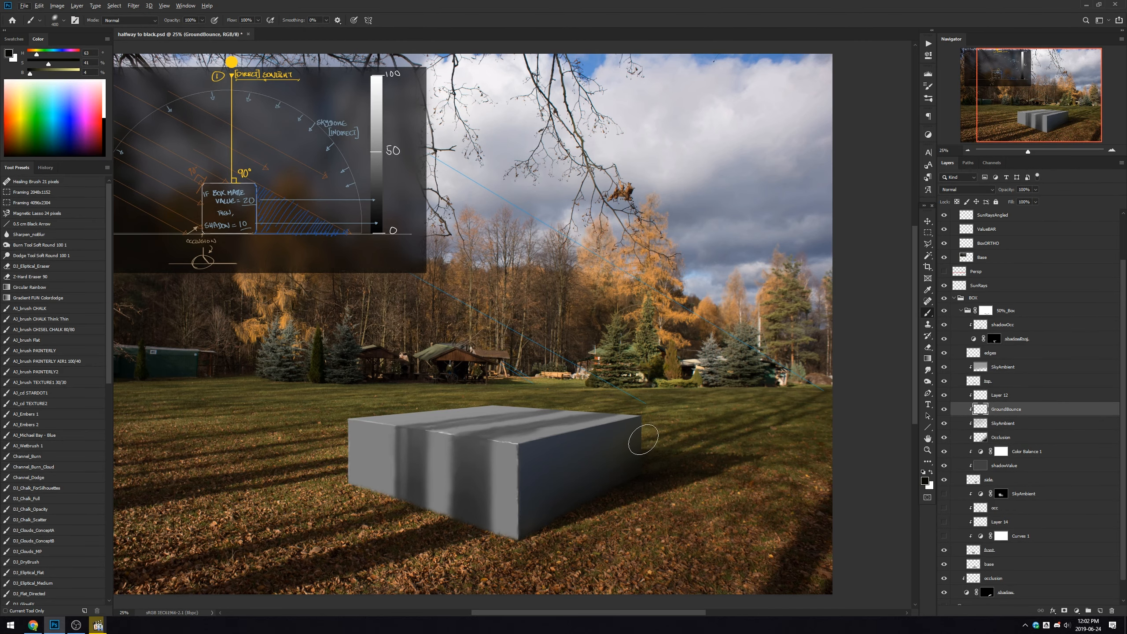
left_click(148, 22)
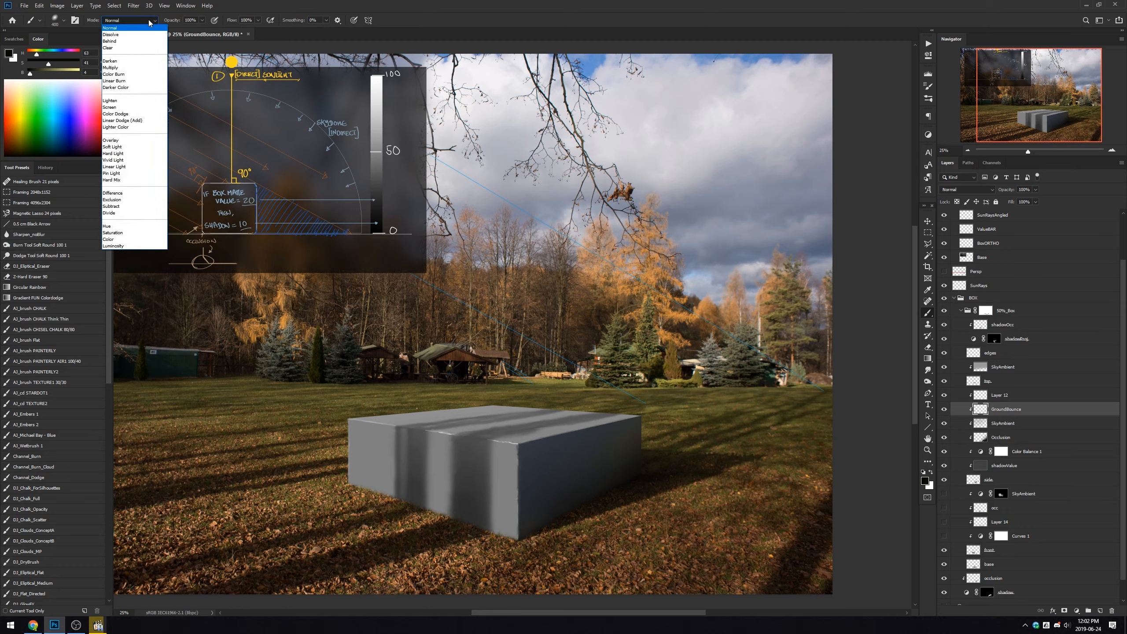
left_click(137, 54)
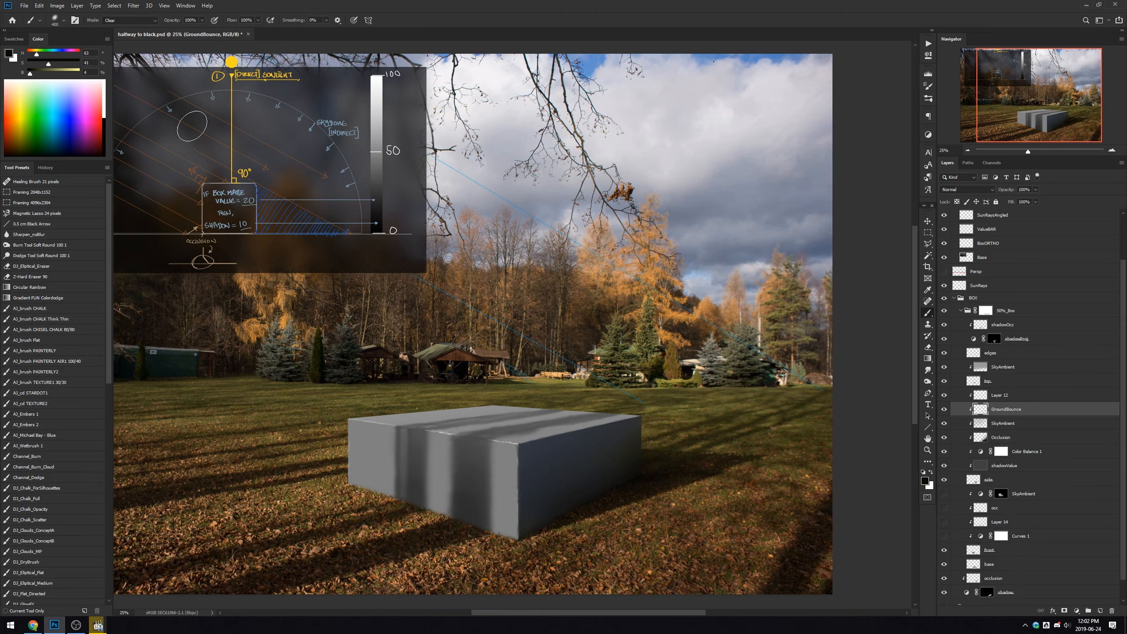
left_click(128, 19)
left_click(120, 28)
Replace the top face's SkyAmbient with a linear gradient in sampled sky blue running down over the box, and sample the cloud grey.
left_click(976, 383)
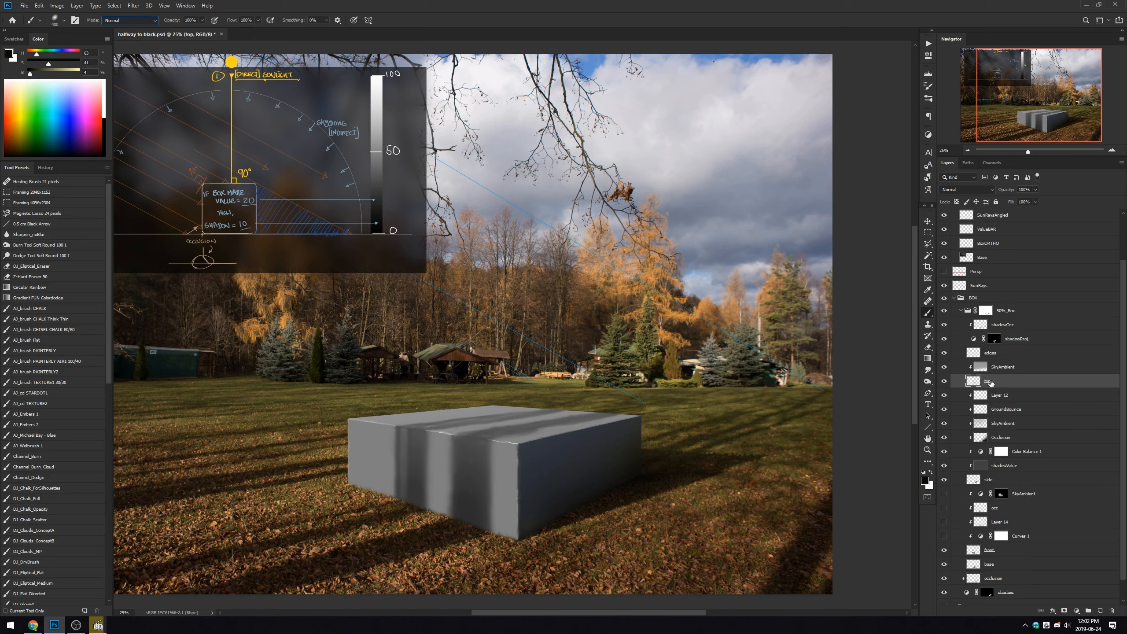
left_click(984, 369)
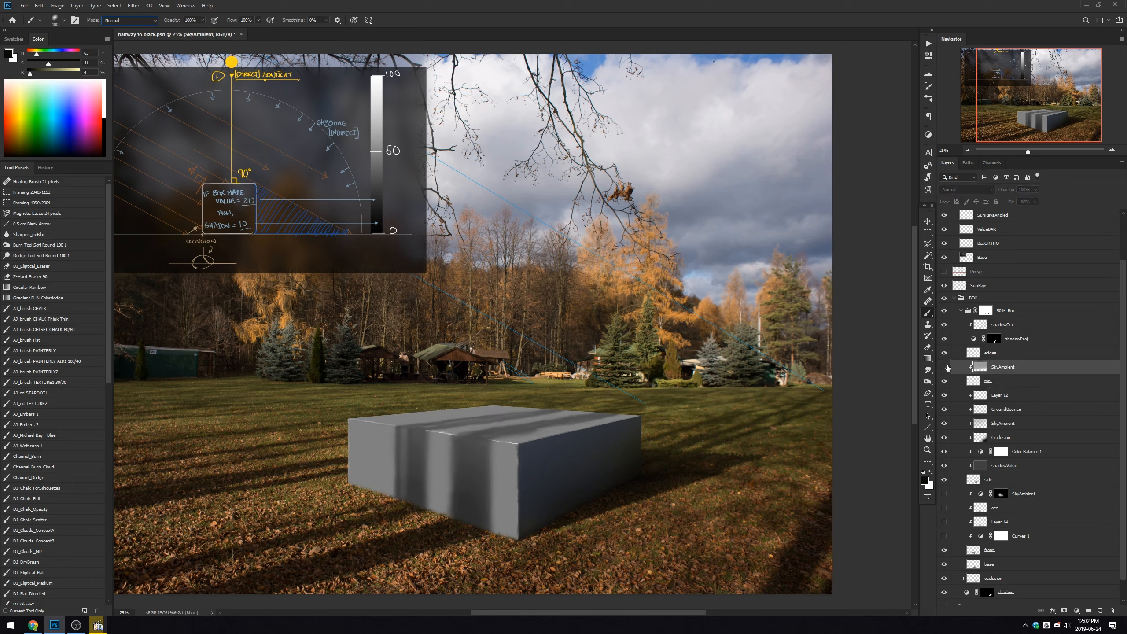
left_click(927, 358)
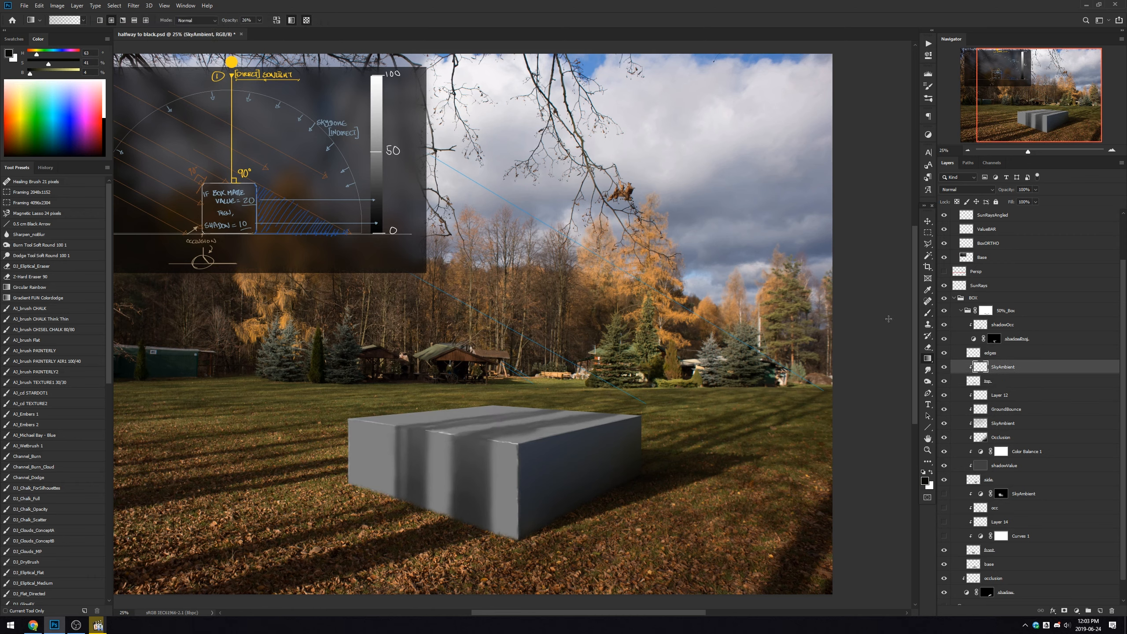
left_click(100, 20)
left_click(584, 72, "alt")
left_click_drag(498, 294, 495, 461)
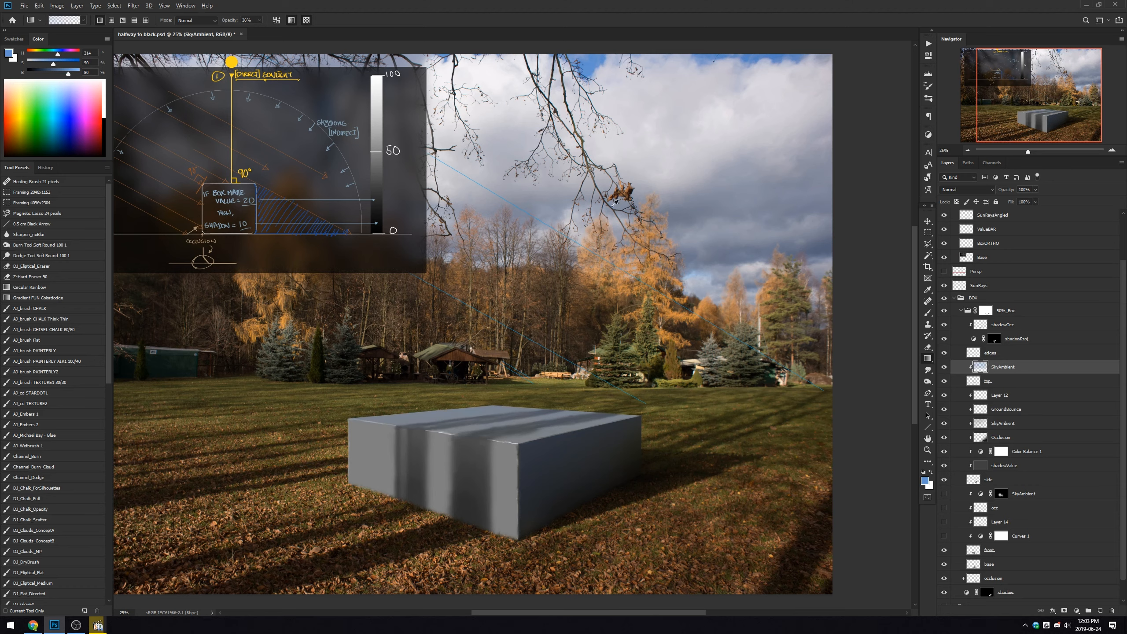
left_click(669, 173, "alt")
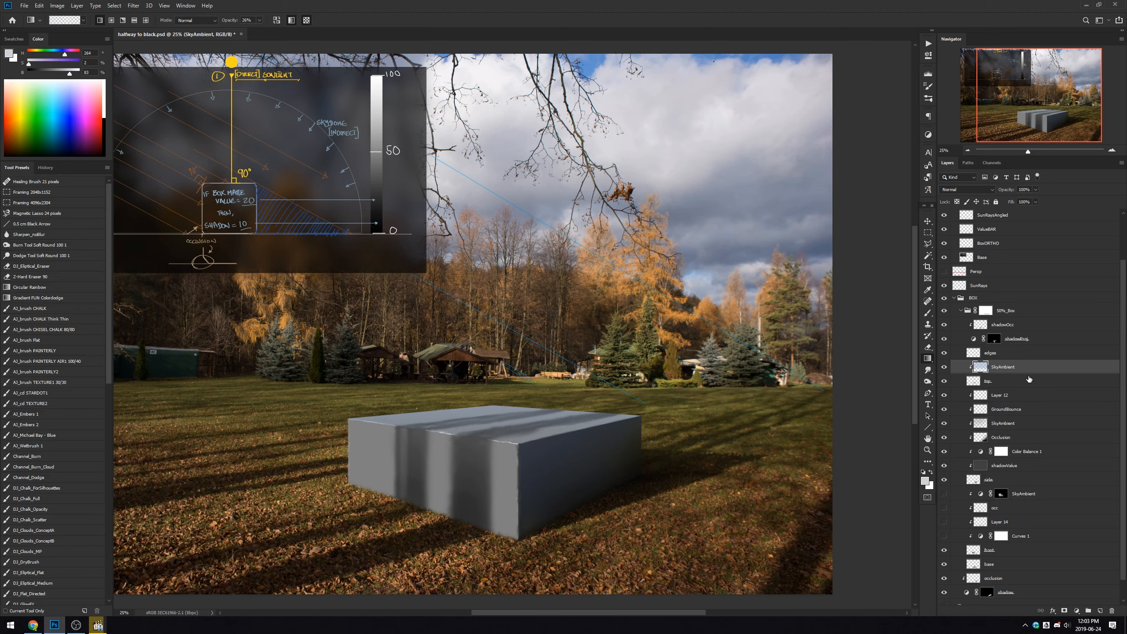
Compare the top face with and without its SkyAmbient layer, and lower that layer's fill to 27%.
left_click(944, 367)
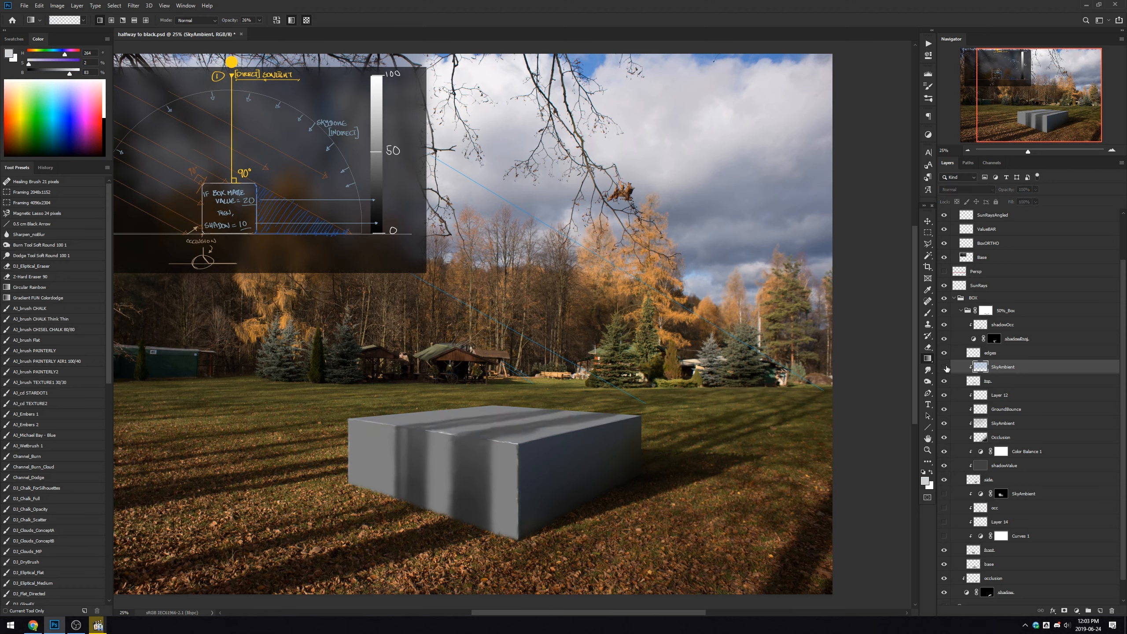
left_click(945, 367)
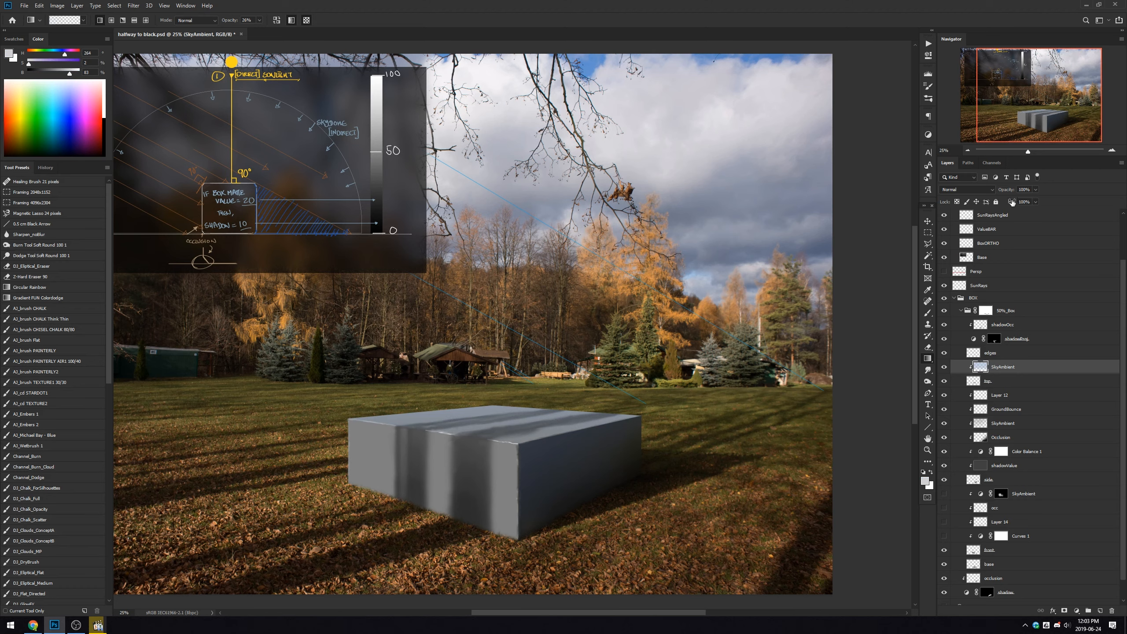
left_click_drag(1013, 203, 950, 203)
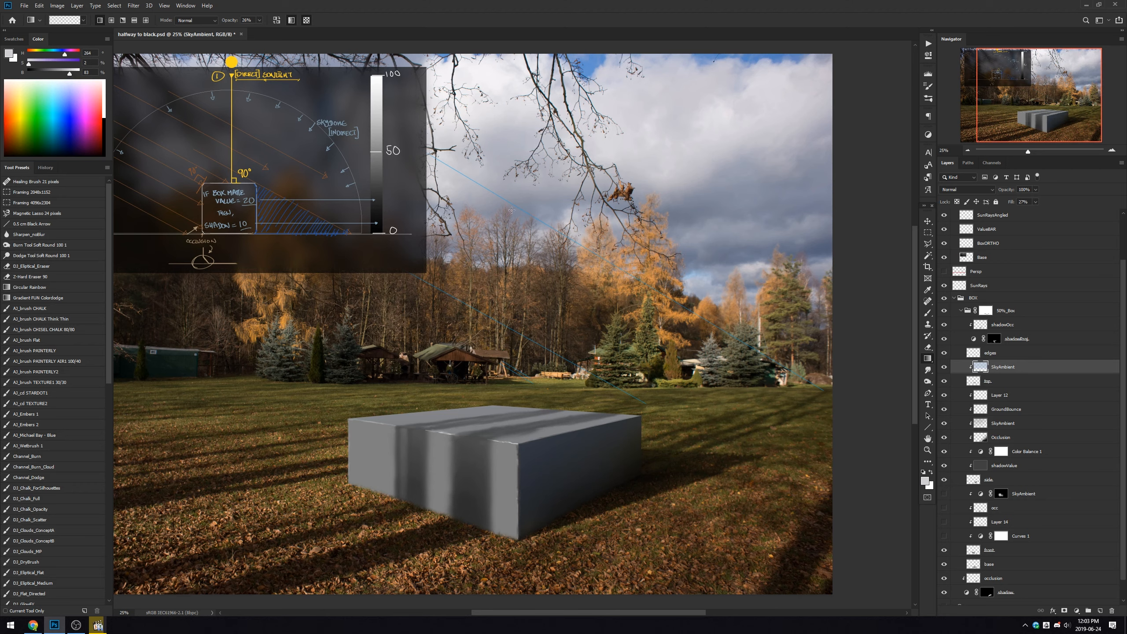
Warm the edges layer with Color Balance by shifting its highlights toward yellow and red, and check the box's edges.
left_click(976, 355)
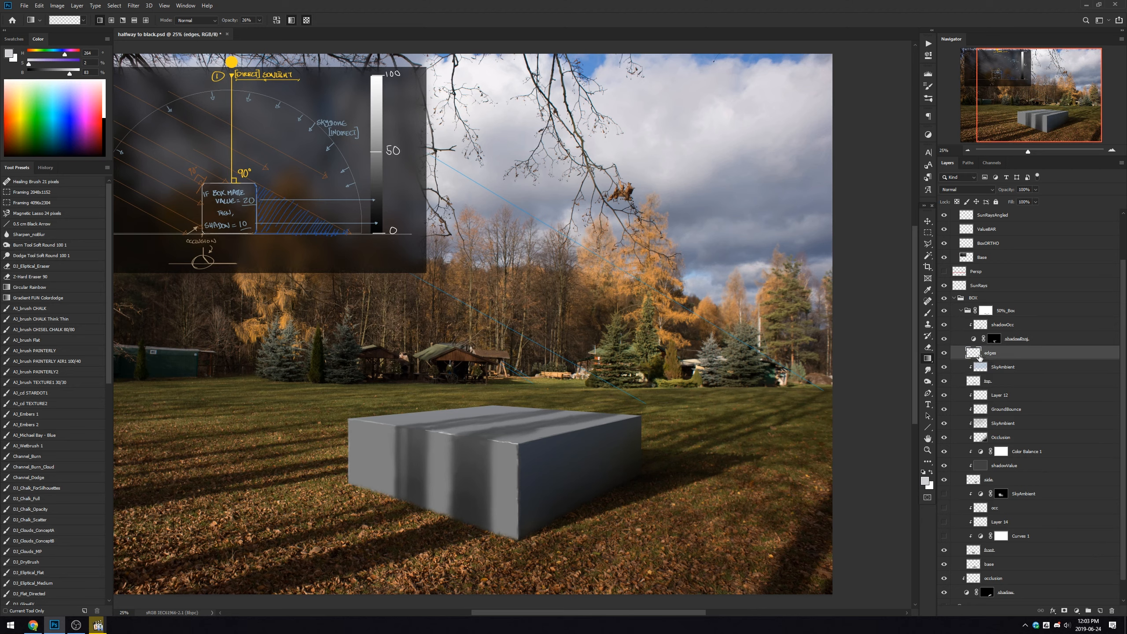
left_click(944, 353)
left_click(944, 353)
key("i")
key("ctrl+b")
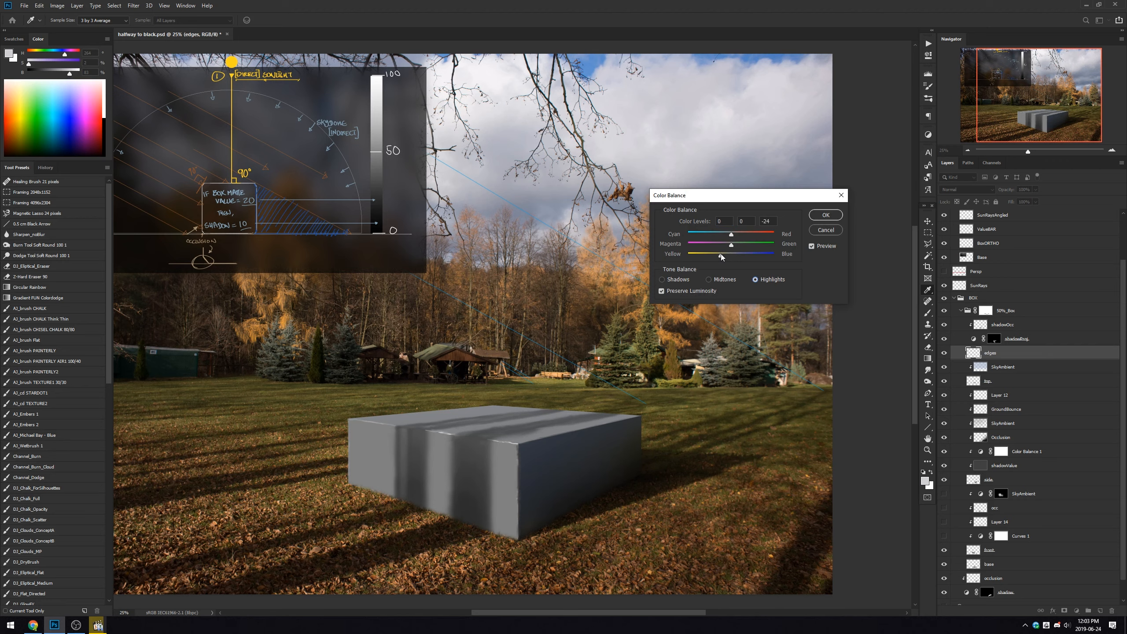
left_click_drag(722, 254, 724, 254)
left_click(733, 234)
left_click_drag(738, 236, 737, 235)
left_click(825, 215)
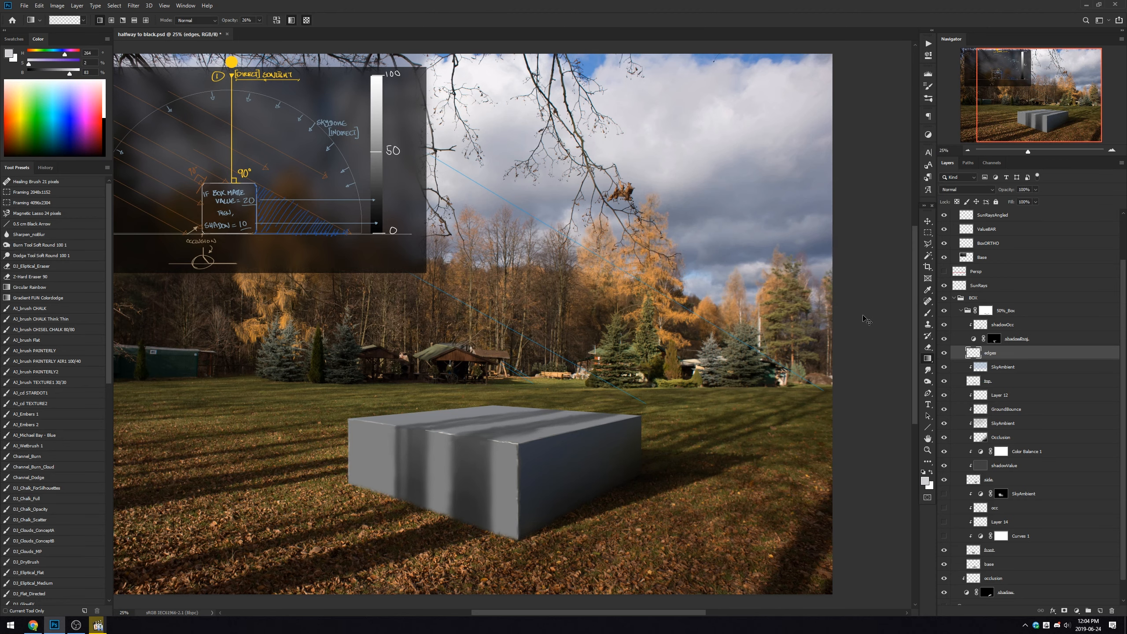
scroll(492, 395, "up", 2)
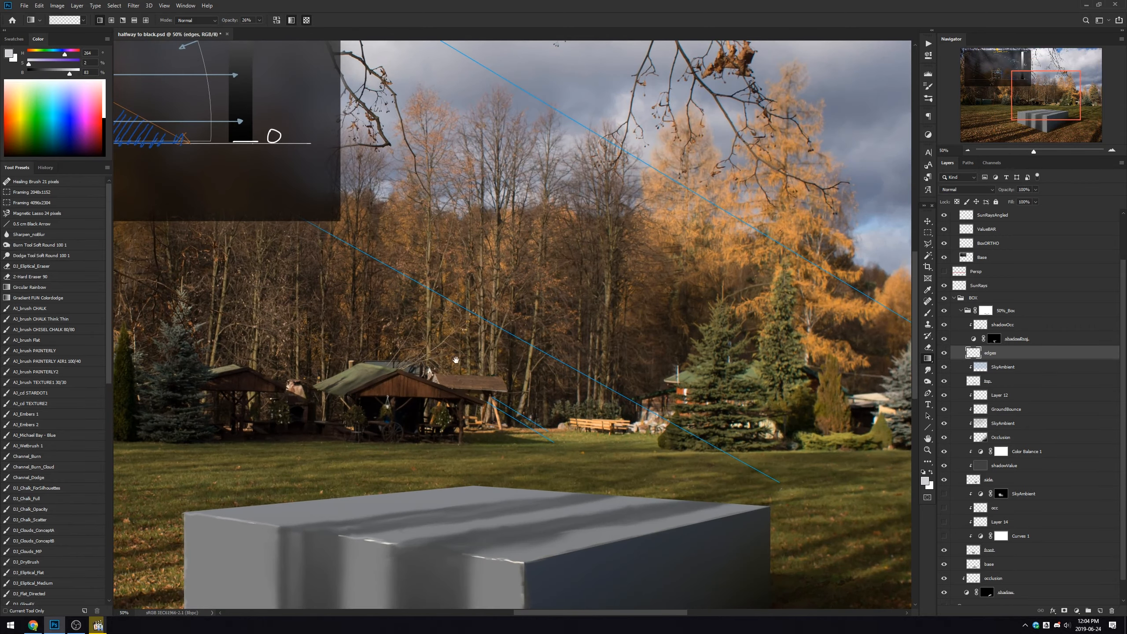
scroll(515, 292, "down", 2)
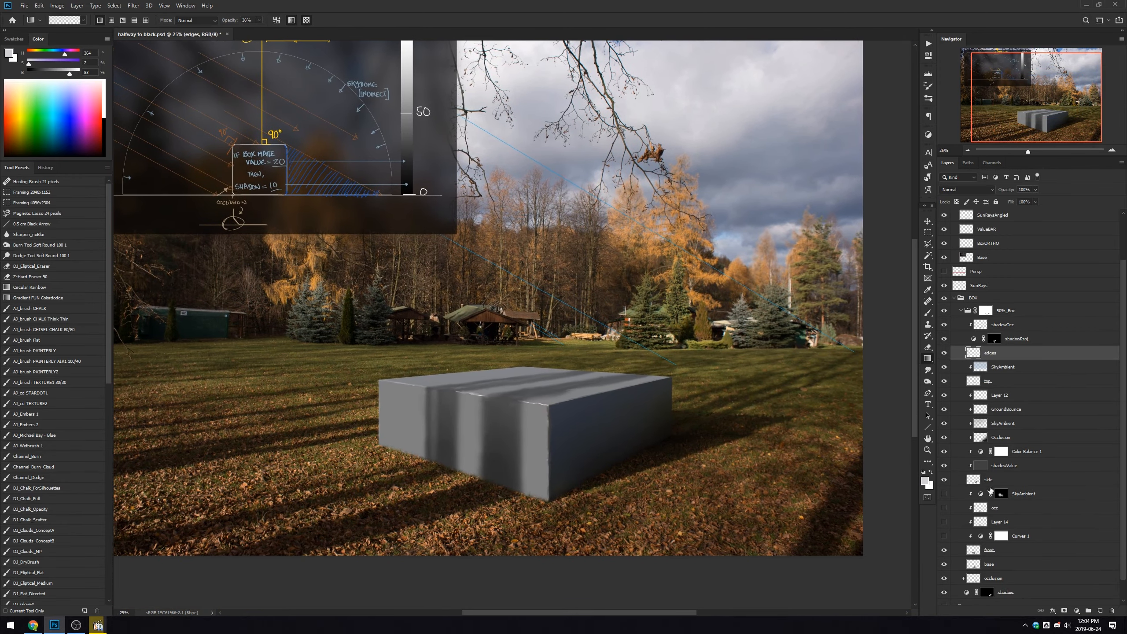
Delete Layer 14 and Curves 1 above the front layer, and turn on and select the occ layer.
scroll(1121, 470, "down", 1)
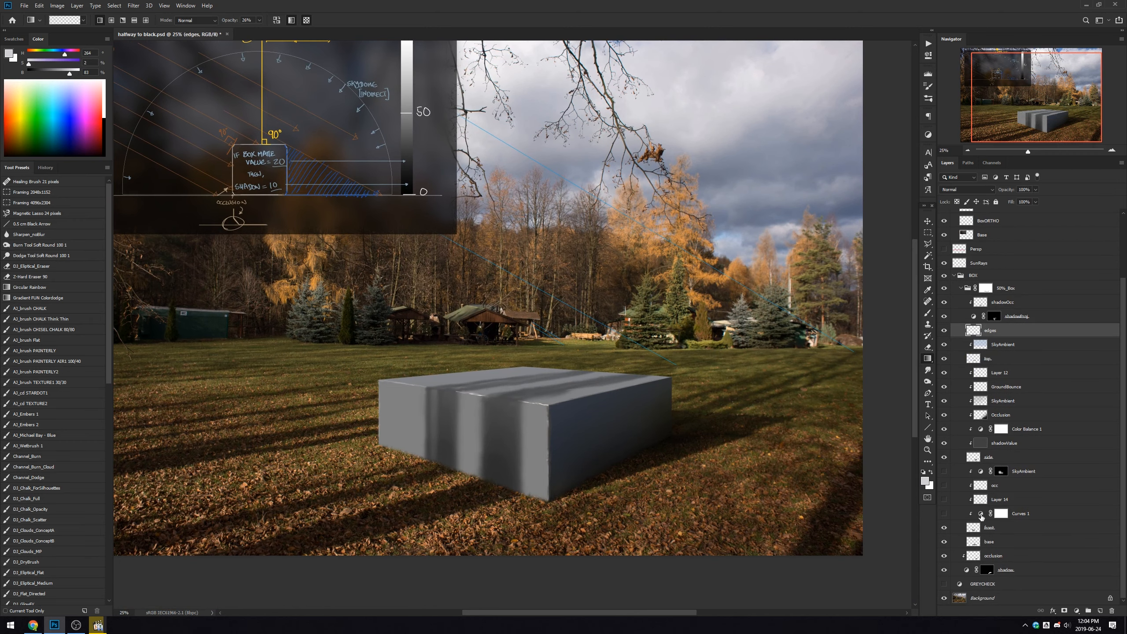
left_click(981, 518)
left_click(985, 504, "shift")
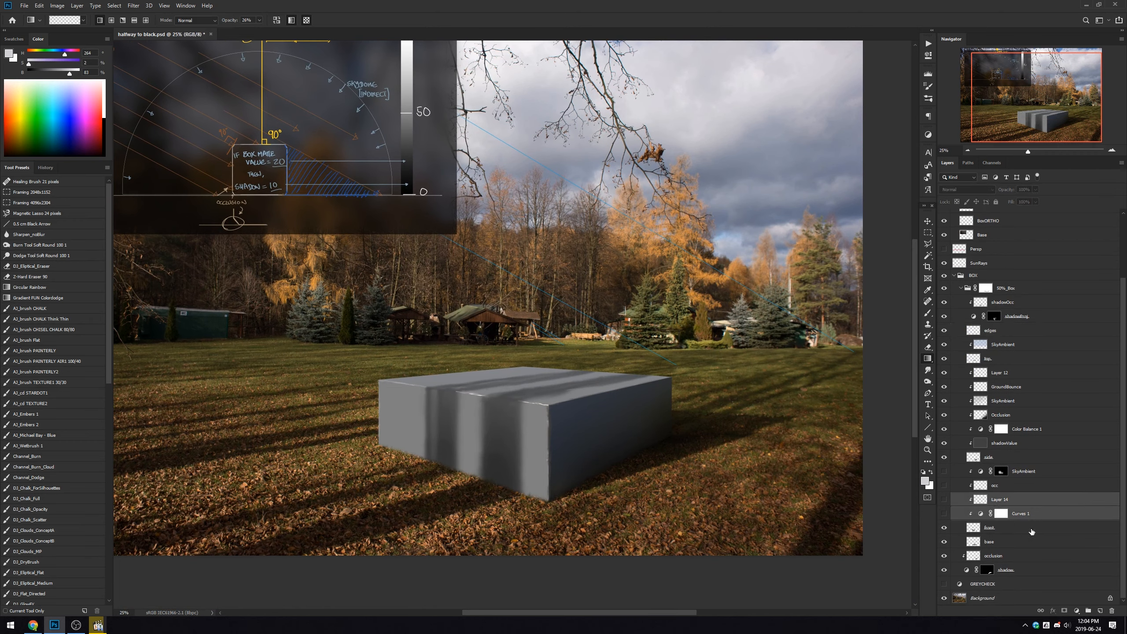
left_click(1112, 610)
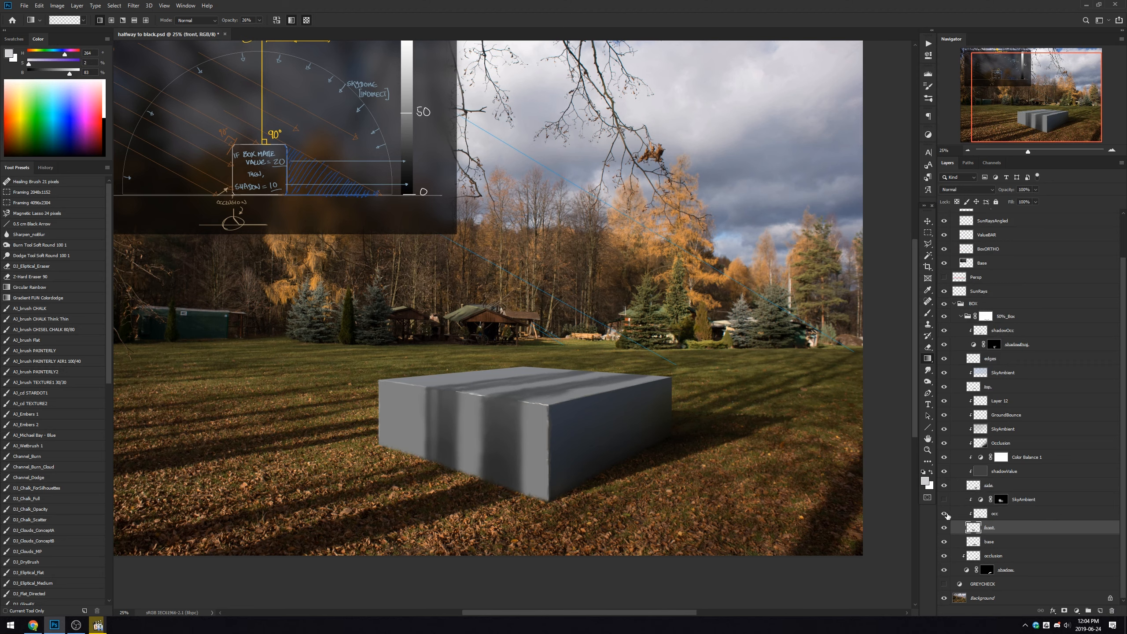
left_click(979, 515)
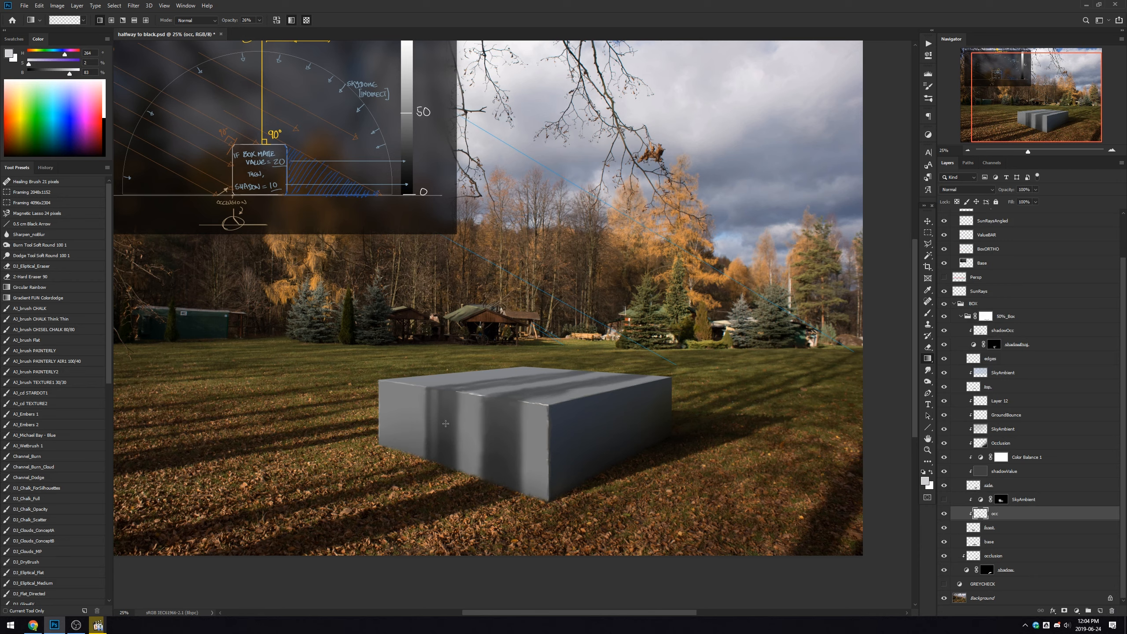
Add a layer mask to the front face's occ layer and ready a small black brush for masking.
left_click(1064, 610)
key("b")
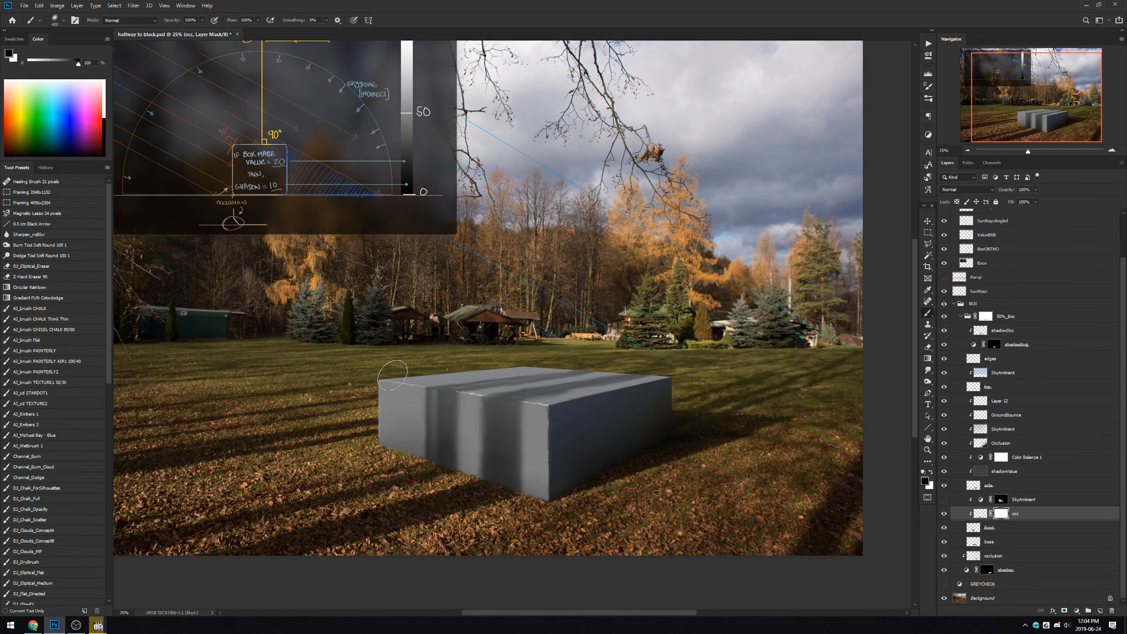
key("bracketleft")
key("bracketleft")
key("bracketleft")
key("bracketleft")
key("bracketleft")
key("bracketleft")
key("bracketright")
key("bracketright")
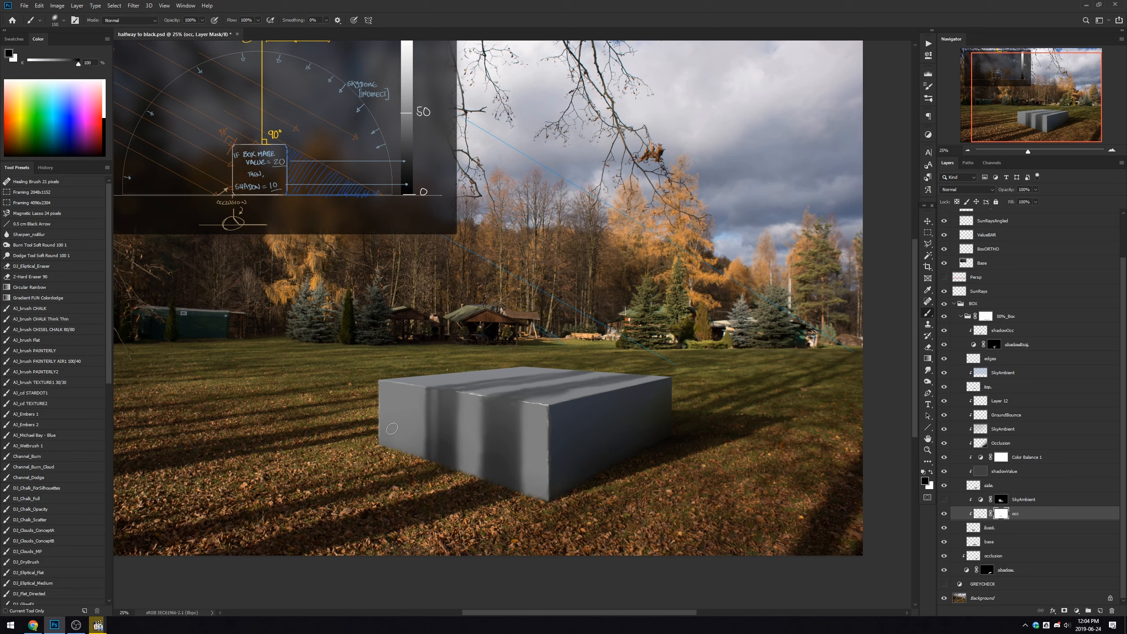
key("bracketleft")
key("bracketleft")
Turn on the front face's SkyAmbient curves layer and adjust the highlight end of its Blue curve.
left_click(943, 499)
left_click(982, 502)
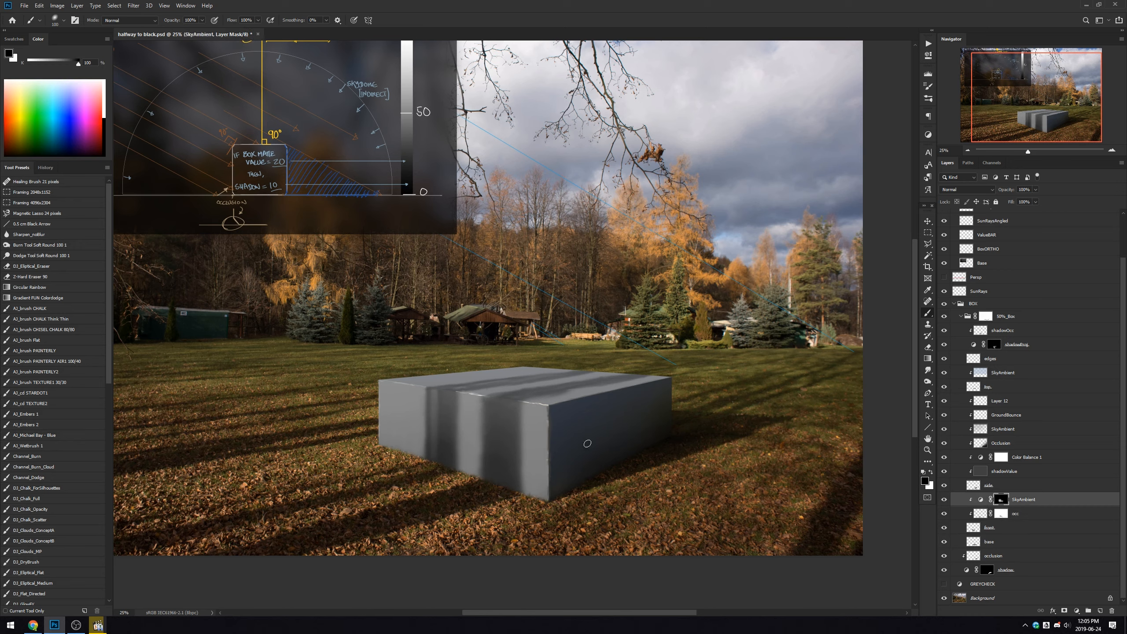
double_click(980, 499)
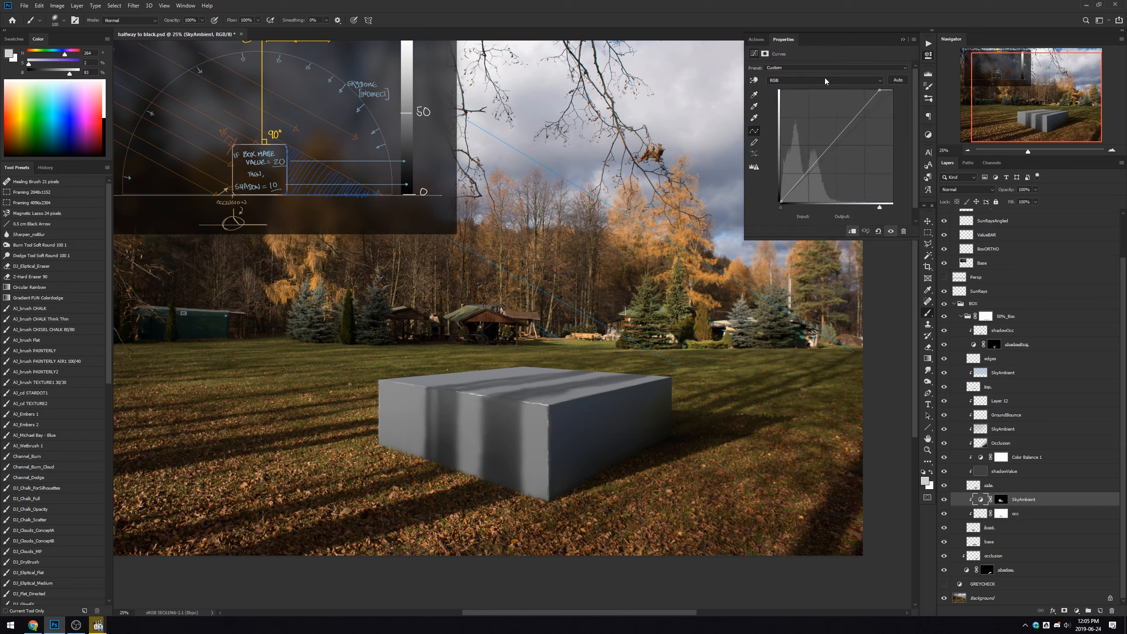
left_click(825, 81)
left_click(826, 107)
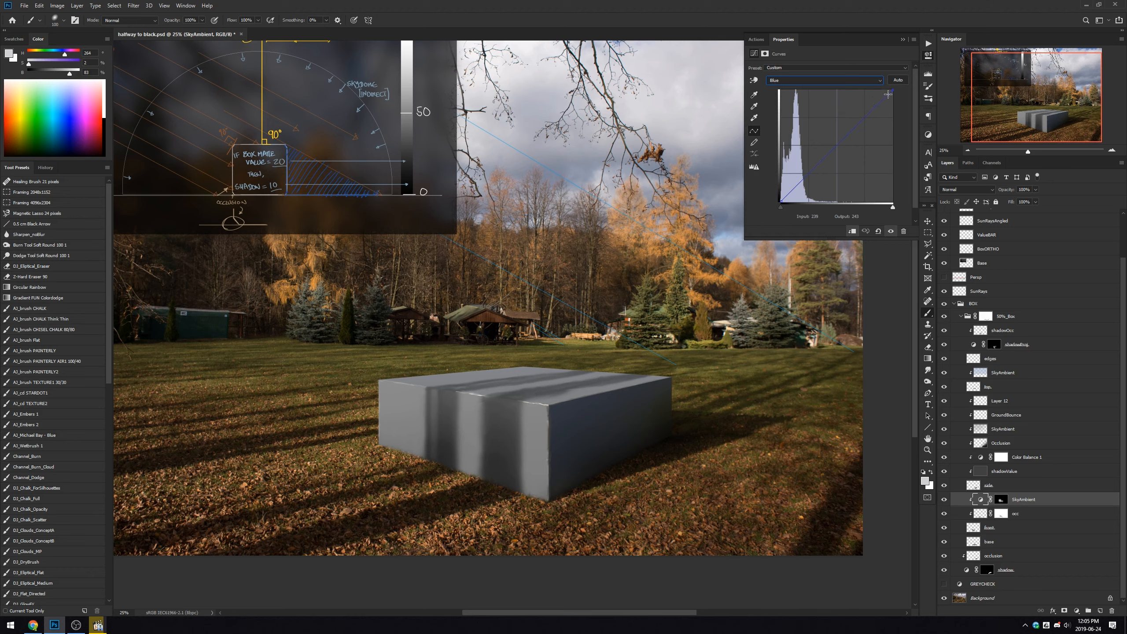
left_click_drag(892, 90, 892, 89)
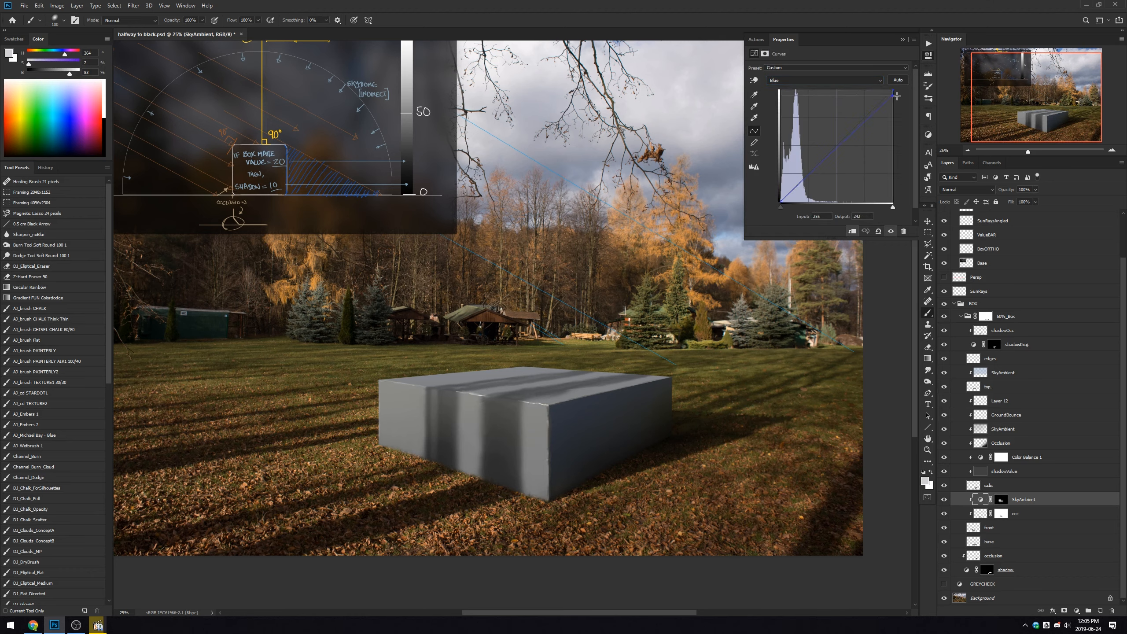
left_click_drag(897, 94, 897, 97)
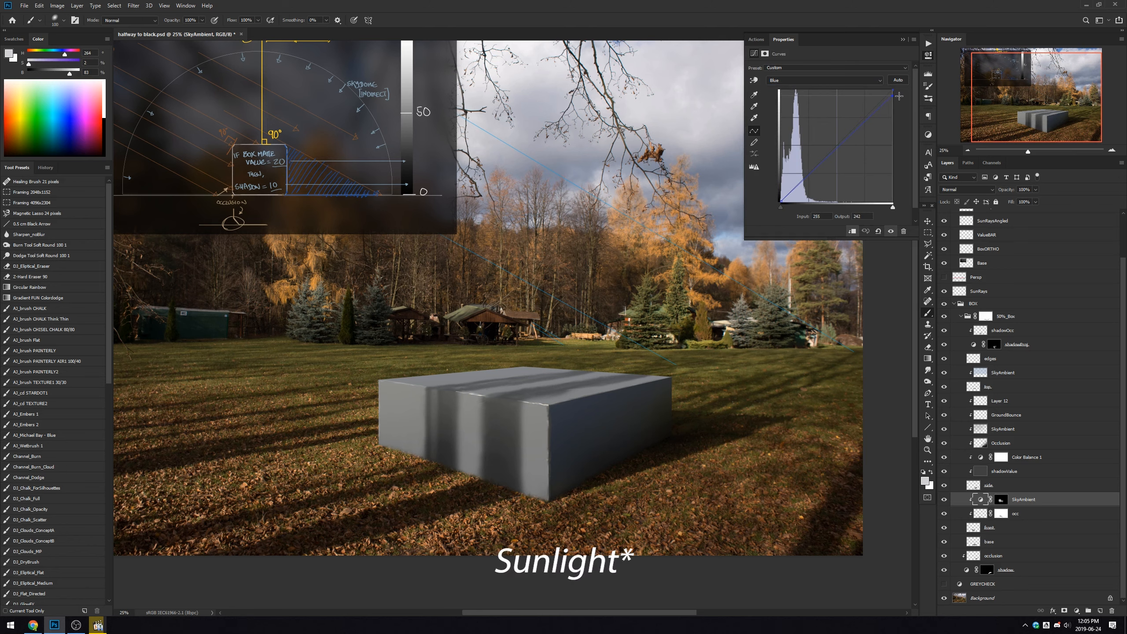
left_click(902, 39)
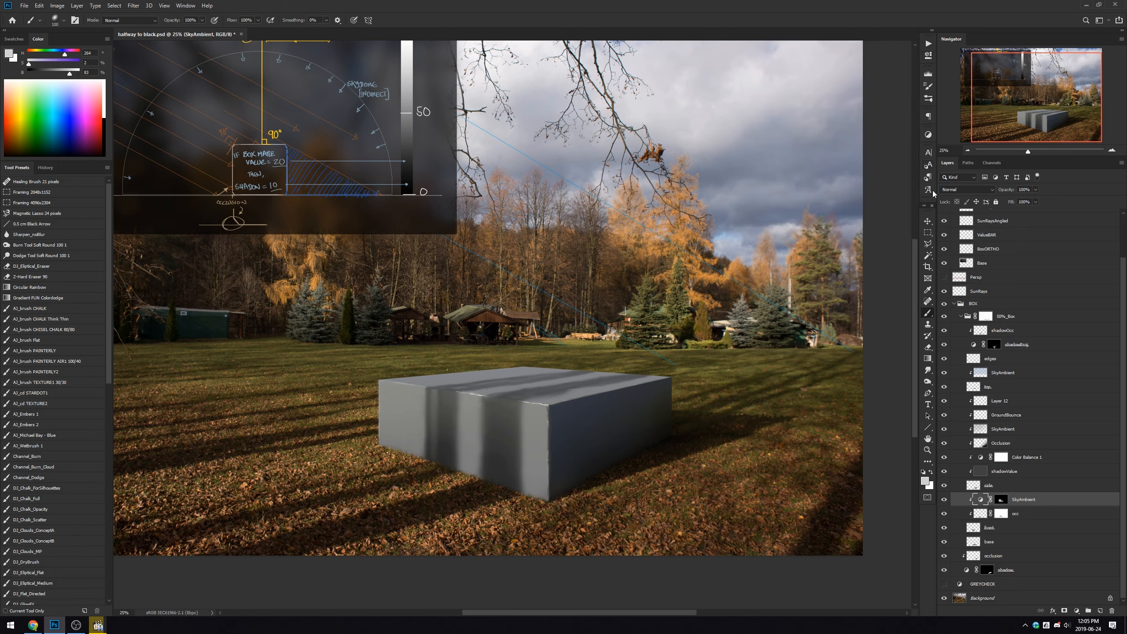
Tint the projected shadows bluer by pulling in the highlight end of shadowProj's Blue curve, and check its Green and Red curves.
left_click(974, 345)
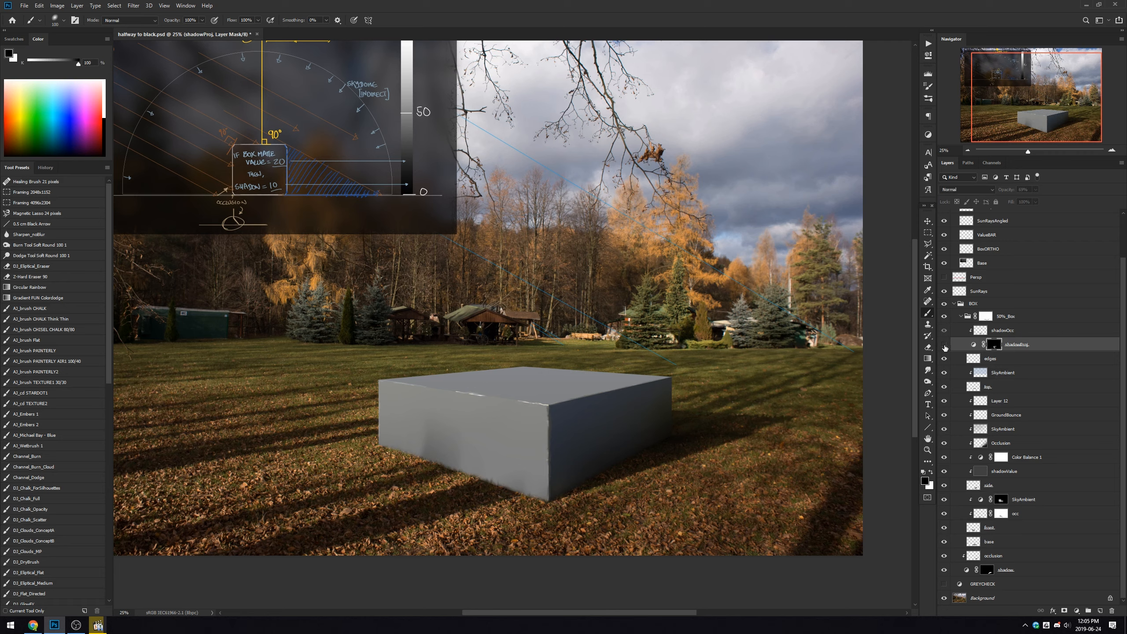
left_click(973, 345)
left_click(977, 350)
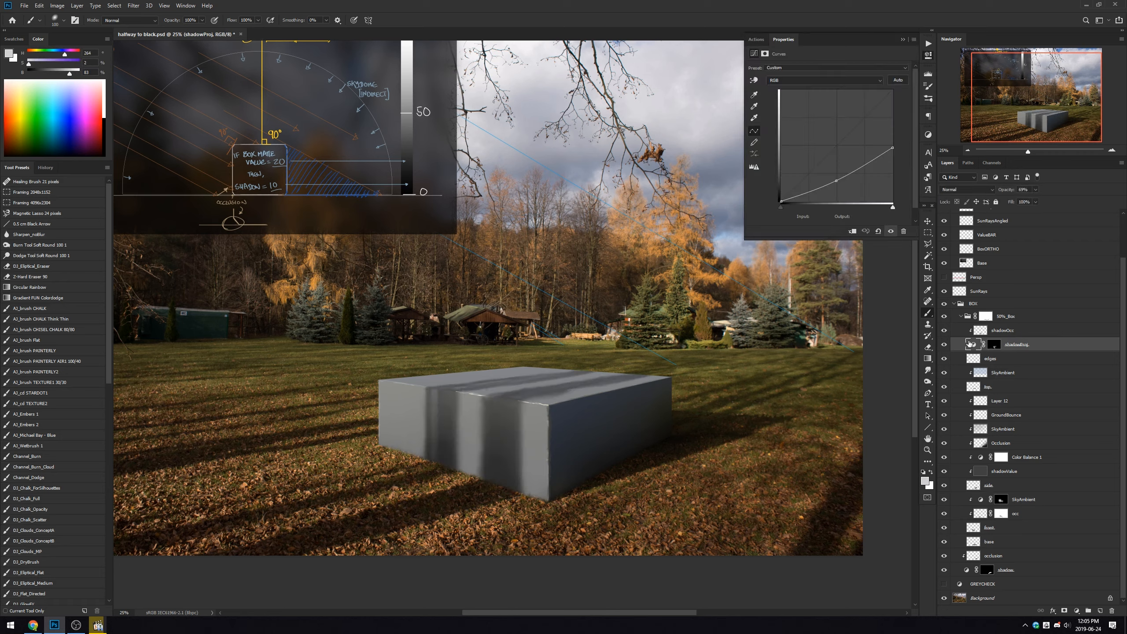
left_click(824, 80)
left_click(822, 107)
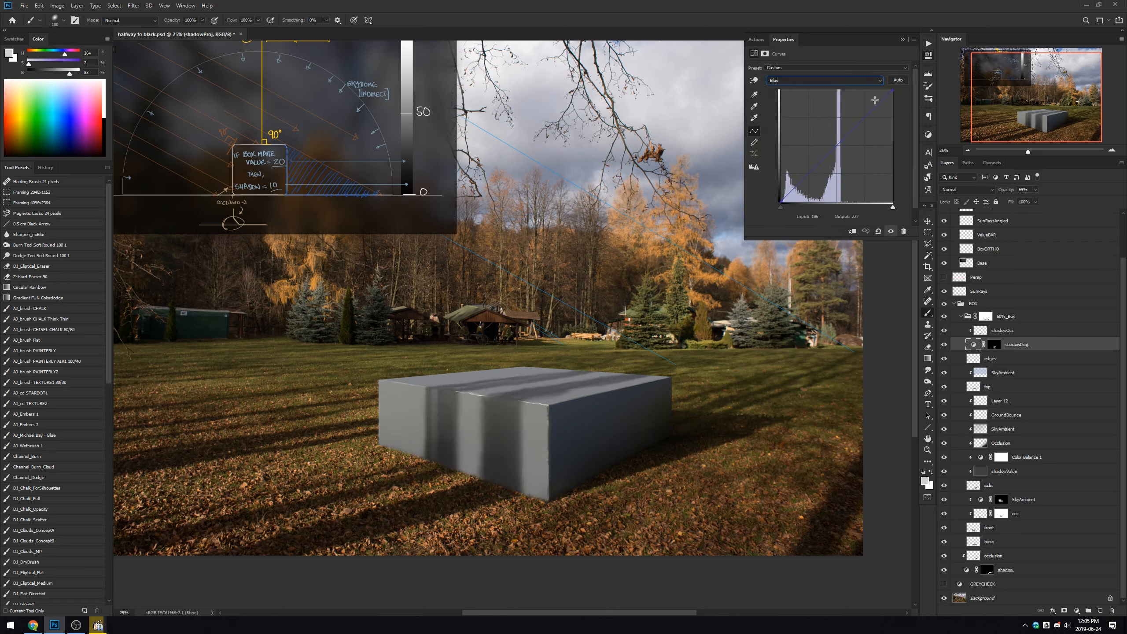
left_click_drag(892, 90, 883, 89)
left_click(877, 81)
left_click(869, 98)
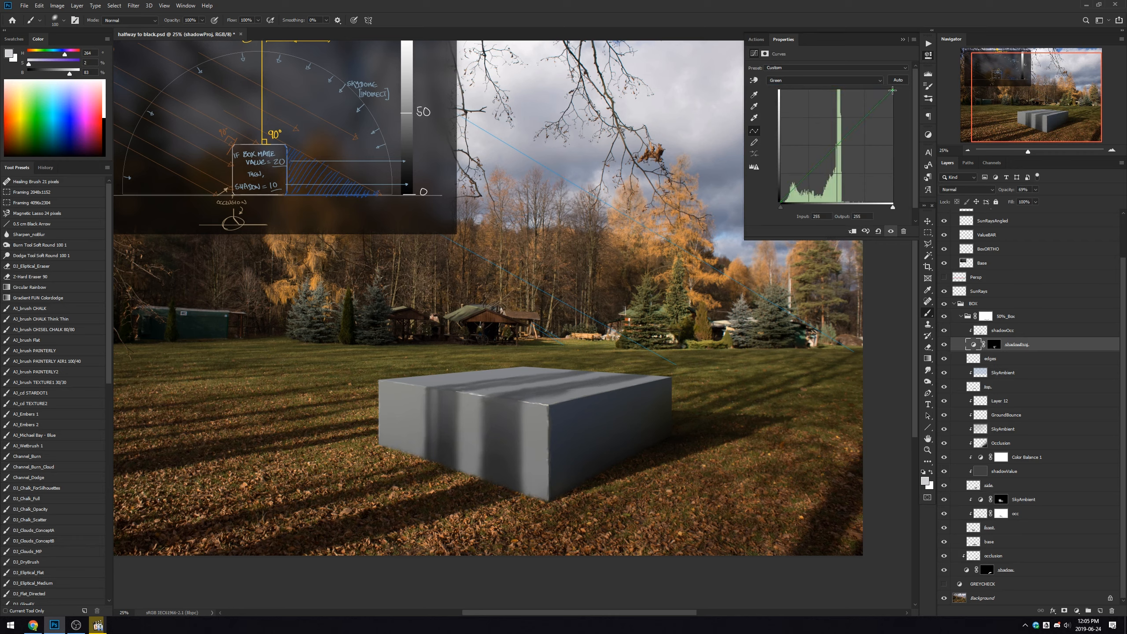
key("alt+3")
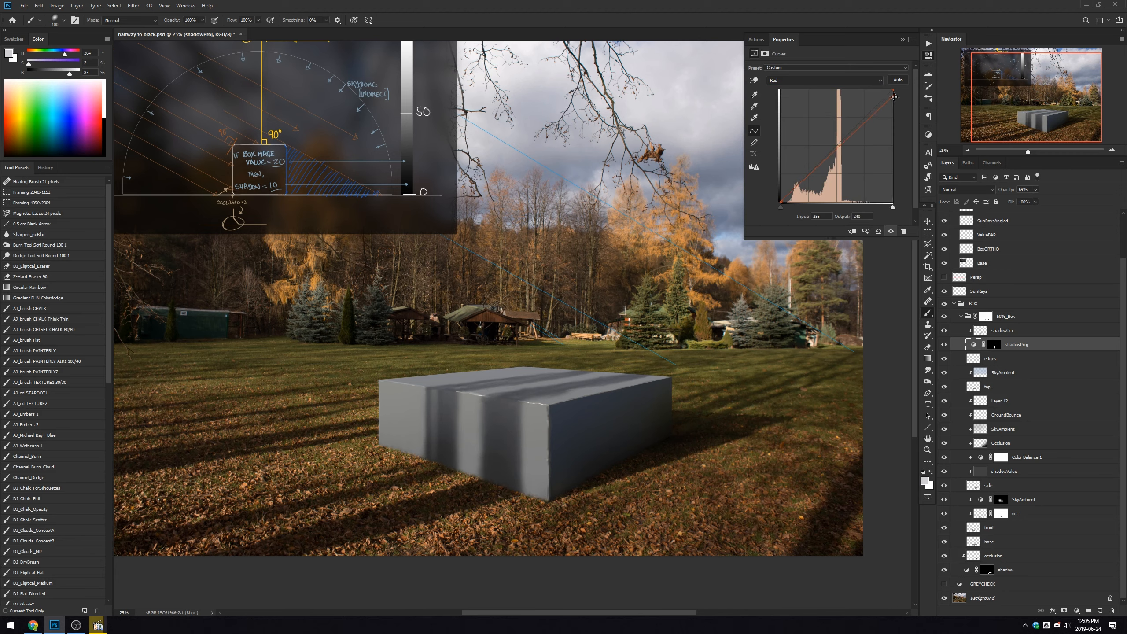
left_click(902, 39)
Lock shadowOcc's transparency and repaint its occlusion over the front face with a large brush in dark brown sampled from the shaded ground.
left_click(981, 332)
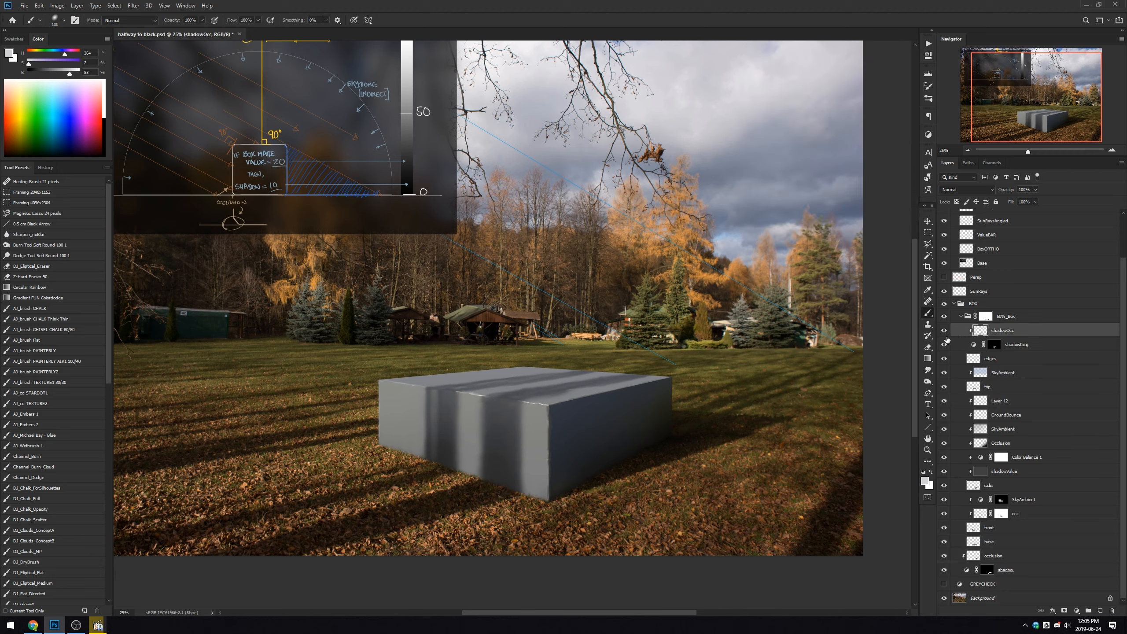
left_click(945, 331)
left_click(944, 331)
left_click(471, 493, "alt")
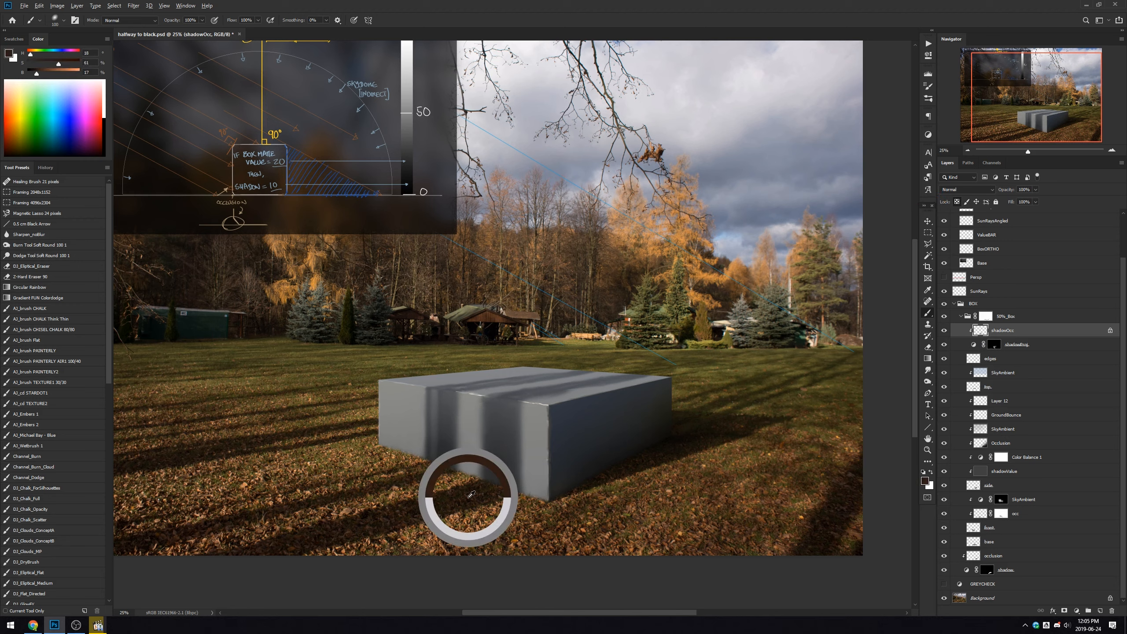
key("bracketright")
key("bracketright")
key("bracketright")
key("bracketright")
key("bracketright")
key("bracketright")
key("bracketright")
key("bracketright")
key("bracketright")
key("bracketright")
key("bracketright")
key("bracketright")
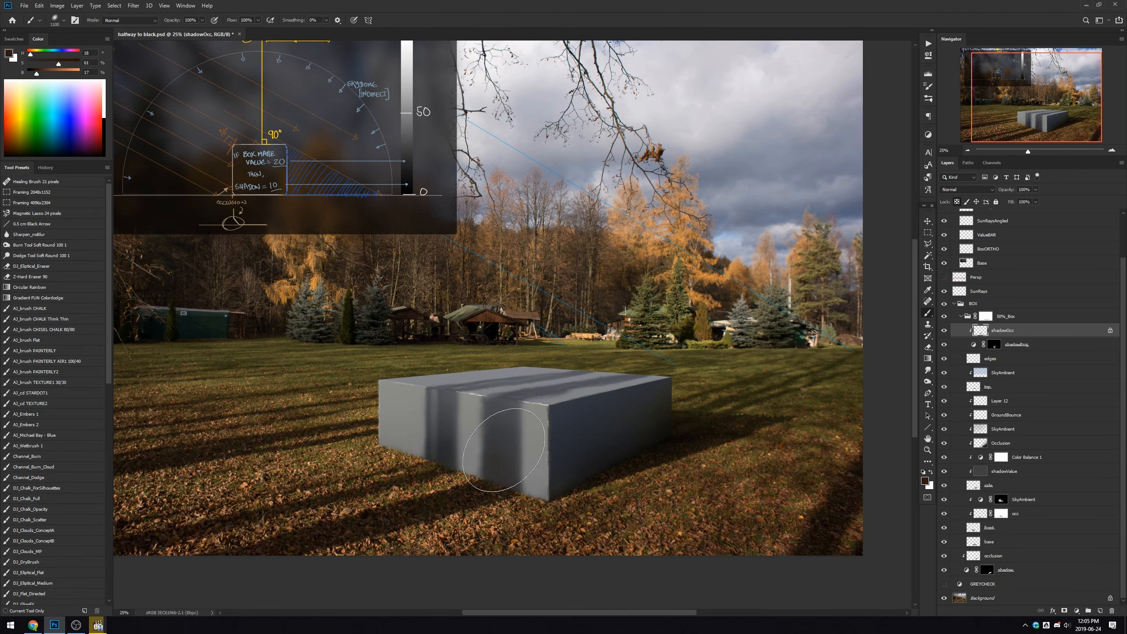
mouse_move(444, 424)
left_mouse_down()
mouse_move(489, 458)
mouse_move(500, 413)
mouse_move(432, 404)
mouse_move(511, 411)
mouse_move(517, 500)
mouse_move(437, 461)
mouse_move(495, 486)
left_mouse_up()
left_click(498, 492, "alt")
left_click(490, 490, "alt")
Select the mask of the side face's Color Balance 1 and check the box's colour against the whole photo.
key("ctrl+minus")
key("ctrl+minus")
key("ctrl+plus")
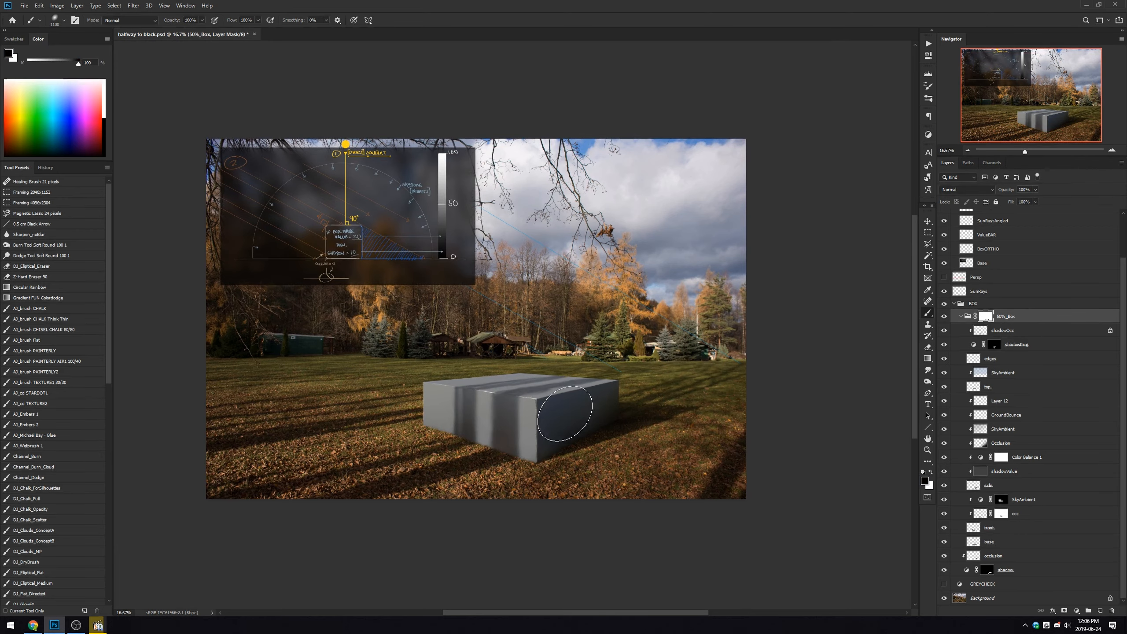
key("ctrl+plus")
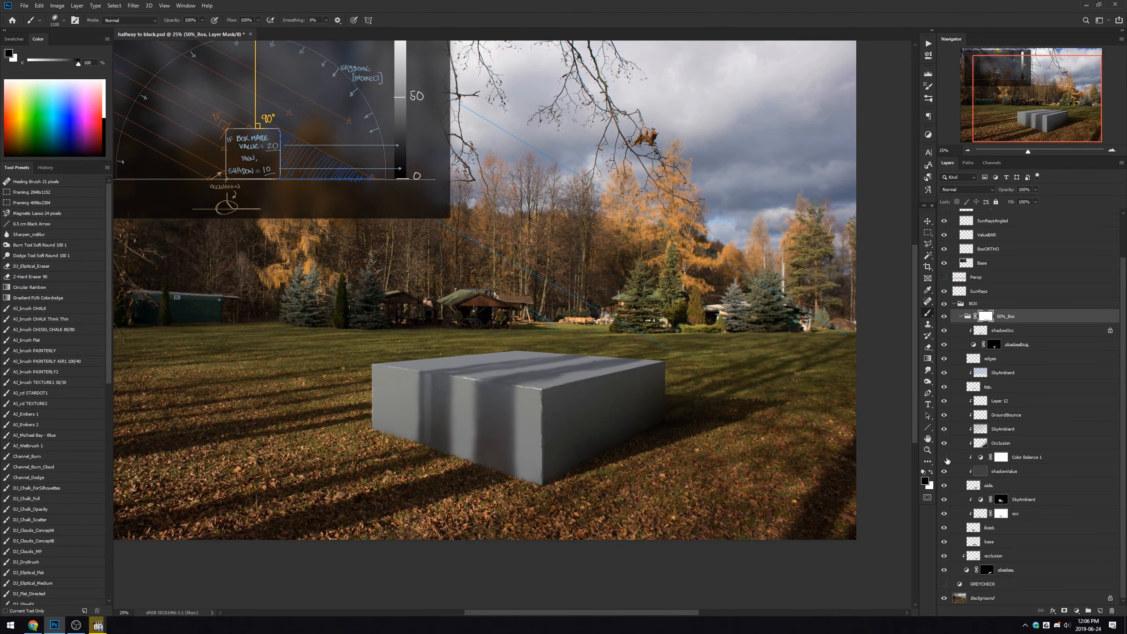
left_click(976, 458)
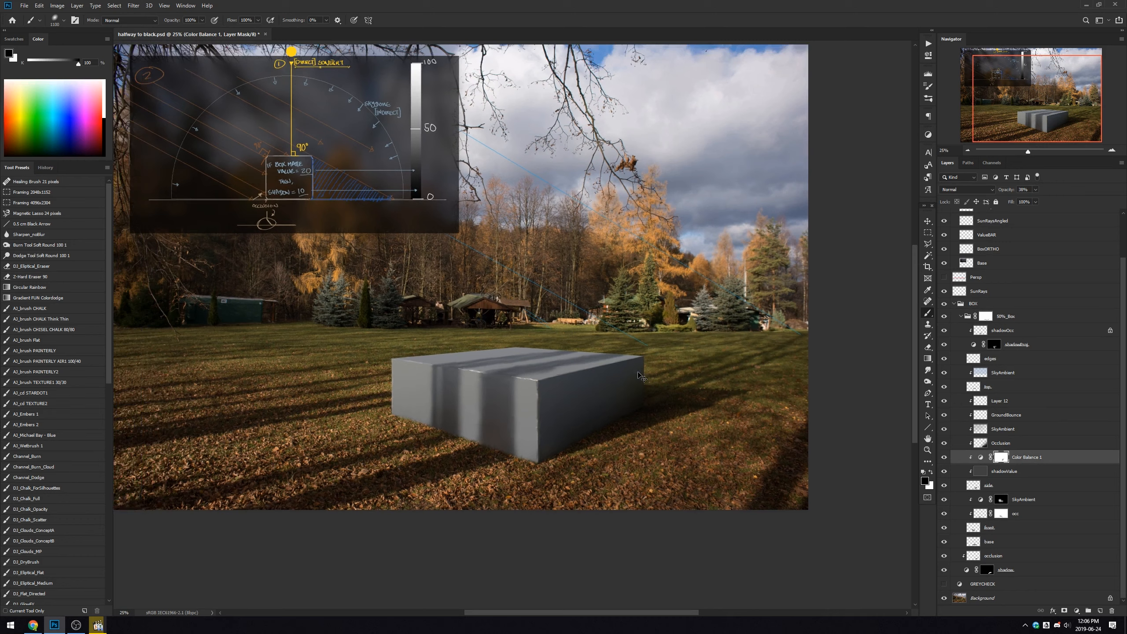
key("ctrl+minus")
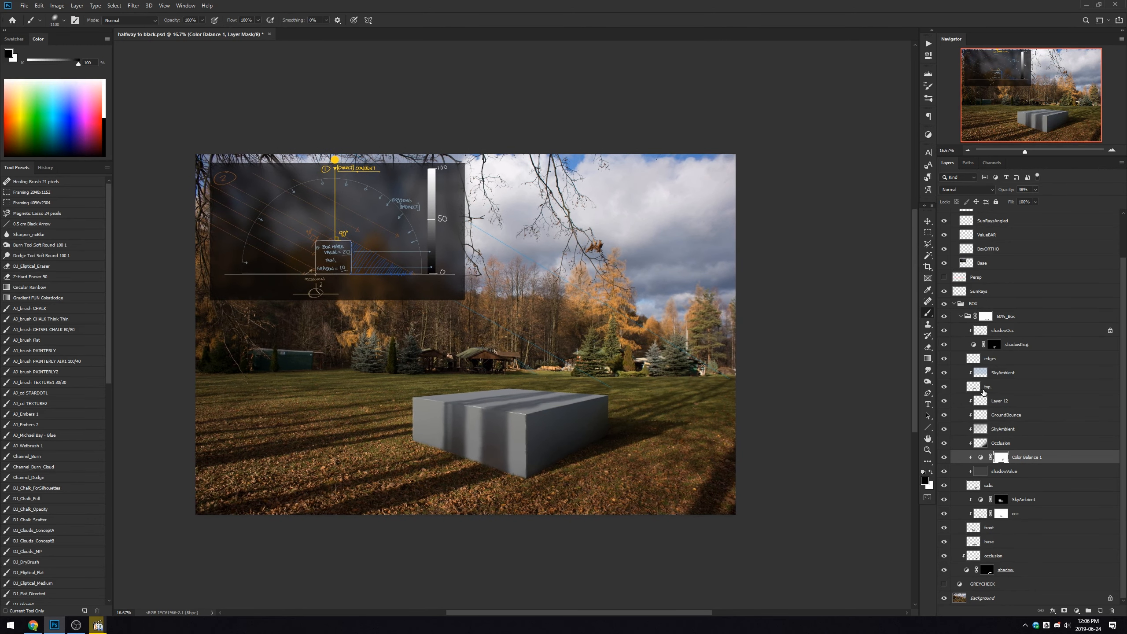
Compare the box with and without shadowOcc, and sample a near-black brown from the box's cast shadow.
left_click(984, 335)
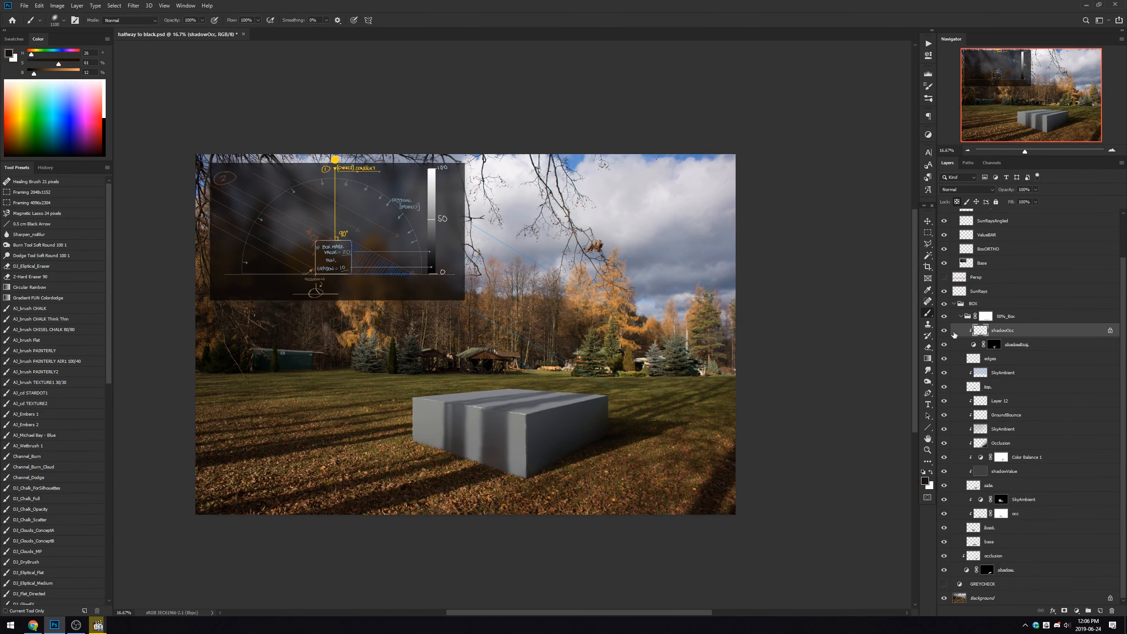
left_click(944, 331)
left_click(944, 331)
left_click(609, 437, "alt")
Load shadowProj's mask as a selection, add a new layer clipped above the front face's SkyAmbient, and name it occ.
left_click(994, 346, "ctrl")
key("ctrl+shift+alt+n")
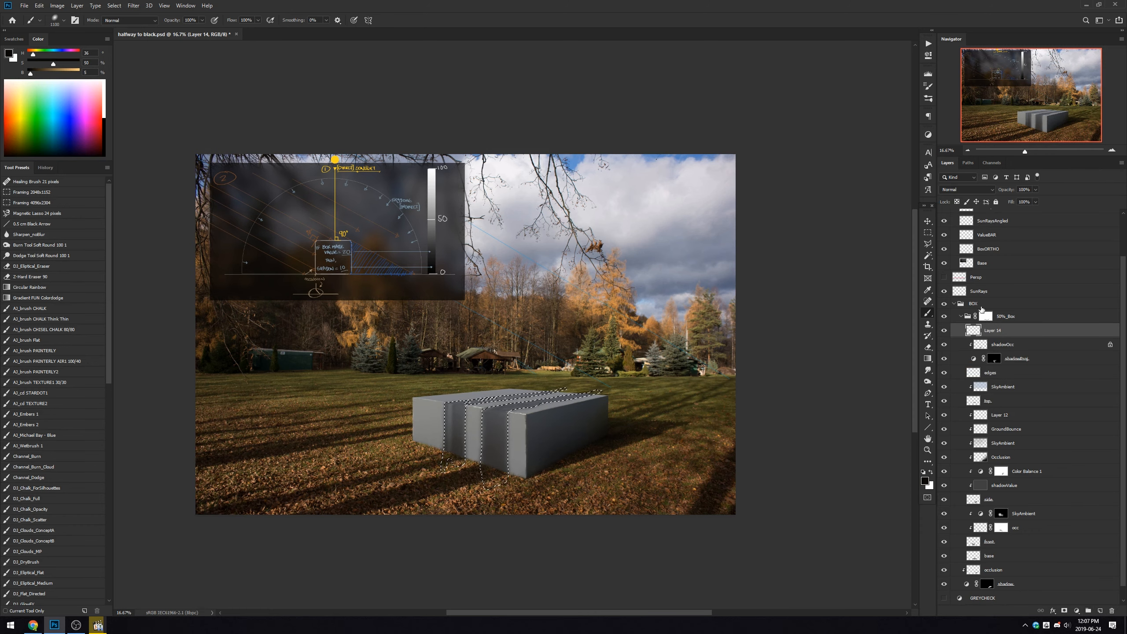
left_click_drag(976, 331, 1000, 511)
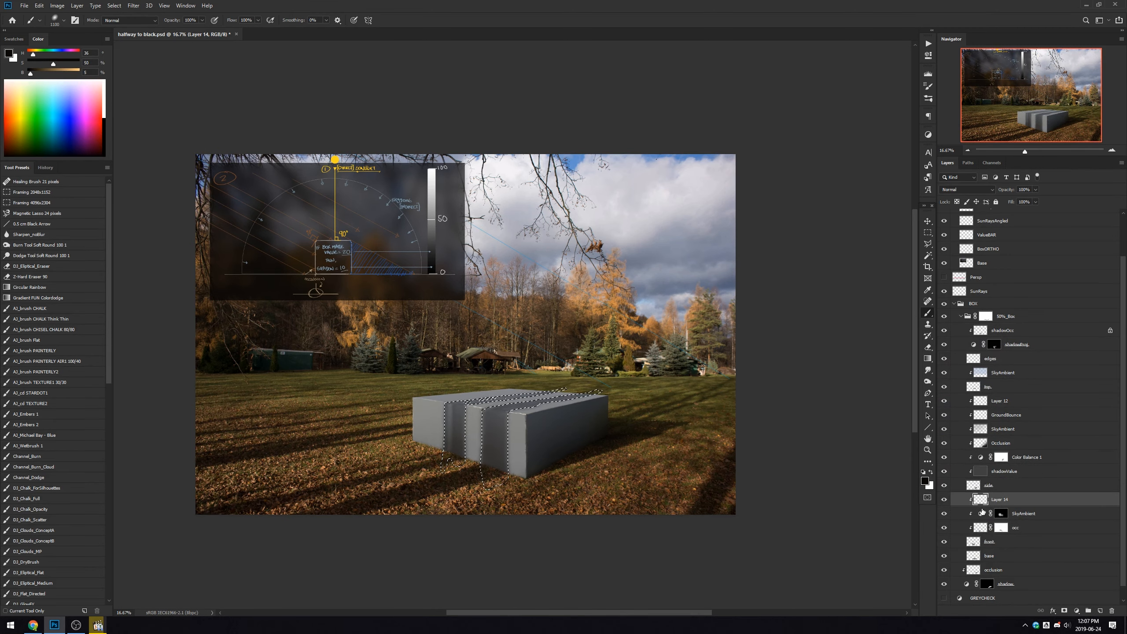
scroll(541, 459, "up", 1)
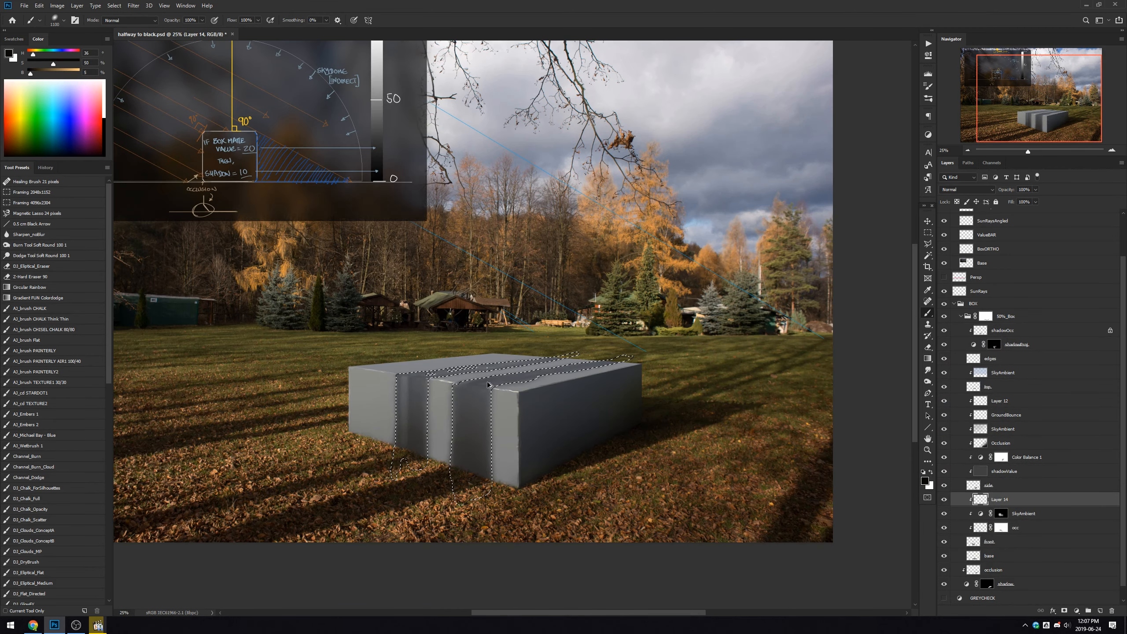
double_click(998, 499)
type("occ")
key("Return")
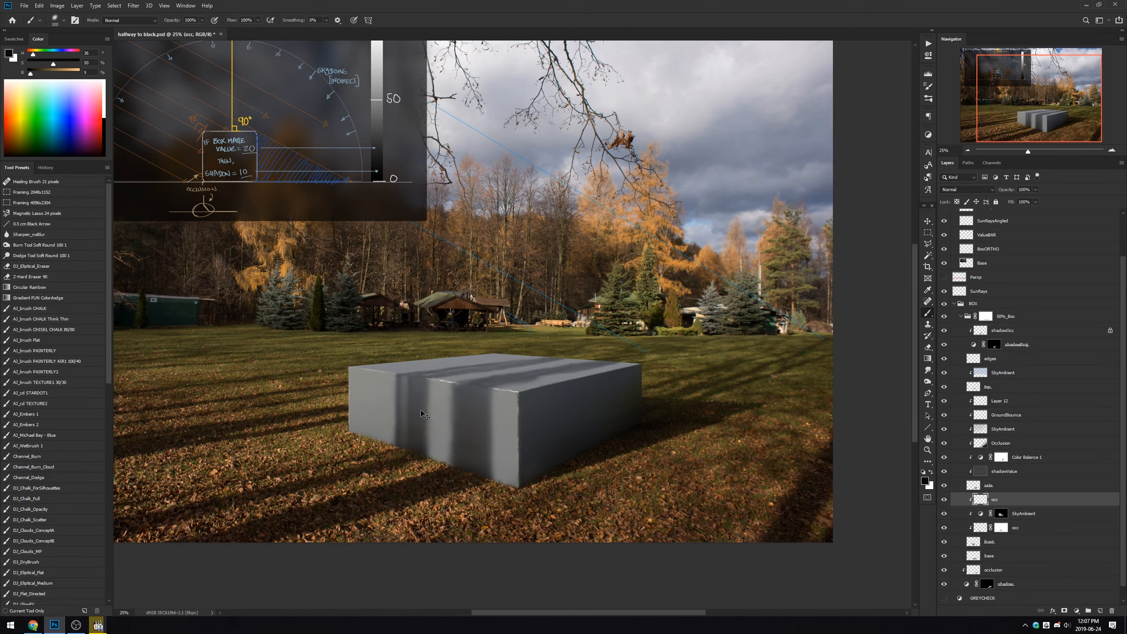
Lower the new occ layer's opacity to 42% while checking the whole image.
key("ctrl+minus")
key("ctrl+minus")
key("4")
key("2")
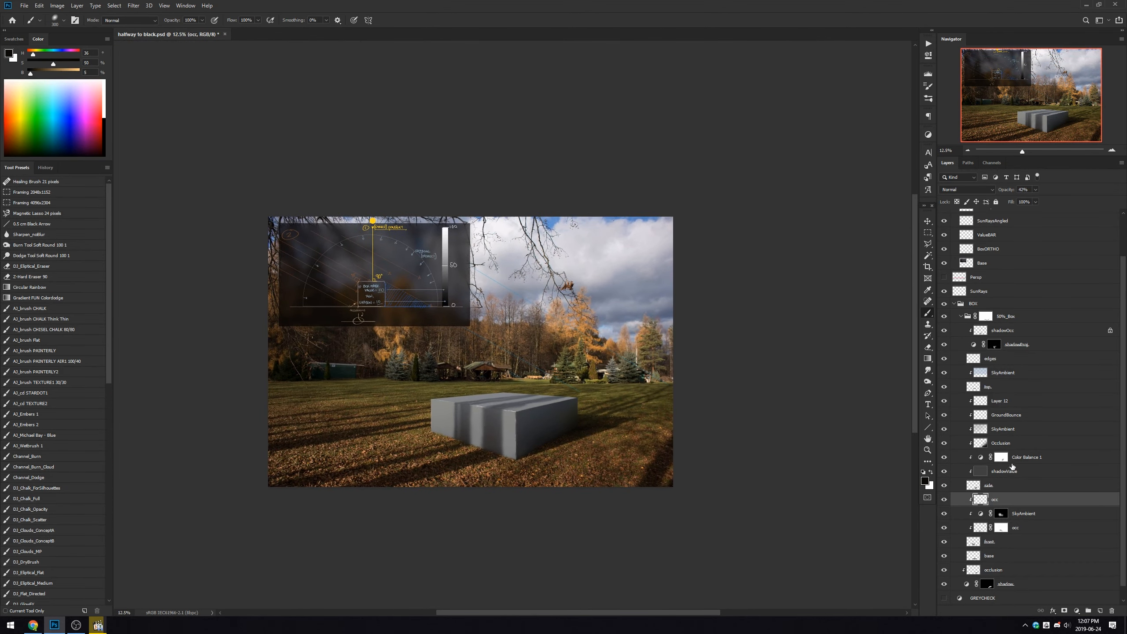